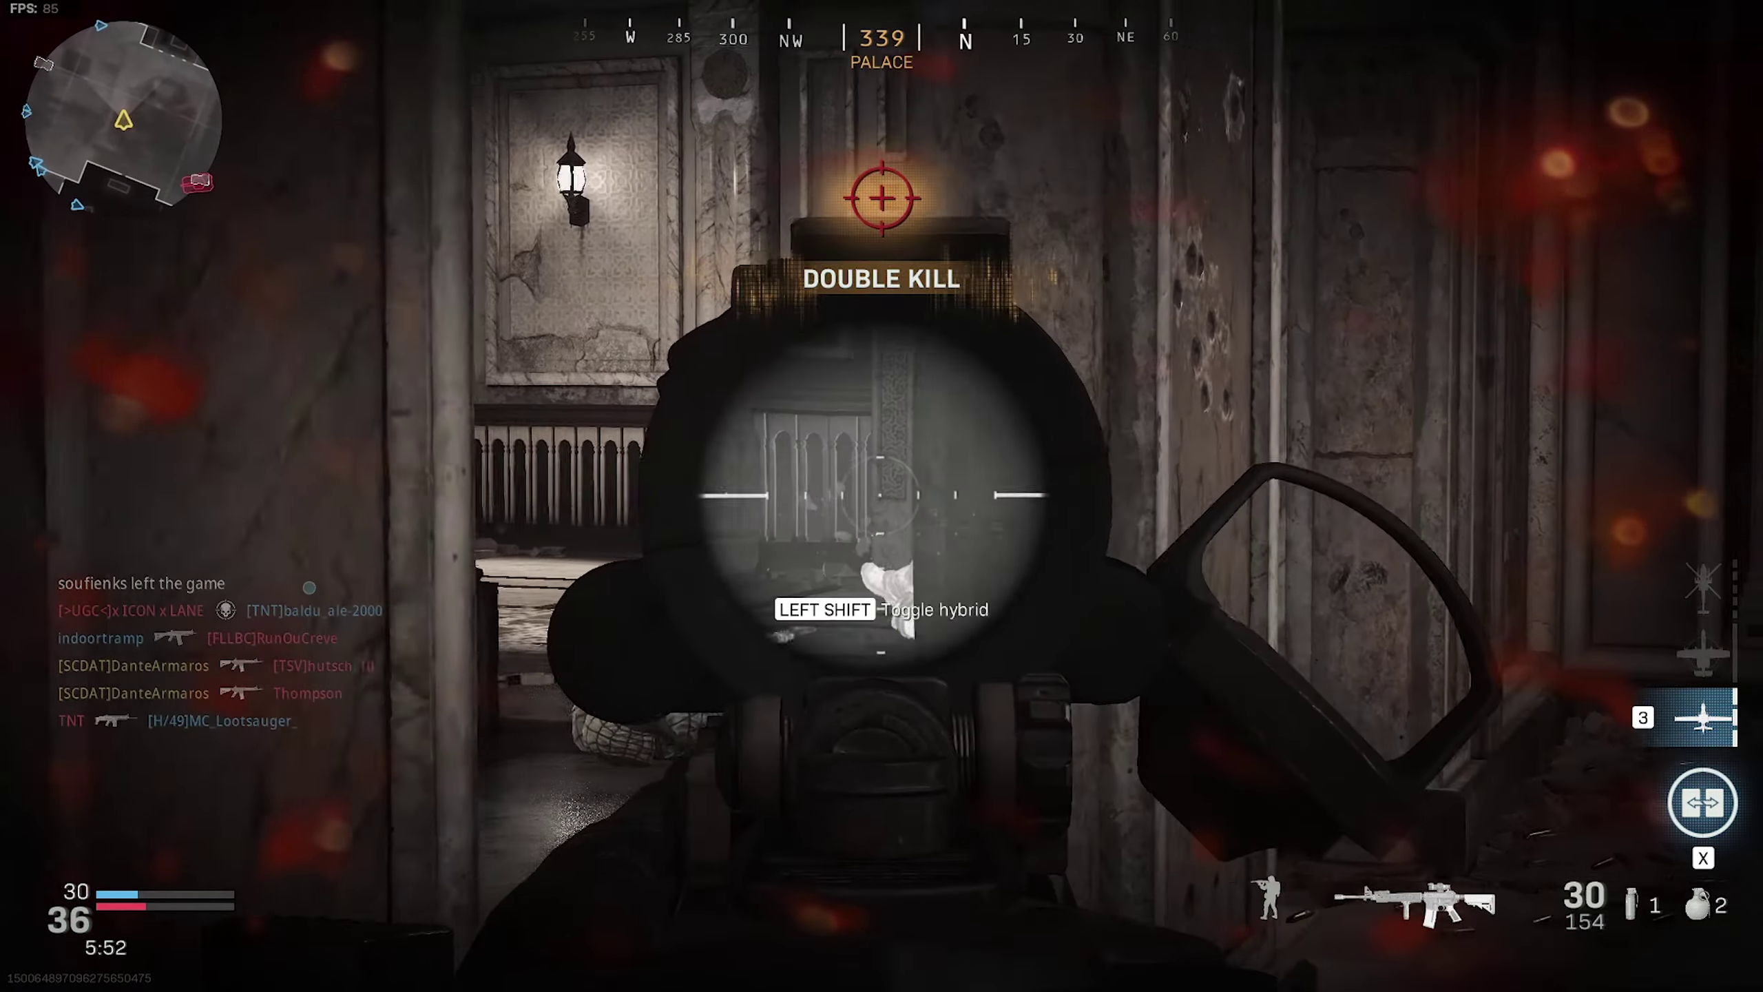
# Launch the UAV killstreak, advance toward the marble pillar and aim down sights along the corridor.
pyautogui.press('3')
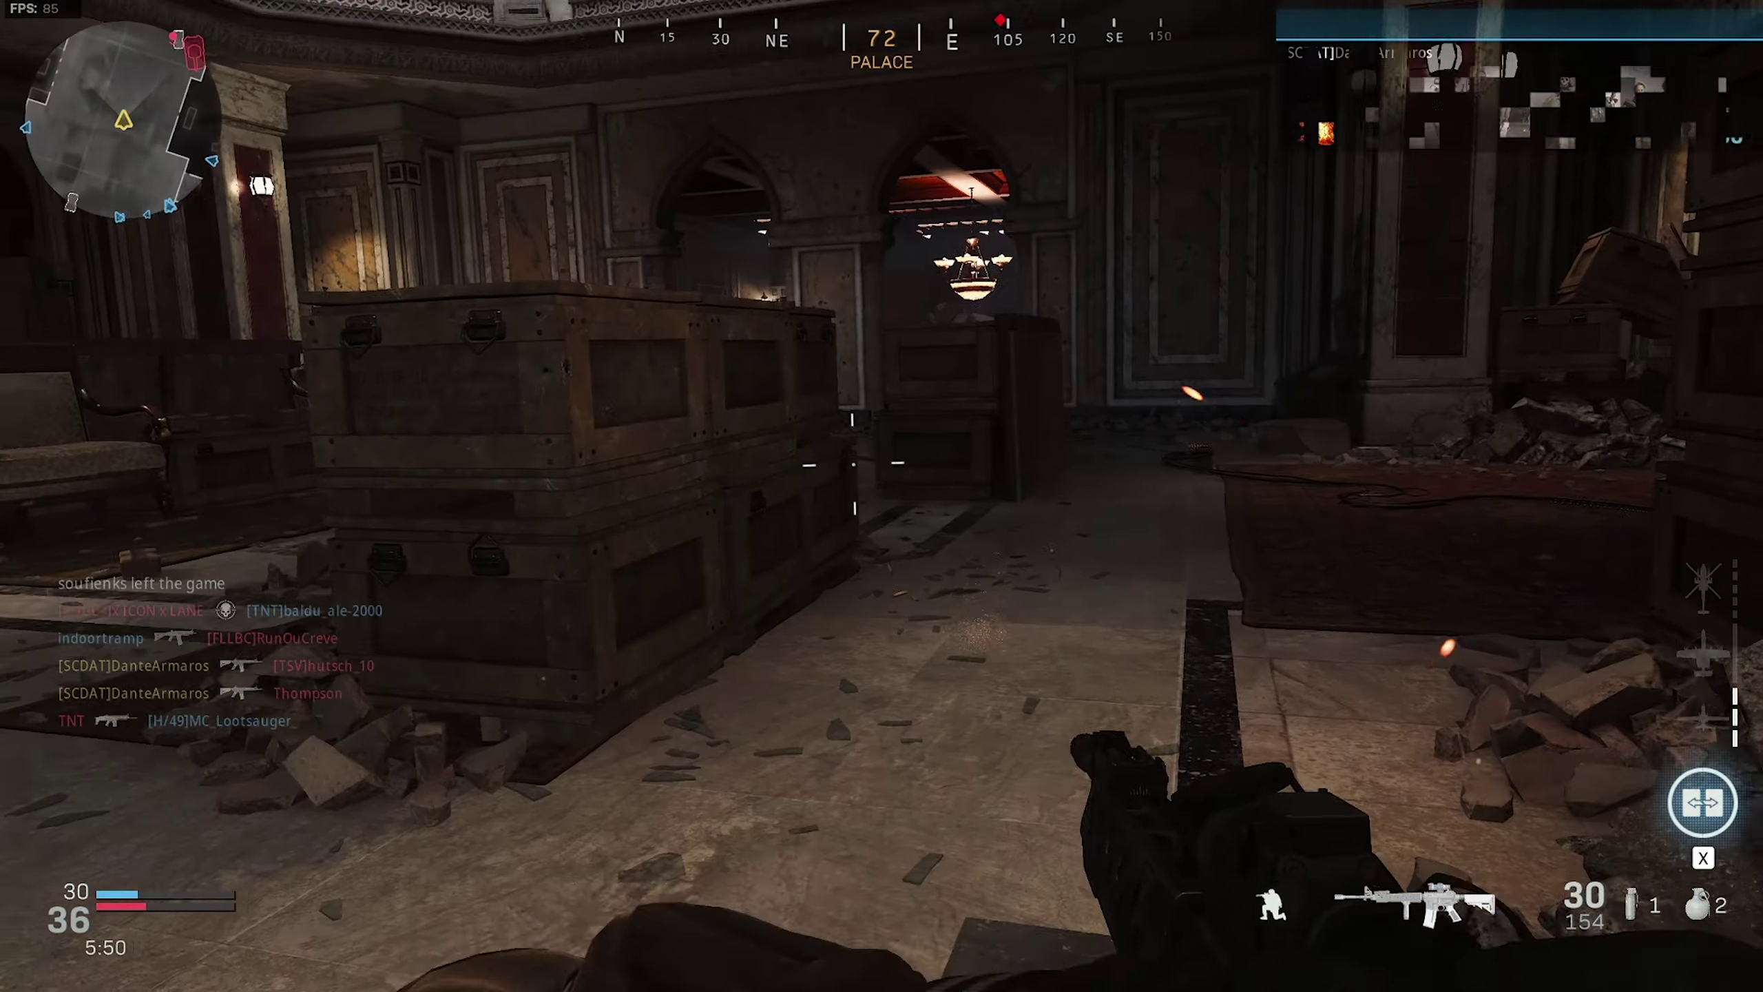
pyautogui.press('w')
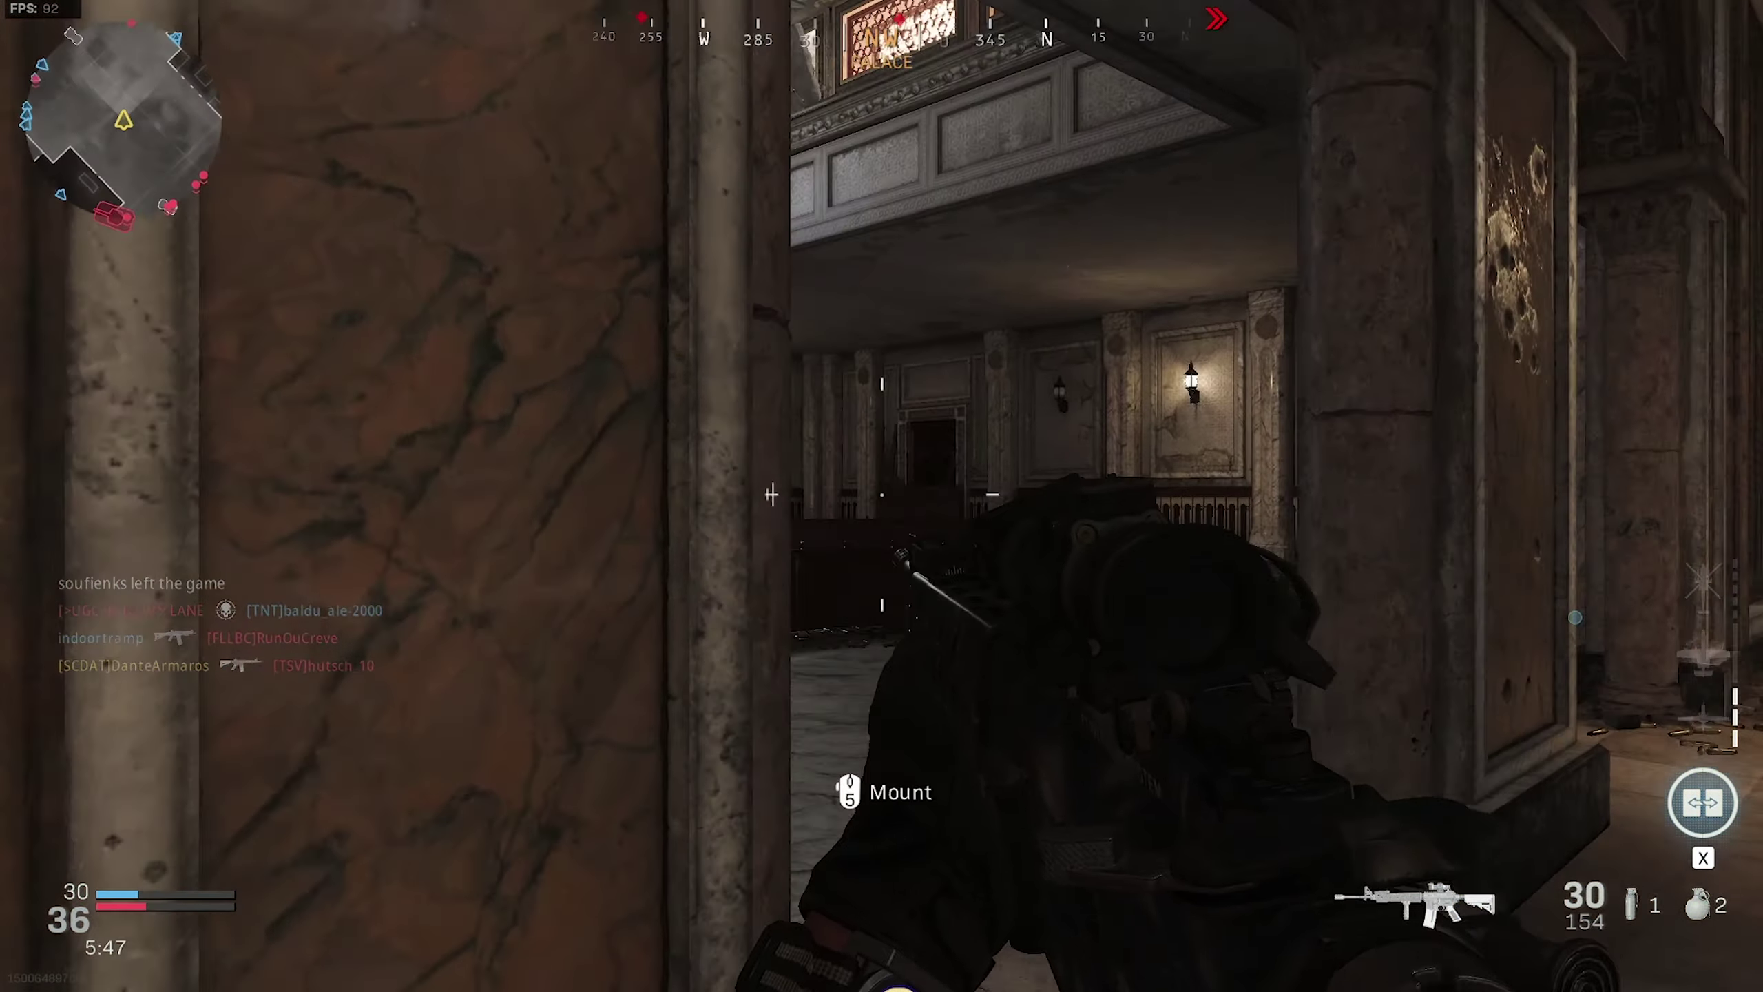
pyautogui.rightClick(882, 496)
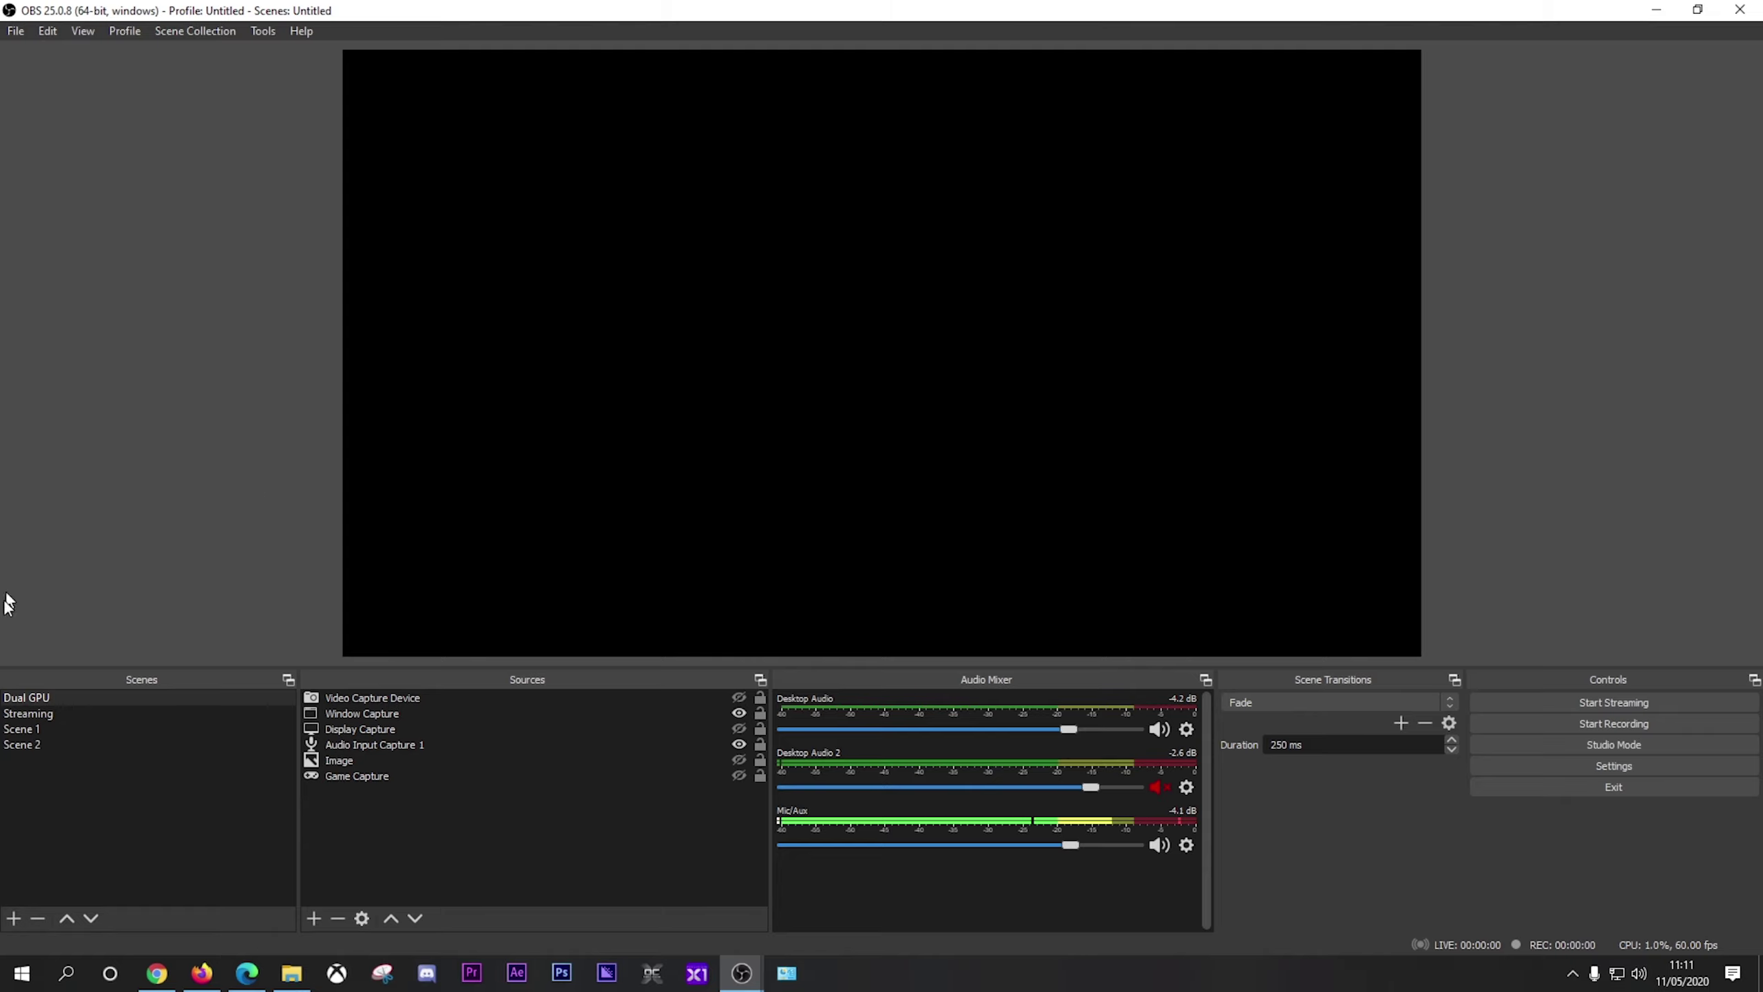
# Clear the Image source selection and add a new scene named 'streaming'.
pyautogui.click(438, 762)
pyautogui.keyDown('ctrl'); pyautogui.click(438, 764); pyautogui.keyUp('ctrl')
pyautogui.click(14, 918)
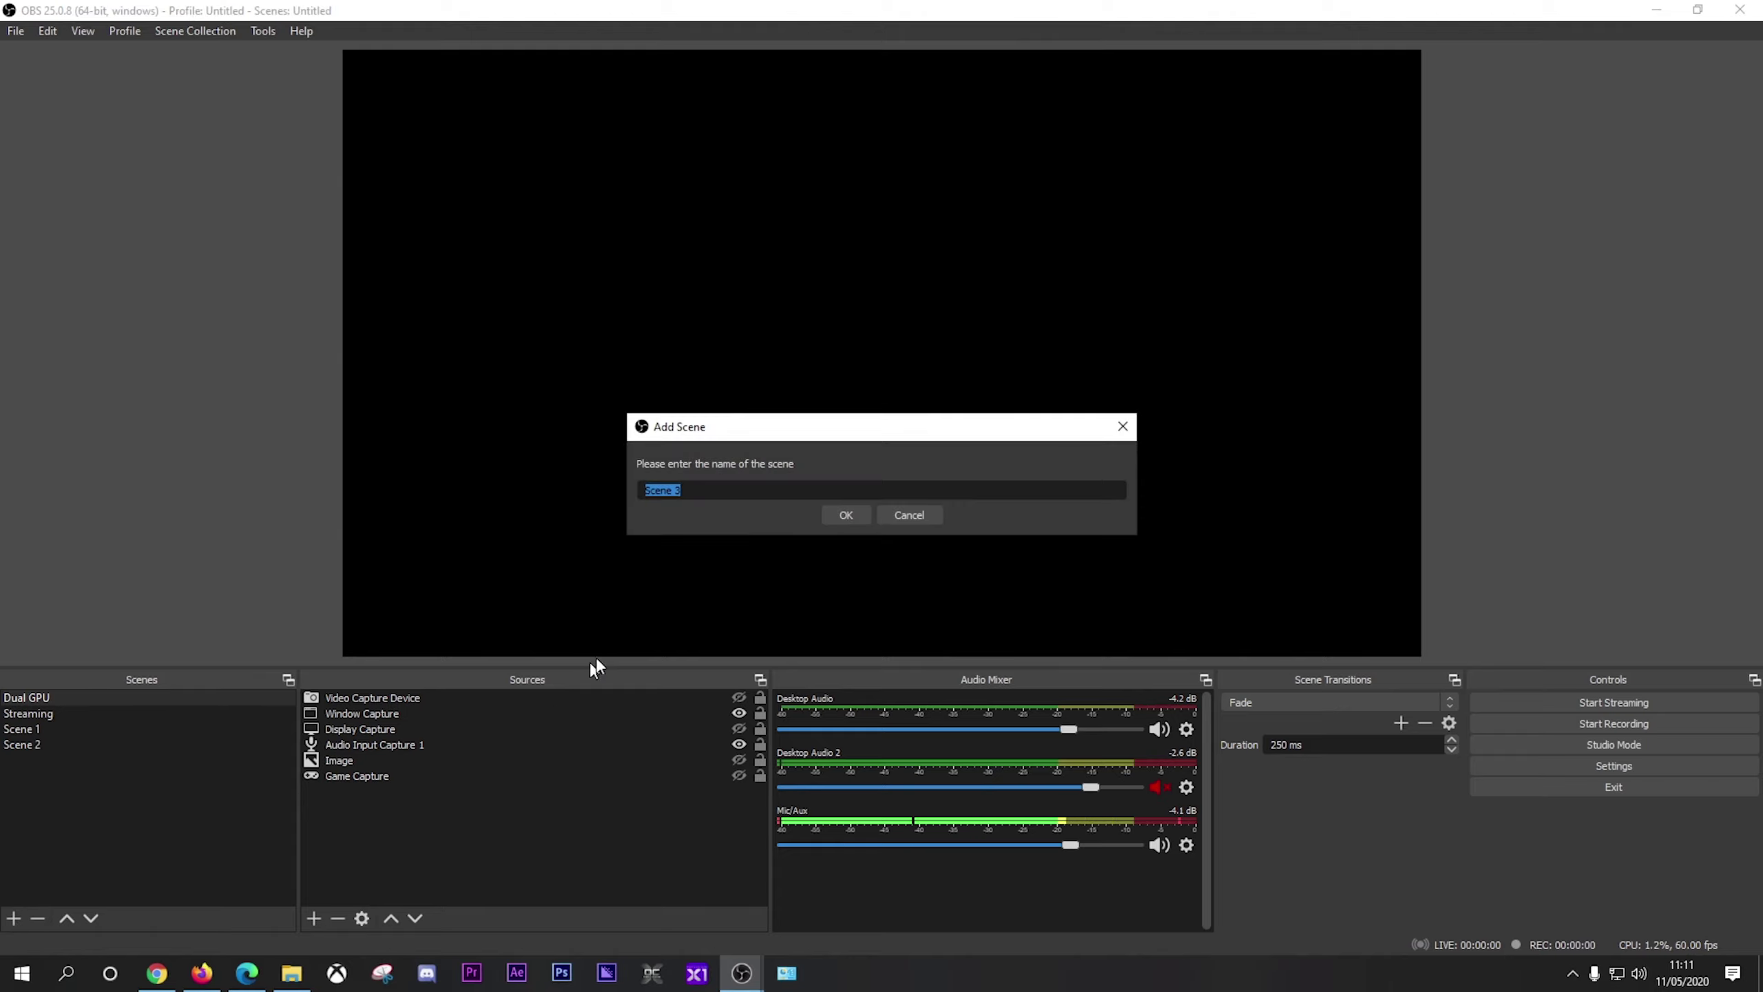
pyautogui.write('recordin')
pyautogui.press('BackSpace')
pyautogui.press('BackSpace')
pyautogui.press('BackSpace')
pyautogui.press('BackSpace')
pyautogui.press('BackSpace')
pyautogui.press('BackSpace')
pyautogui.press('BackSpace')
pyautogui.press('BackSpace')
pyautogui.write('streaming')
pyautogui.press('Return')
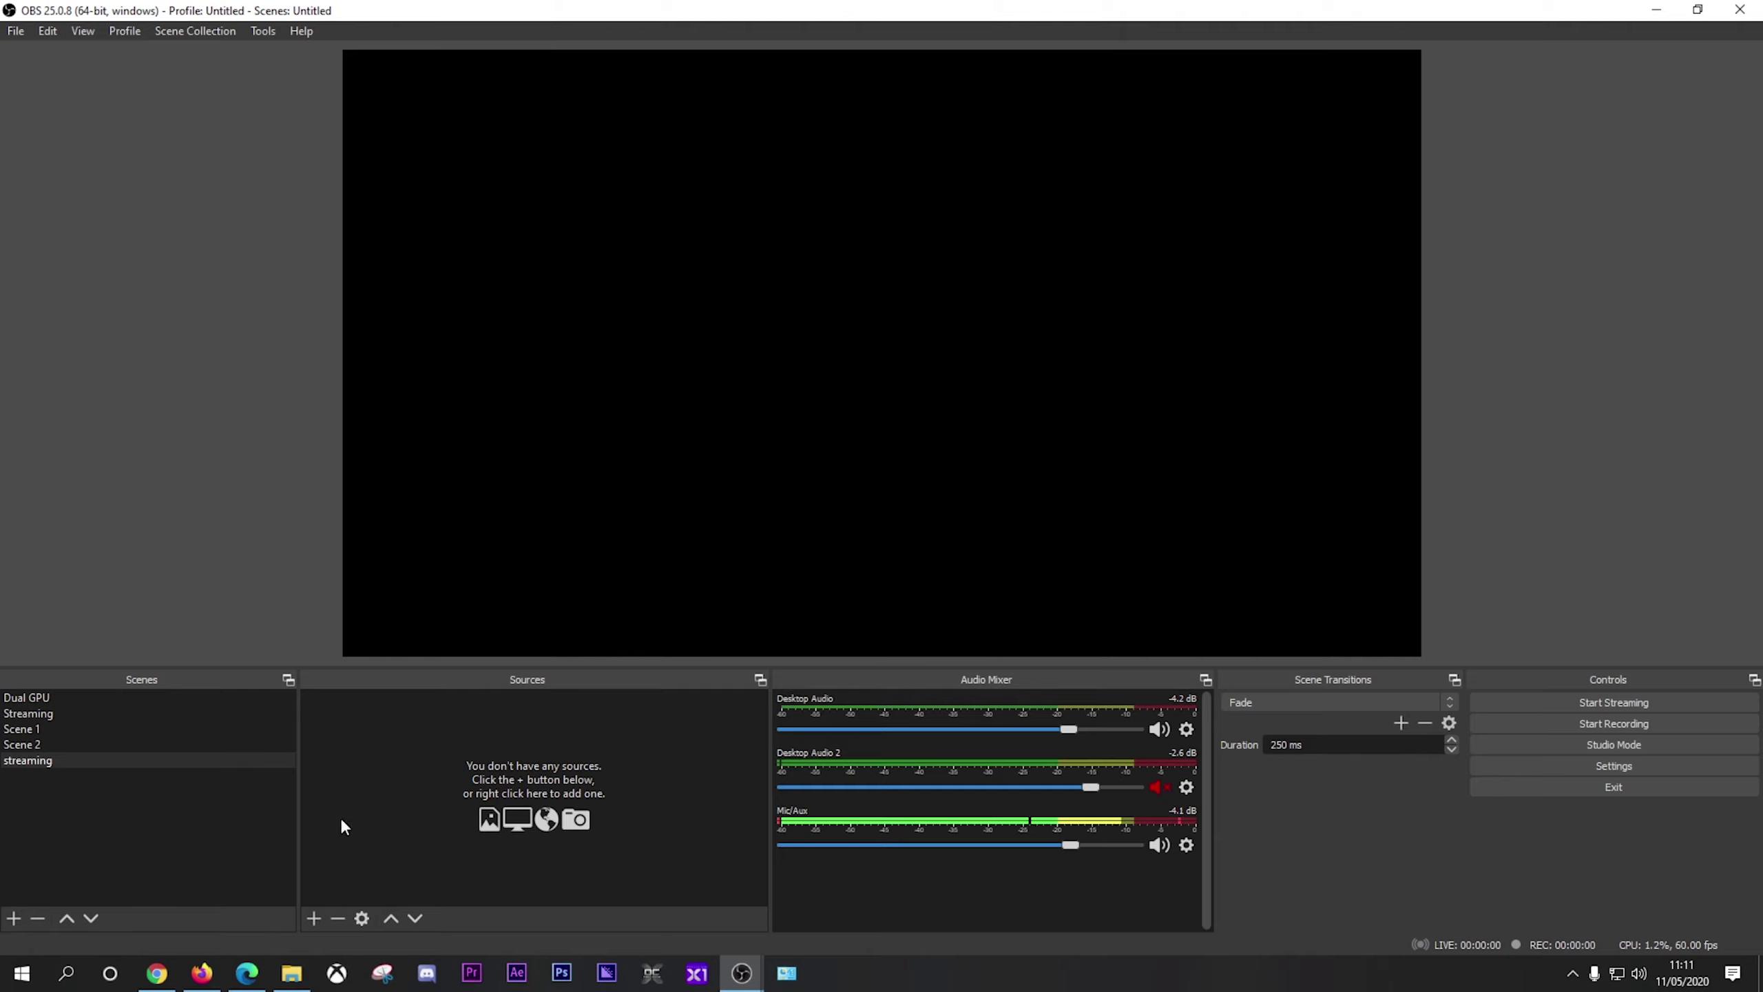
# Add a Display Capture 2 source instead of a video capture device, and hide it from the preview.
pyautogui.click(314, 918)
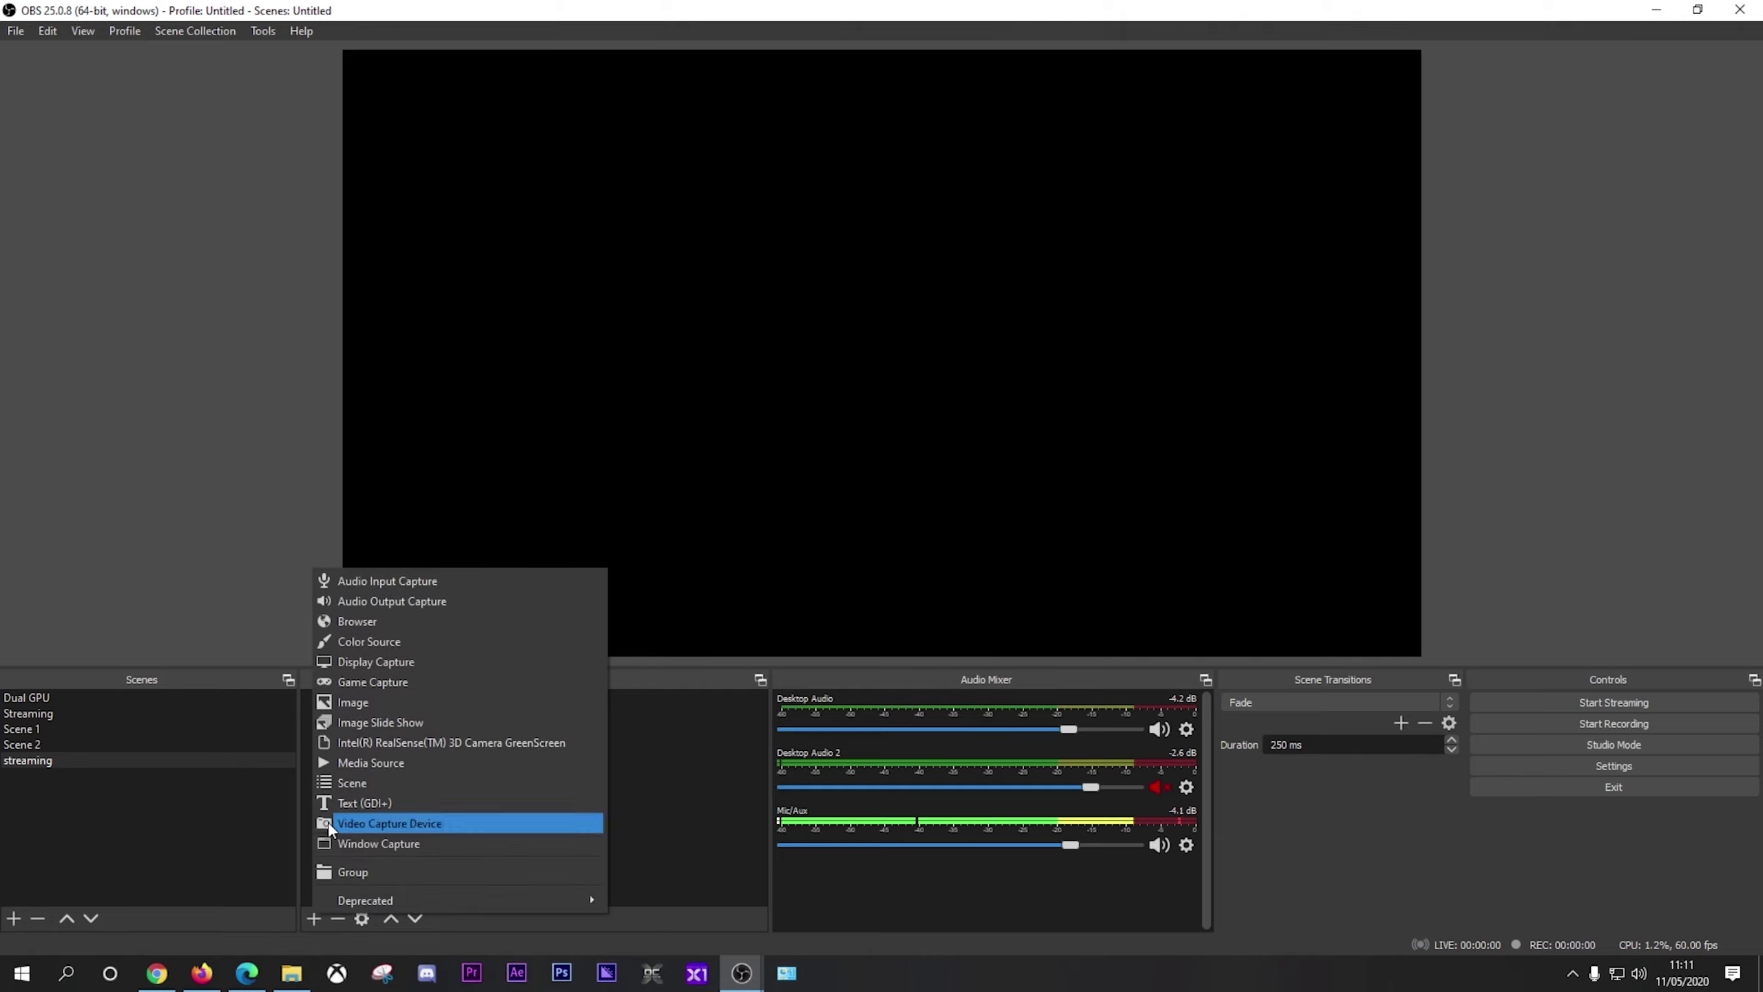
pyautogui.click(380, 822)
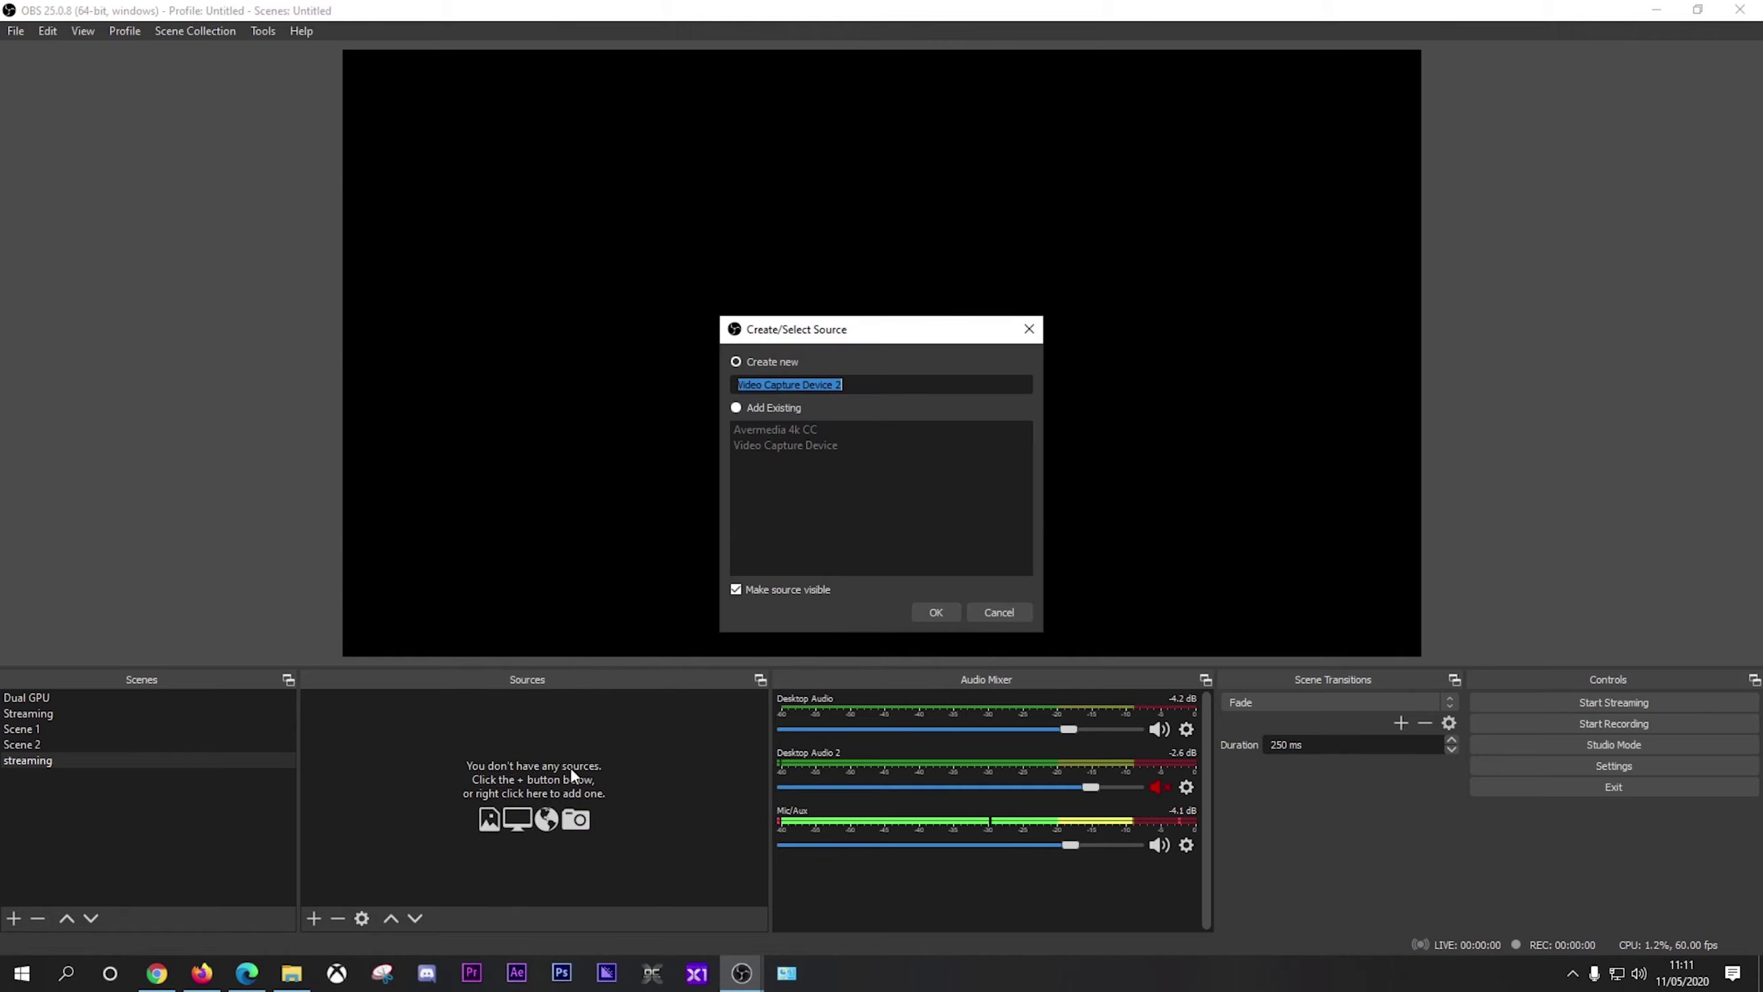
pyautogui.click(983, 610)
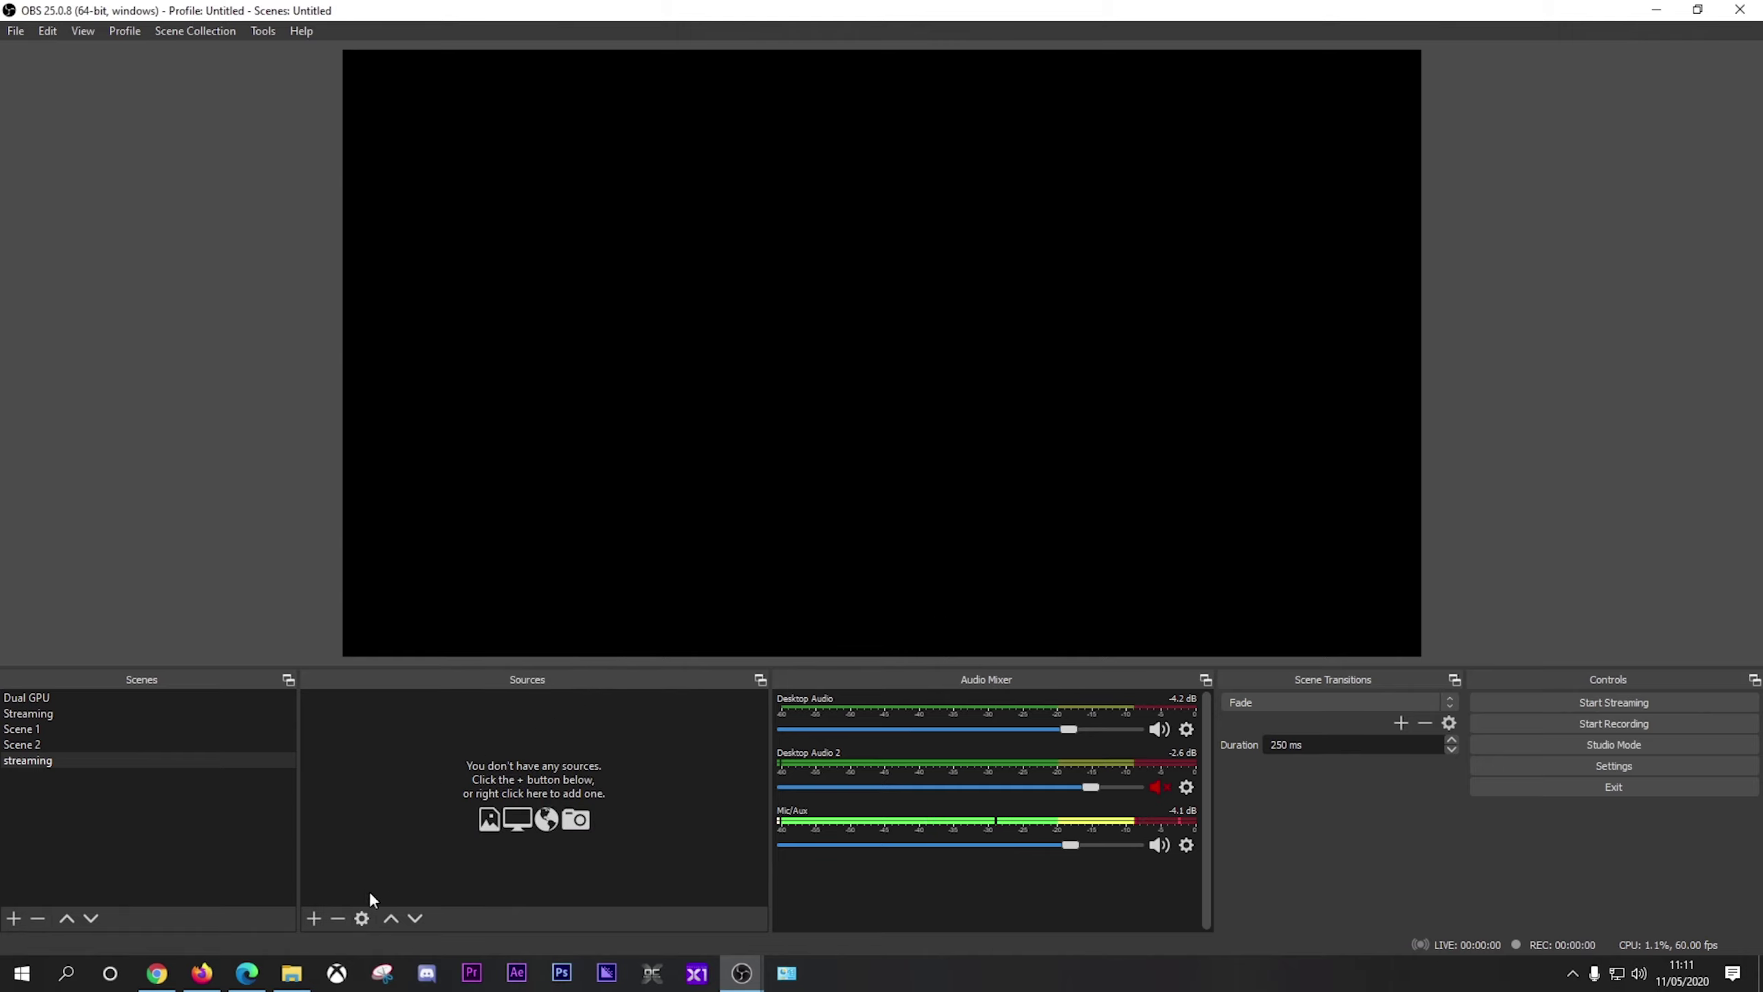
pyautogui.click(314, 918)
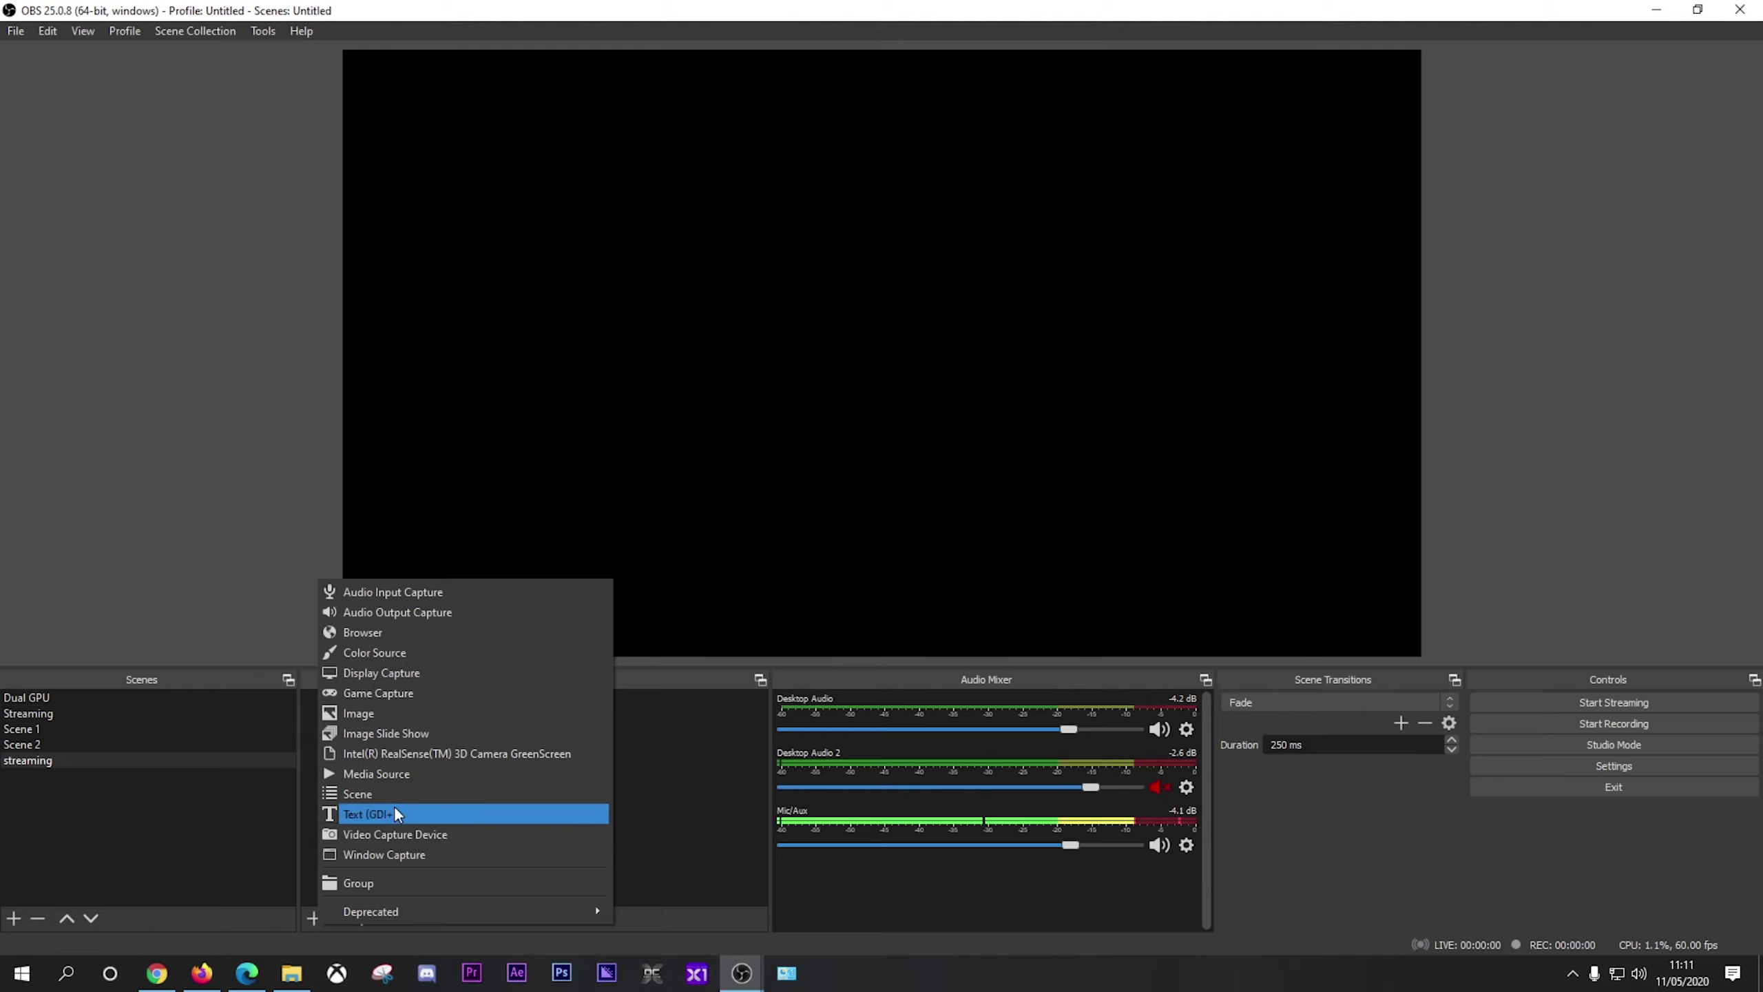
pyautogui.click(394, 674)
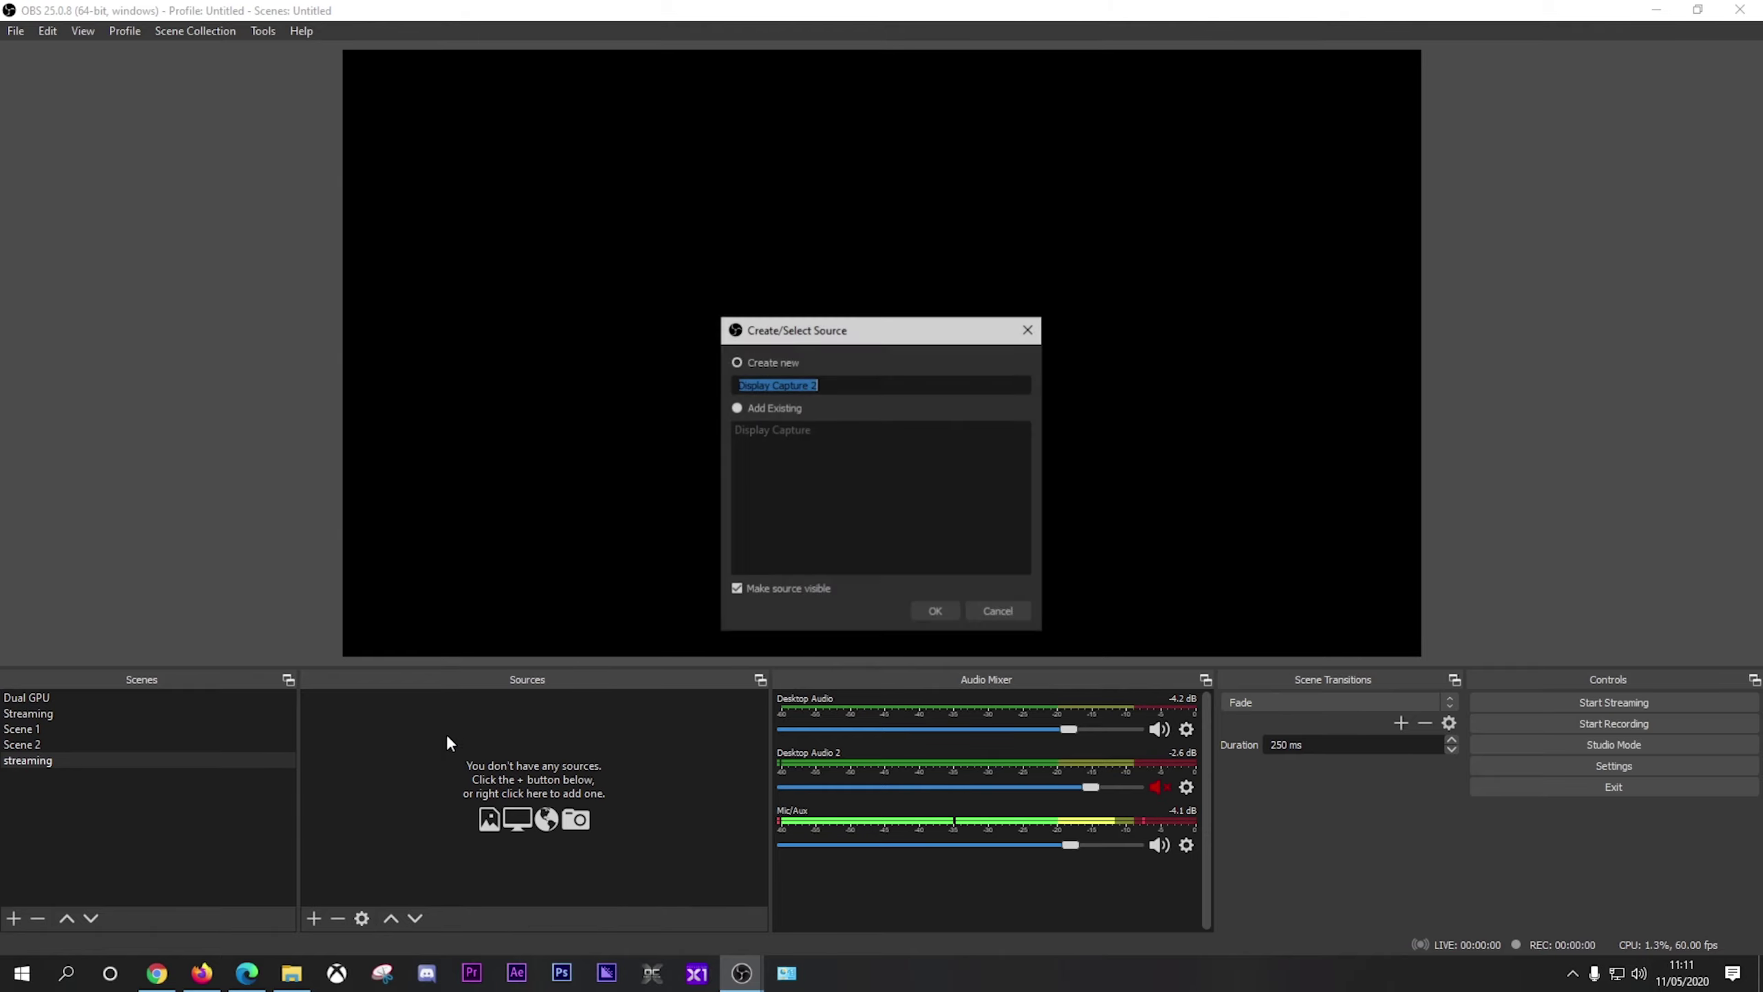
pyautogui.click(925, 613)
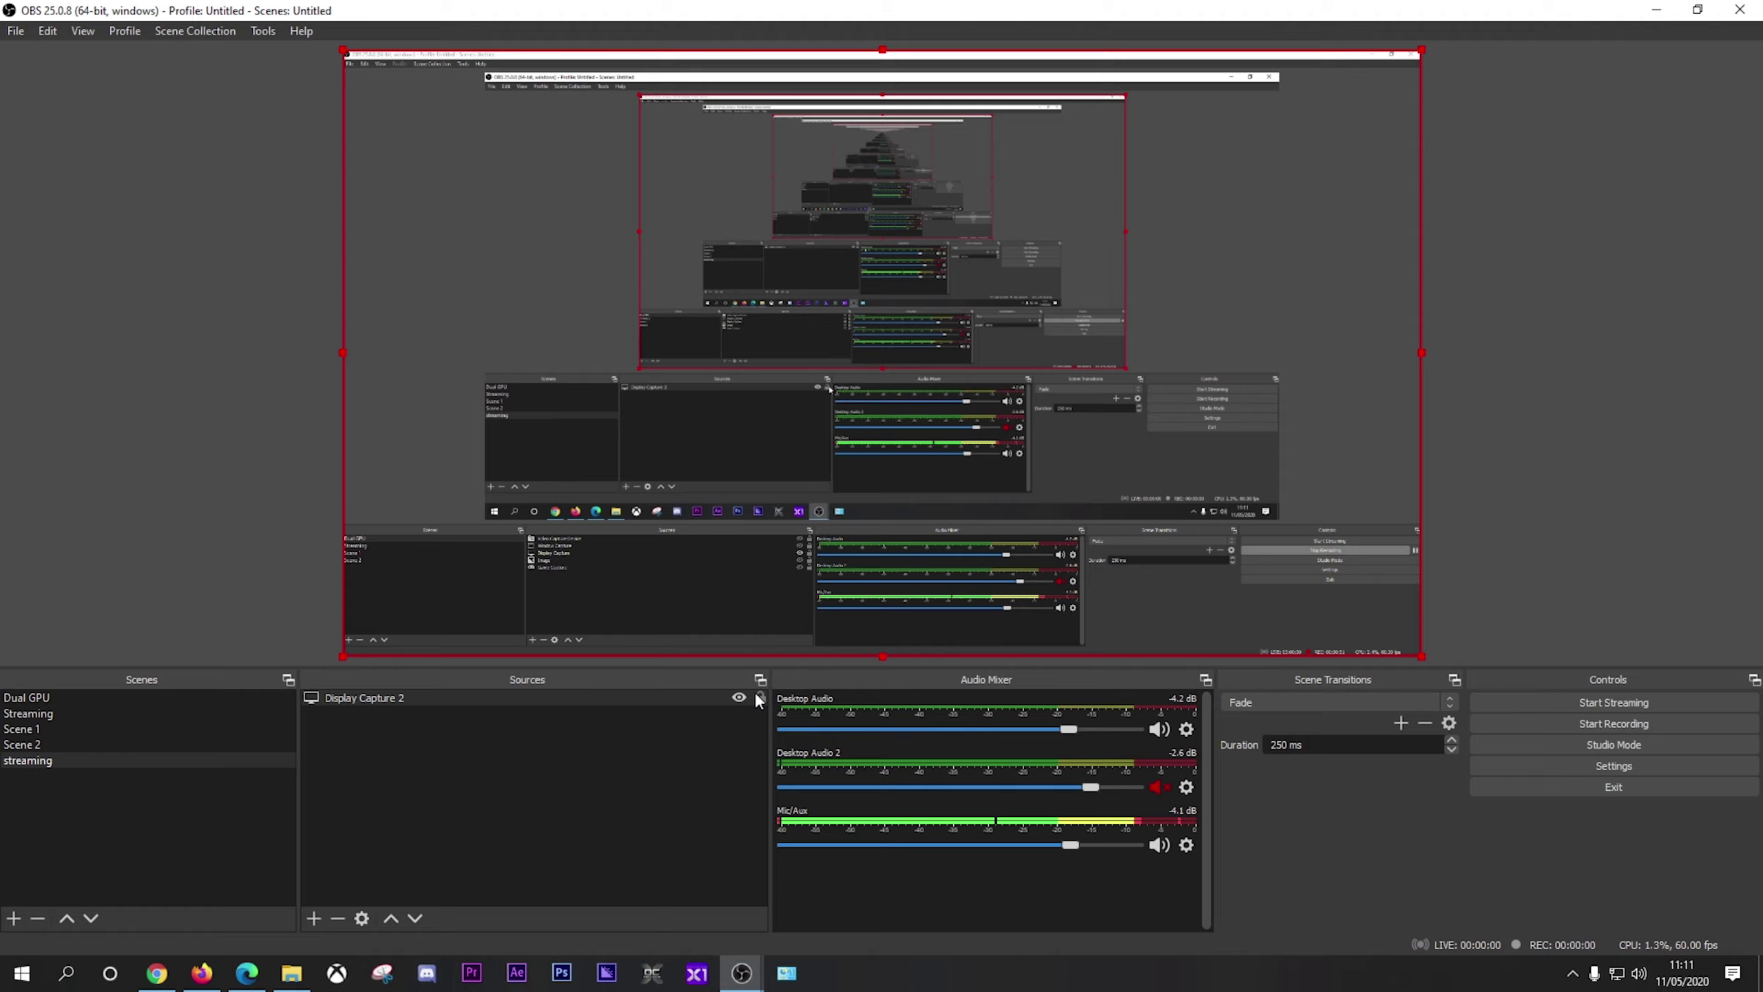
pyautogui.click(738, 697)
# Add an Image 2 source with no file selected.
pyautogui.click(318, 923)
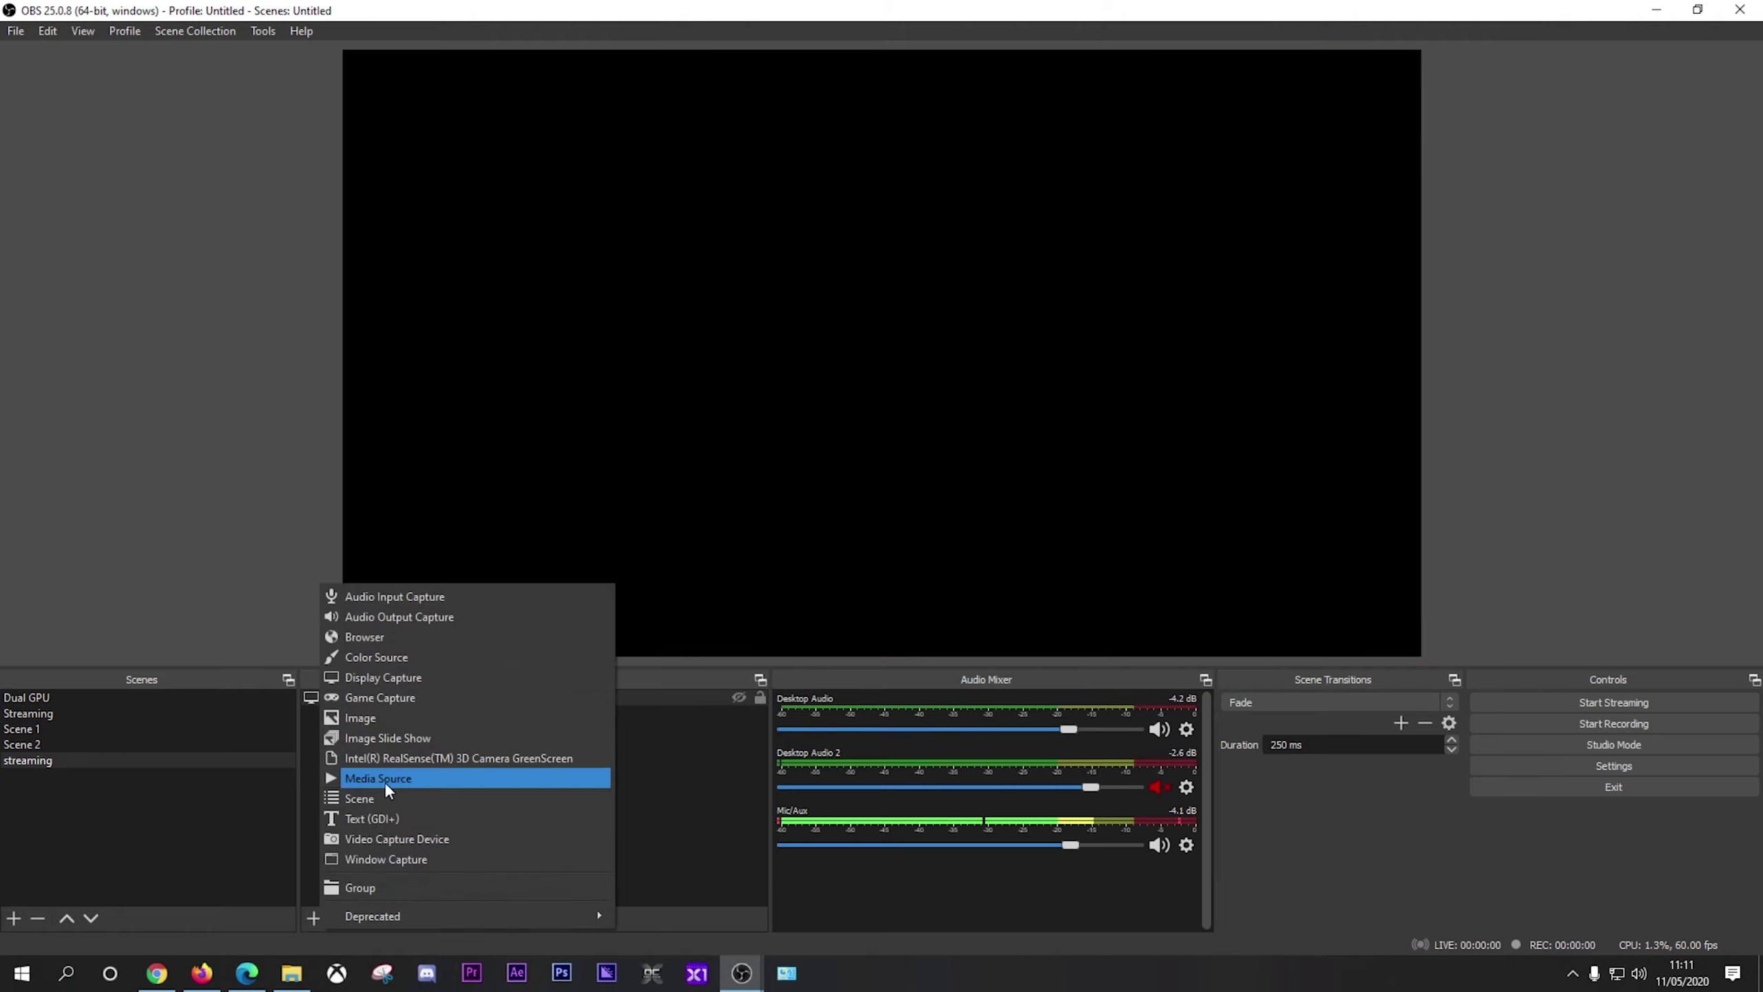
pyautogui.click(404, 725)
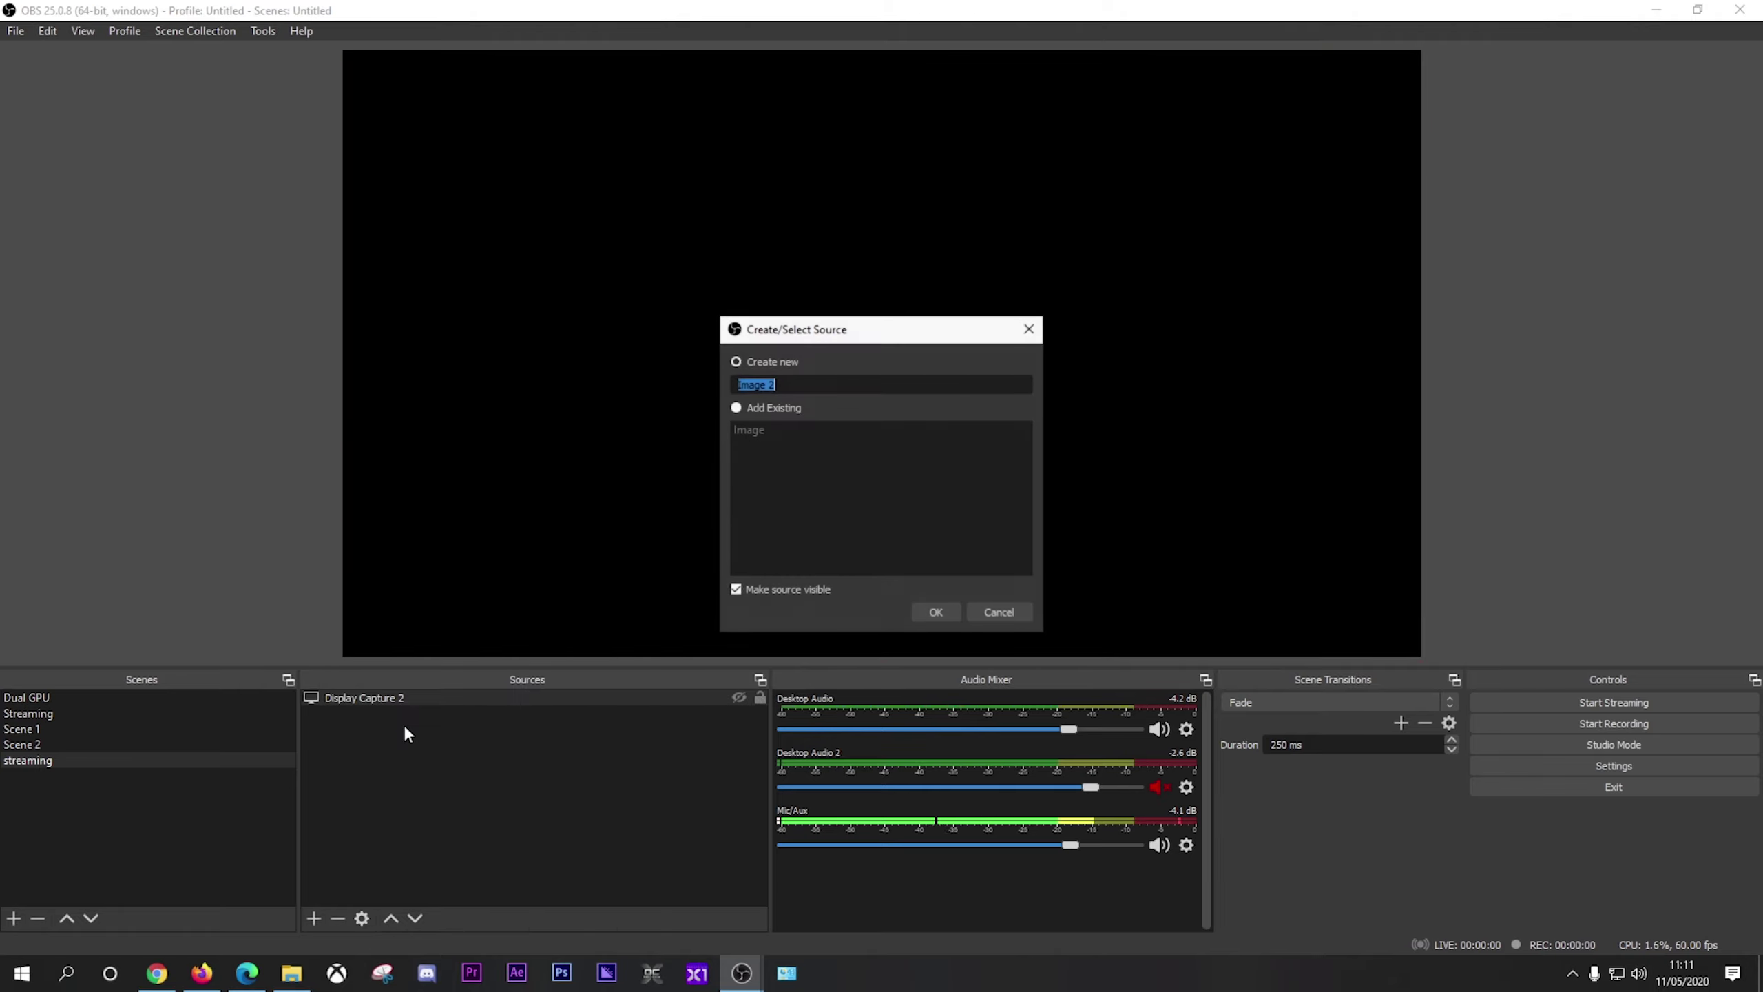
pyautogui.click(931, 615)
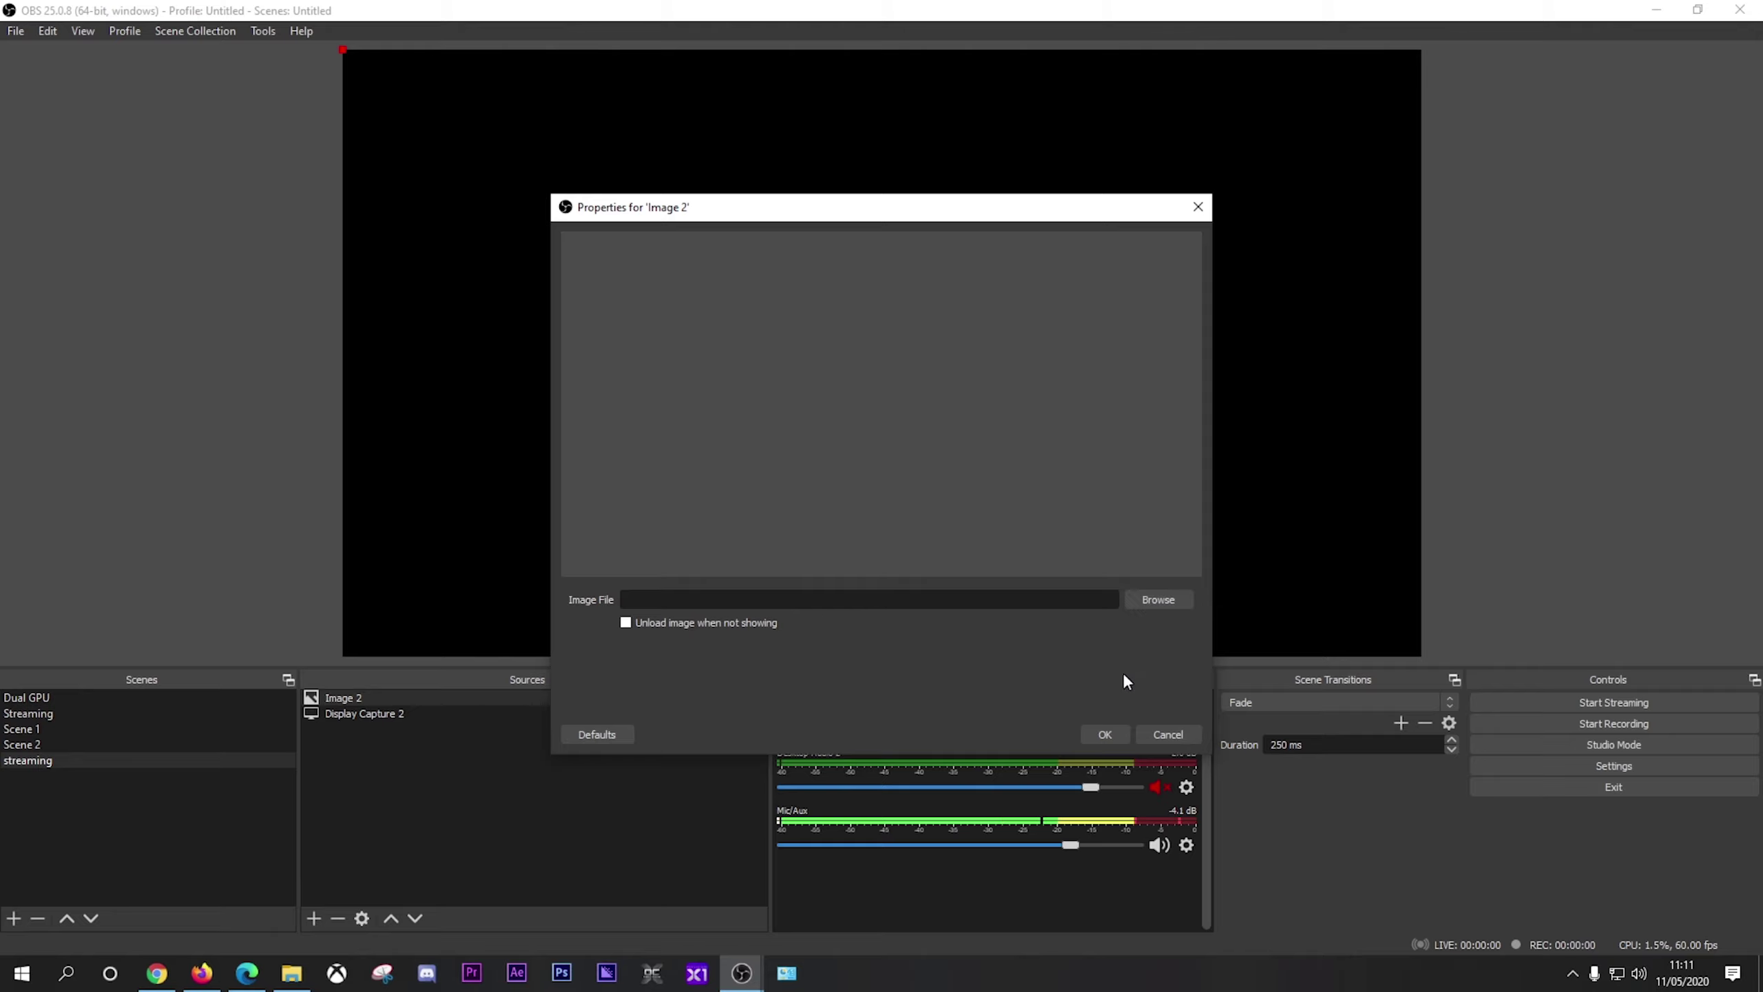
pyautogui.click(1104, 732)
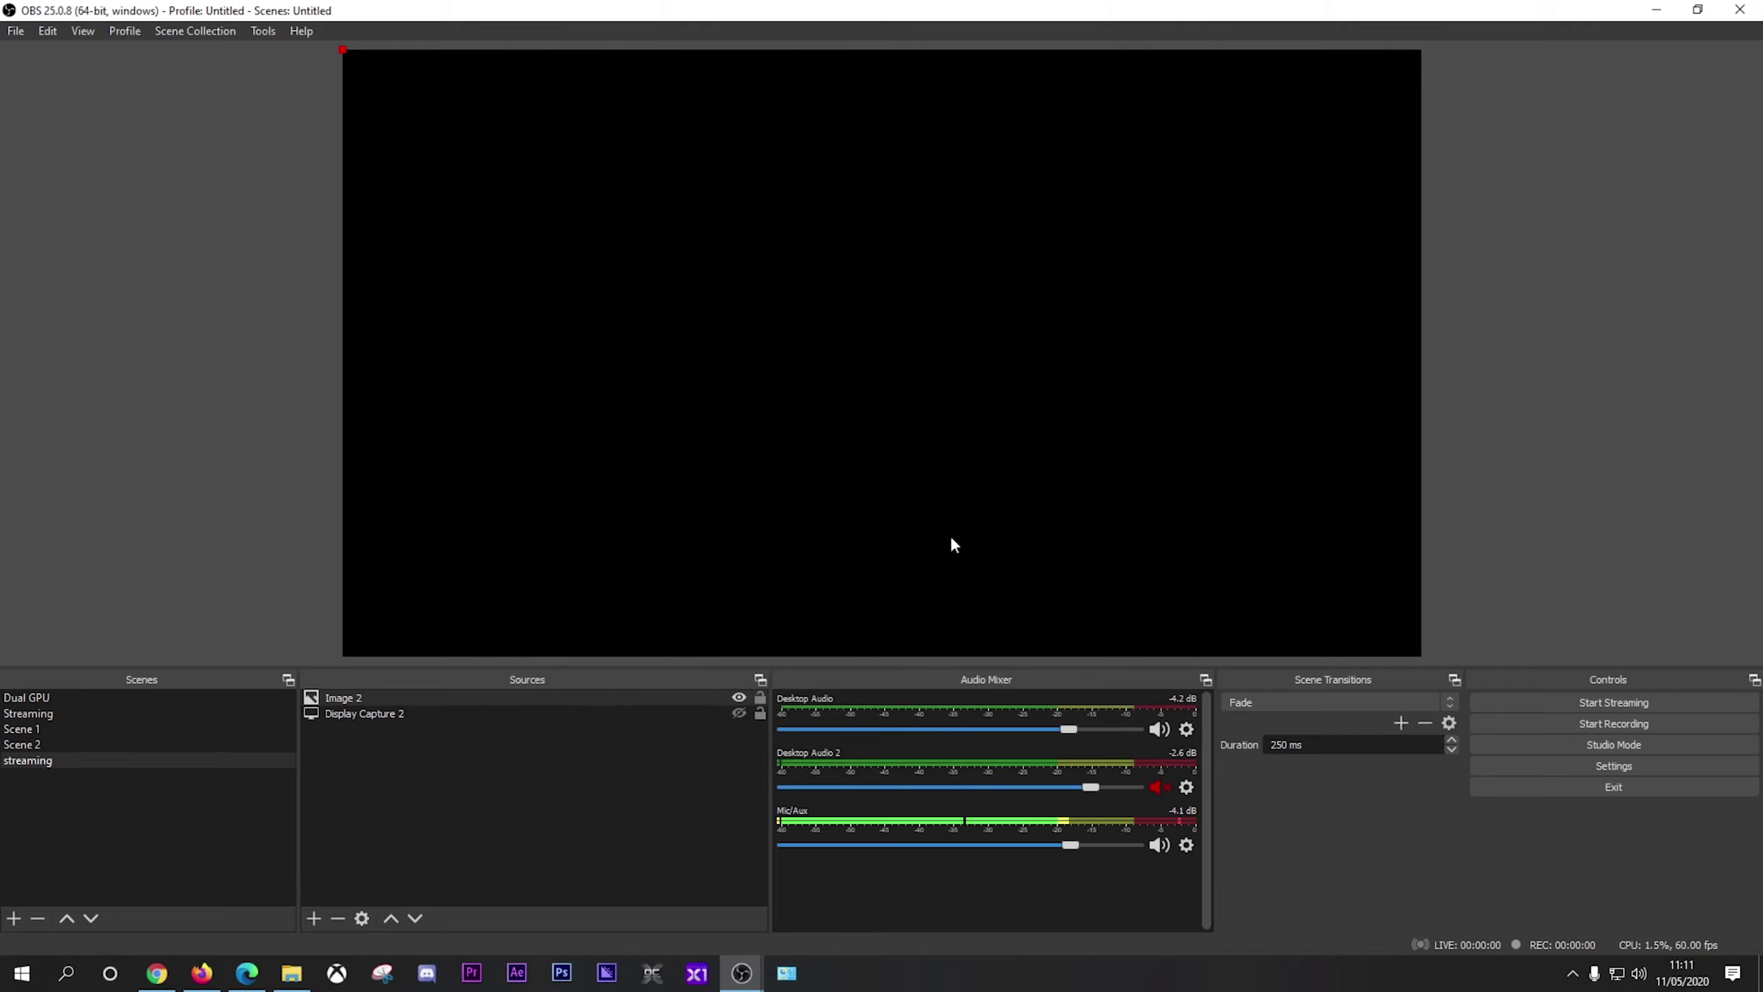
pyautogui.click(680, 778)
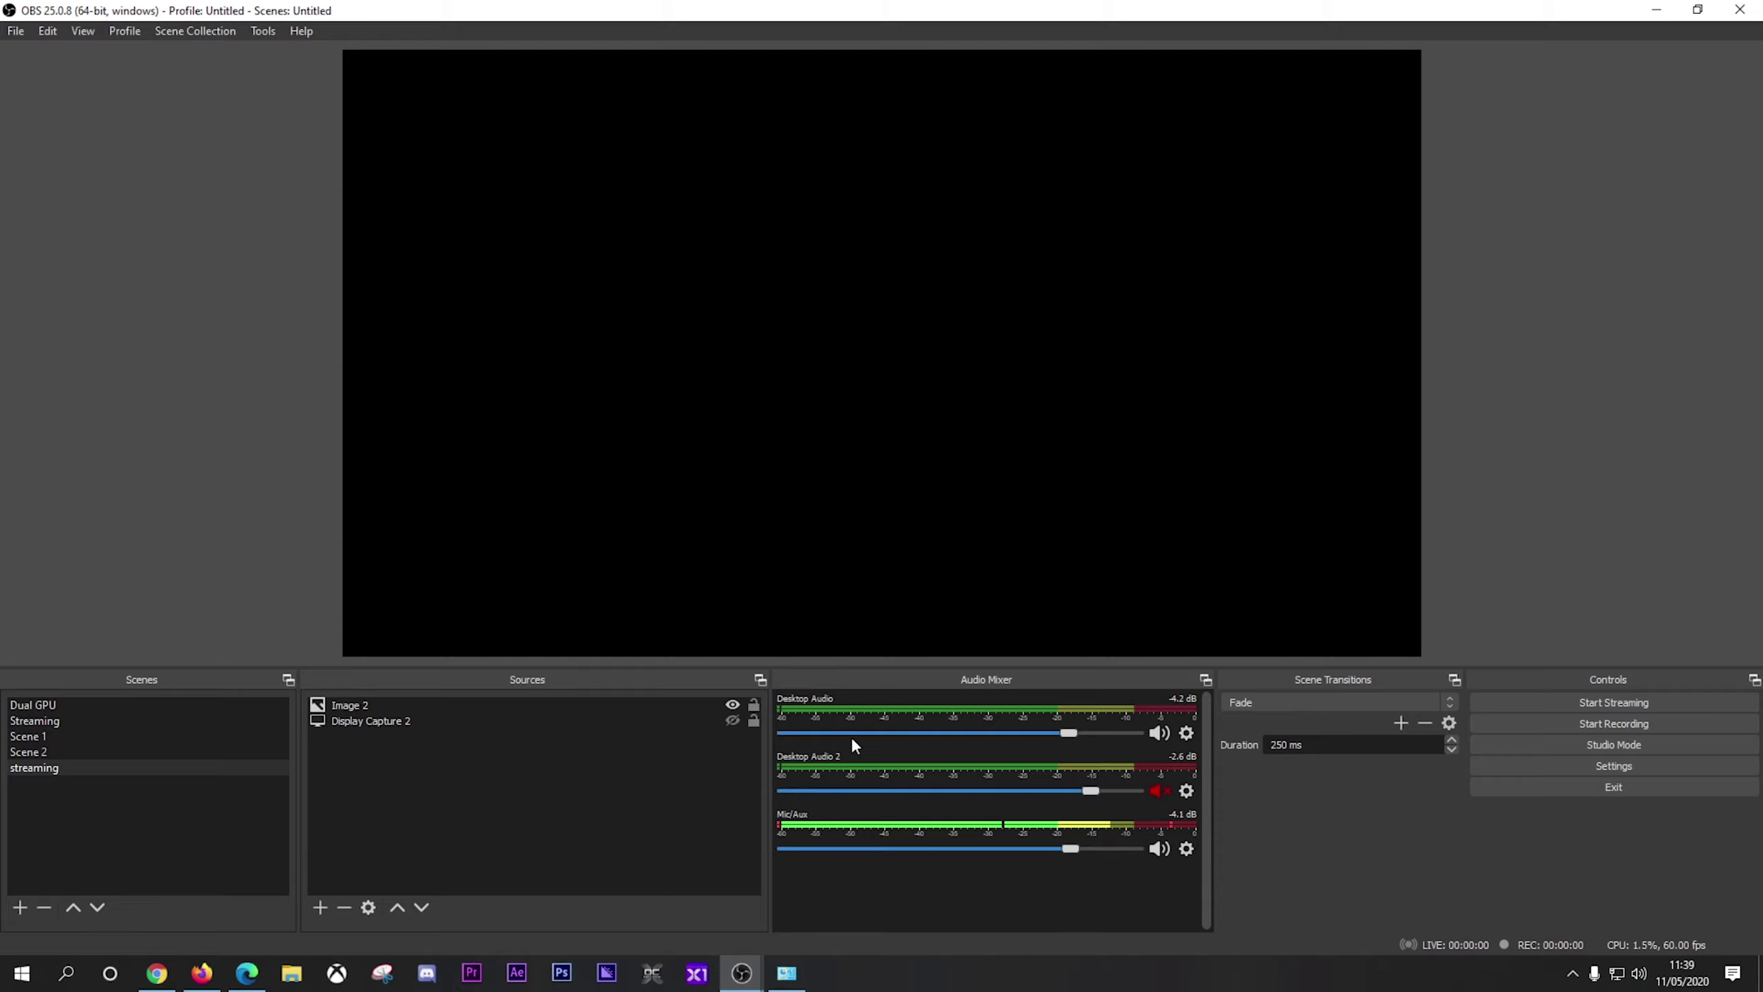
# Open OBS Settings from the Controls panel.
pyautogui.click(1540, 757)
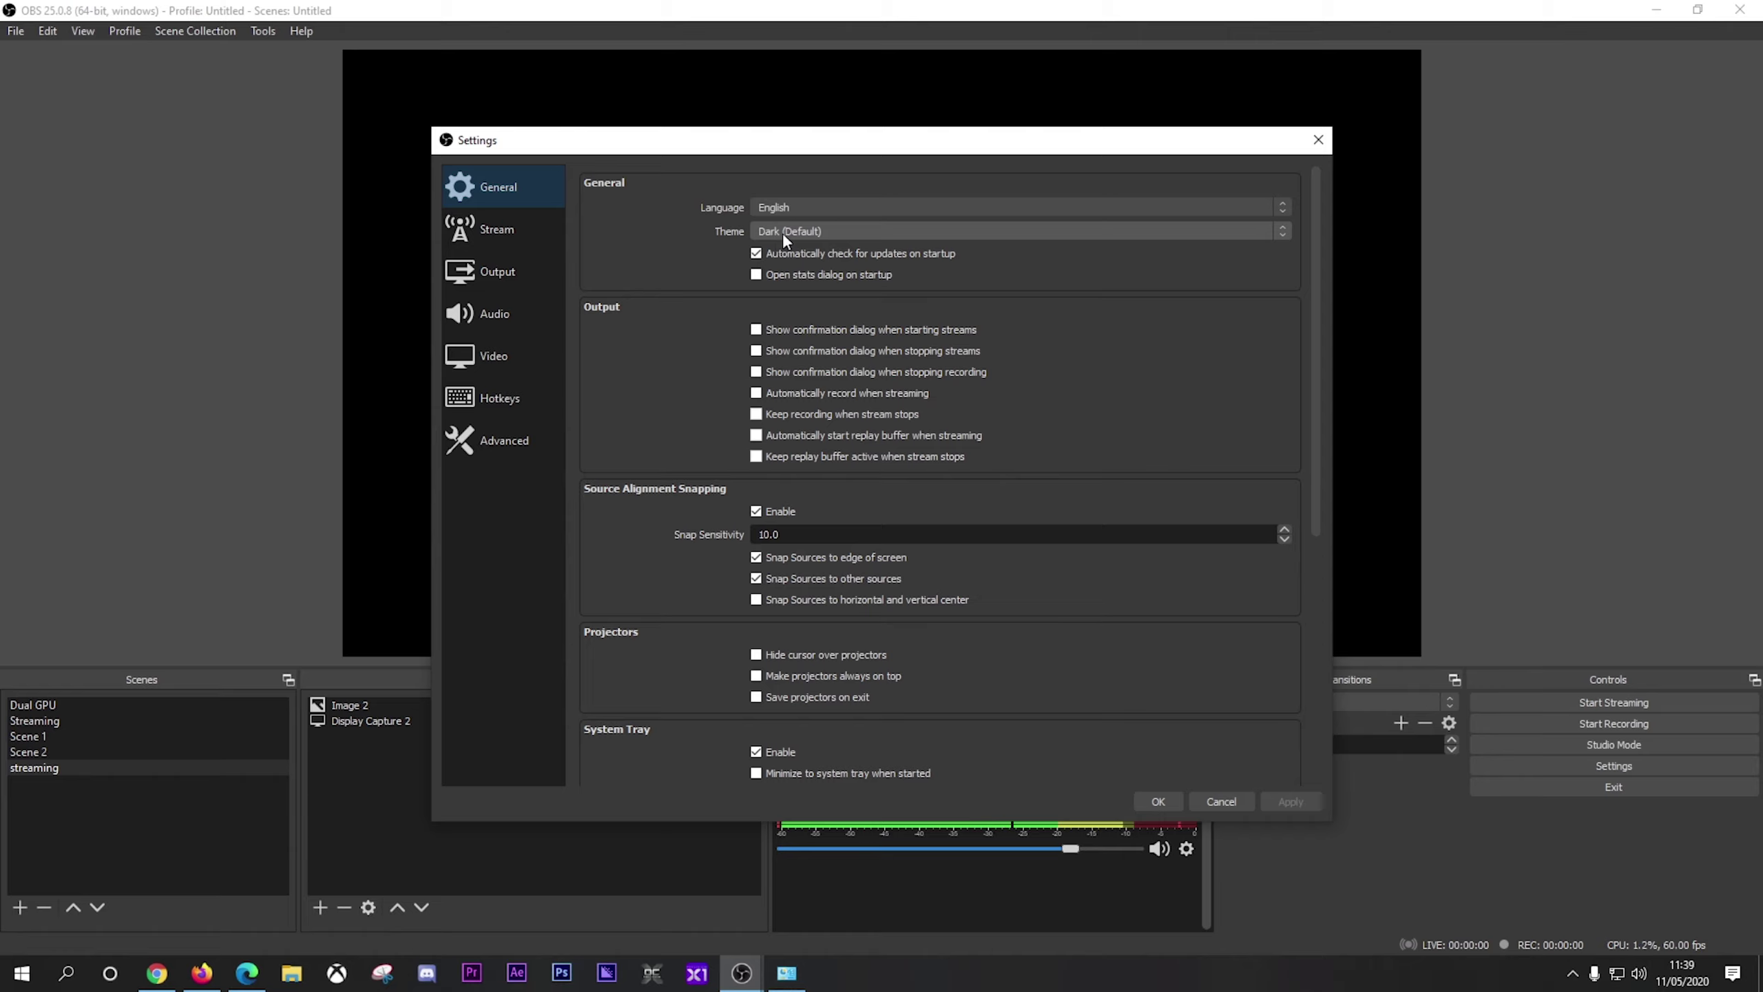
# Review the theme list, then confirm YouTube / YouTube Gaming as the stream service and select the masked stream key.
pyautogui.click(820, 234)
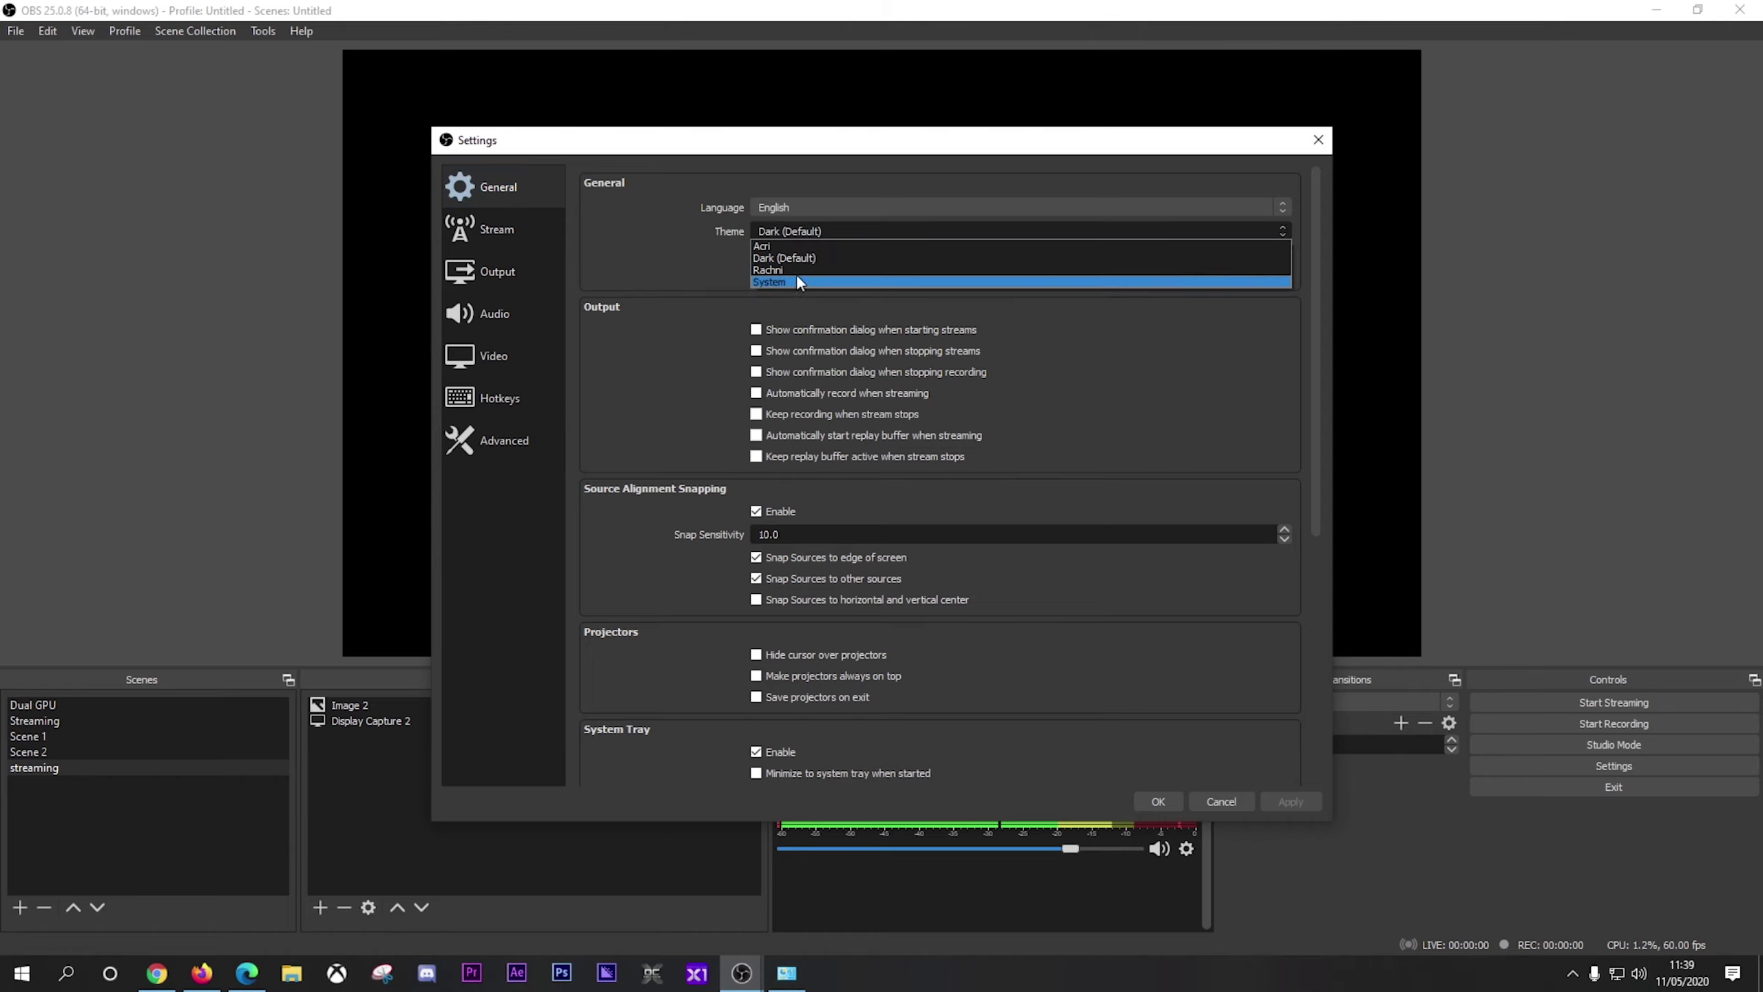
pyautogui.click(539, 223)
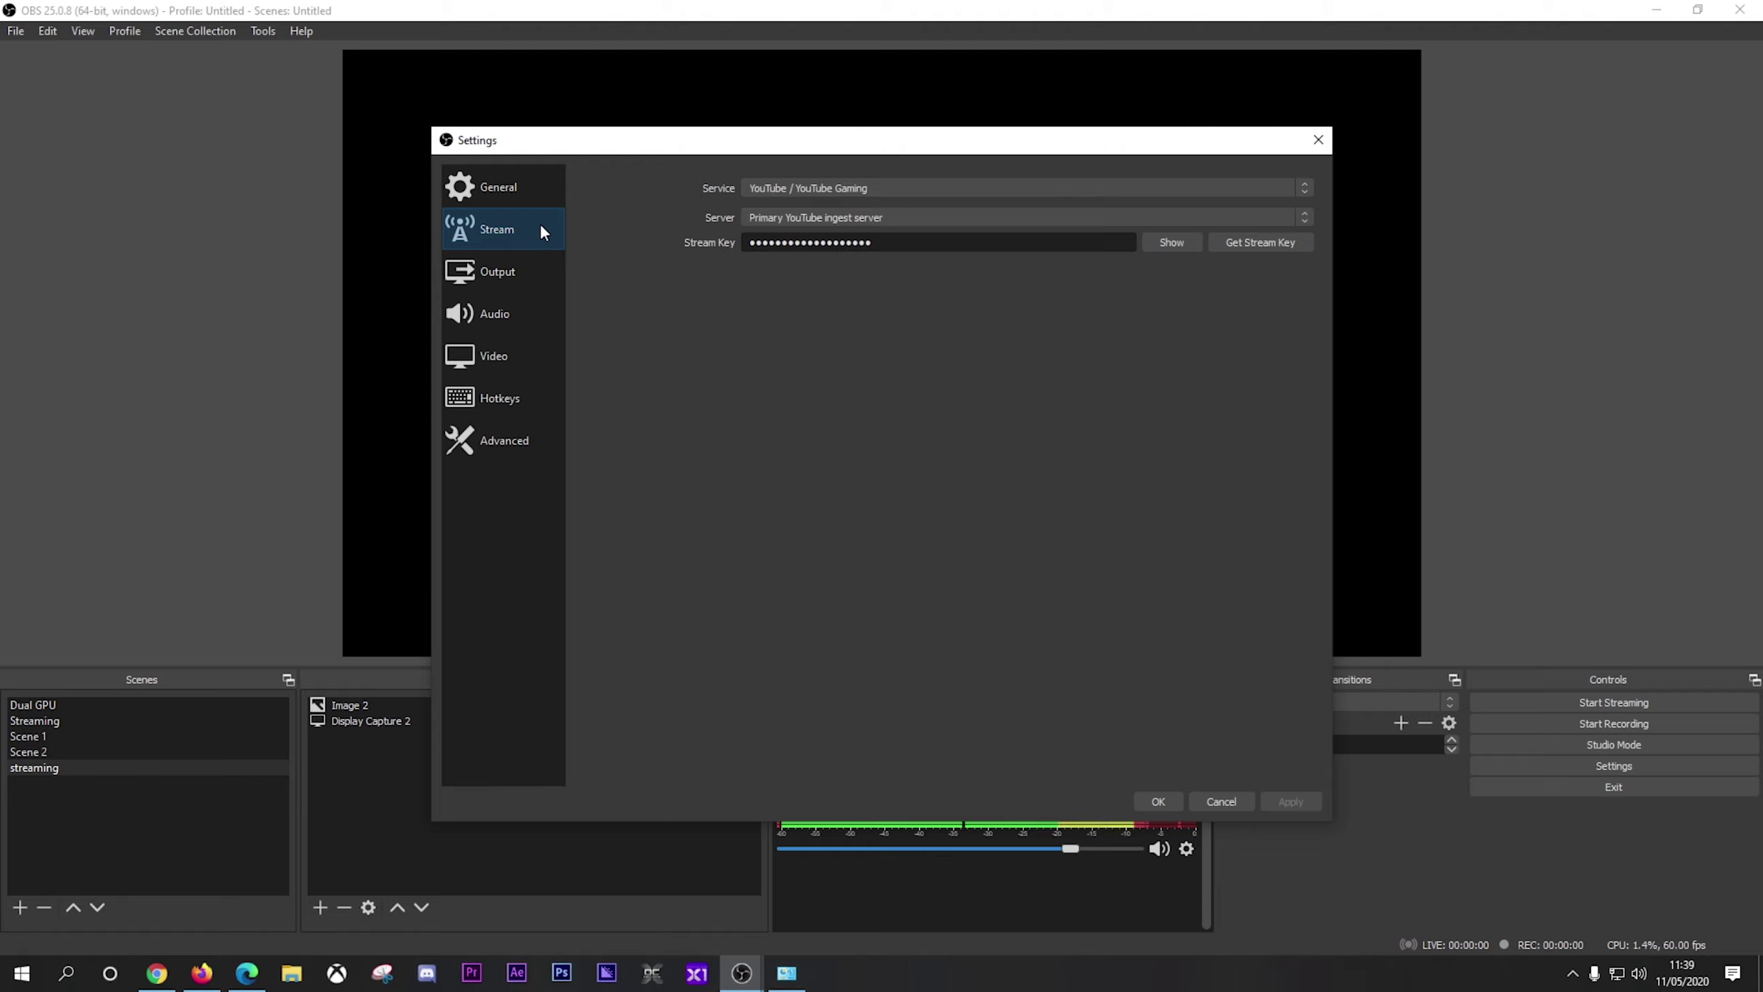
pyautogui.click(788, 189)
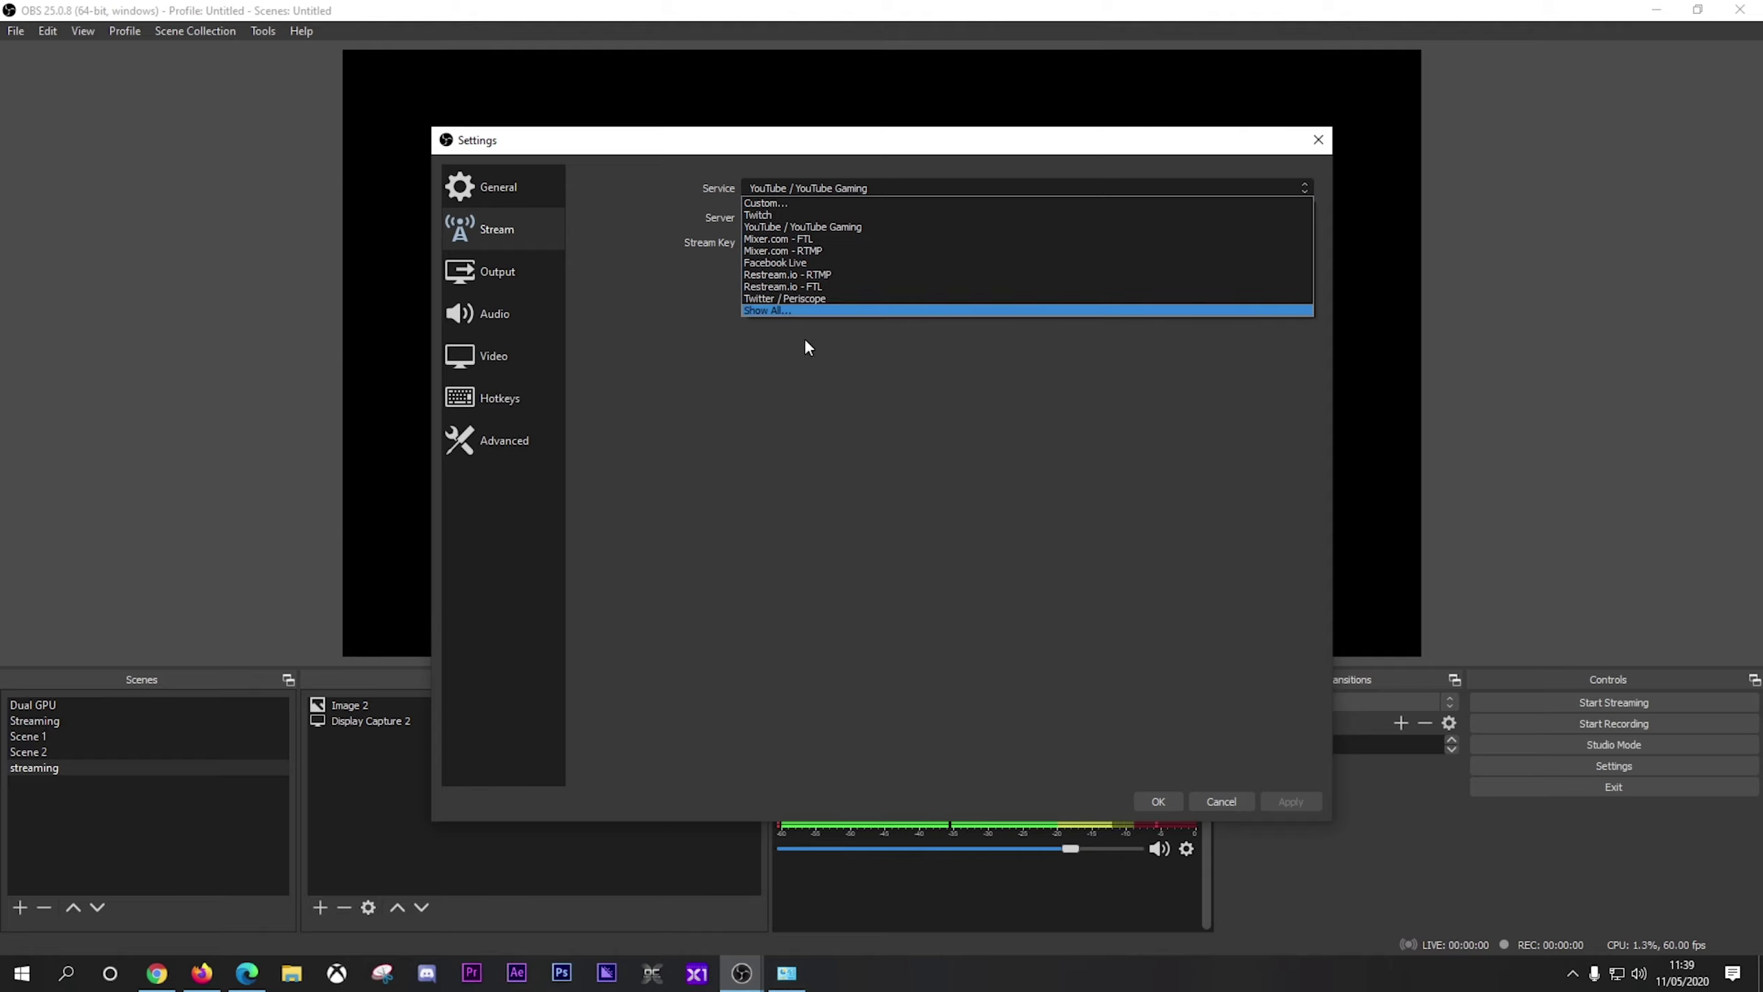
pyautogui.click(814, 375)
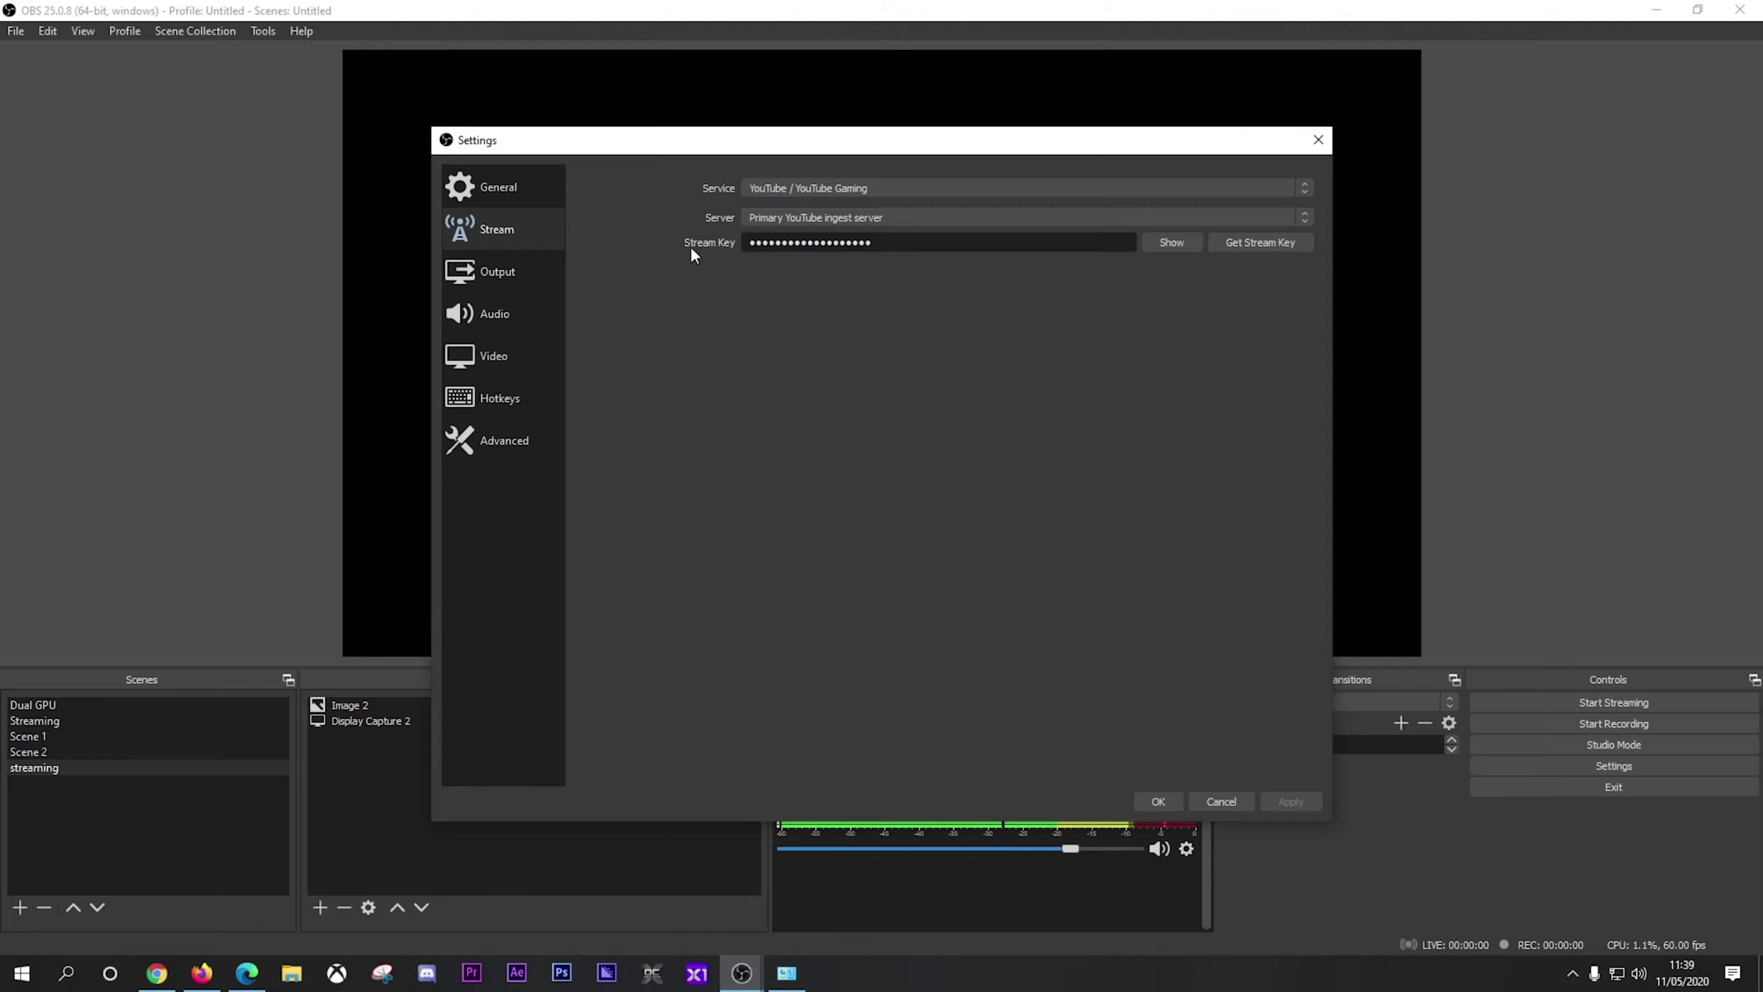
pyautogui.click(766, 194)
pyautogui.click(779, 220)
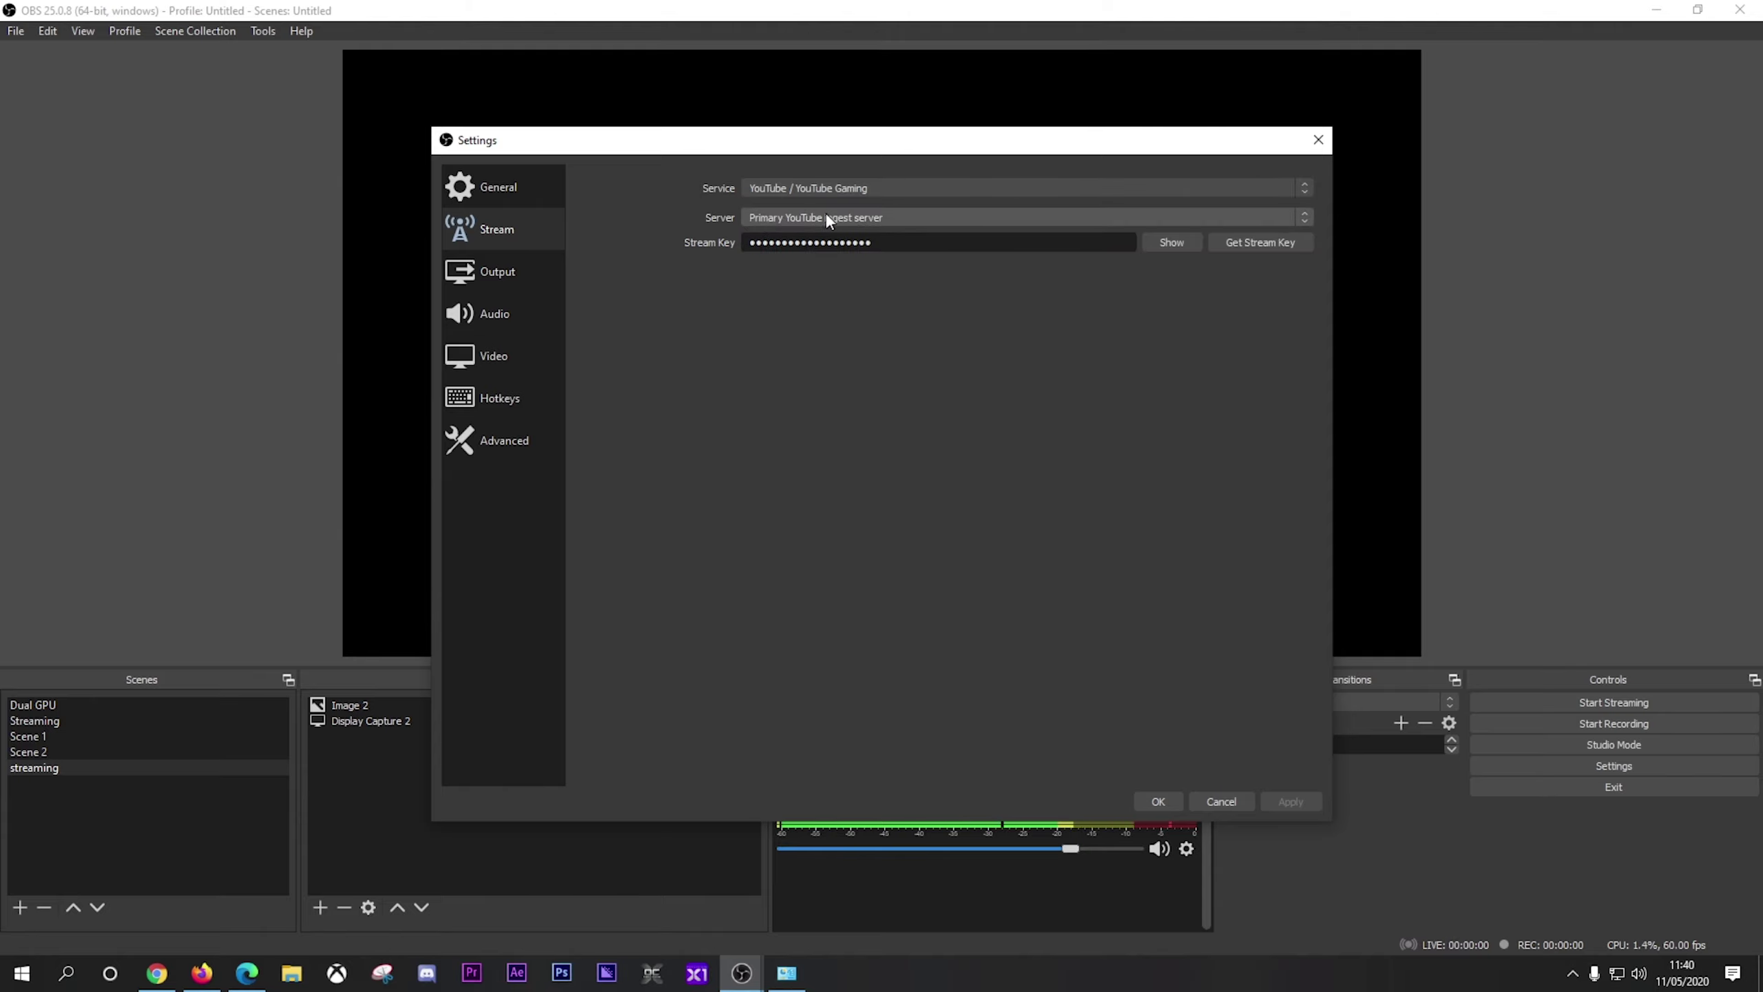
pyautogui.moveTo(899, 248); pyautogui.dragTo(746, 250)
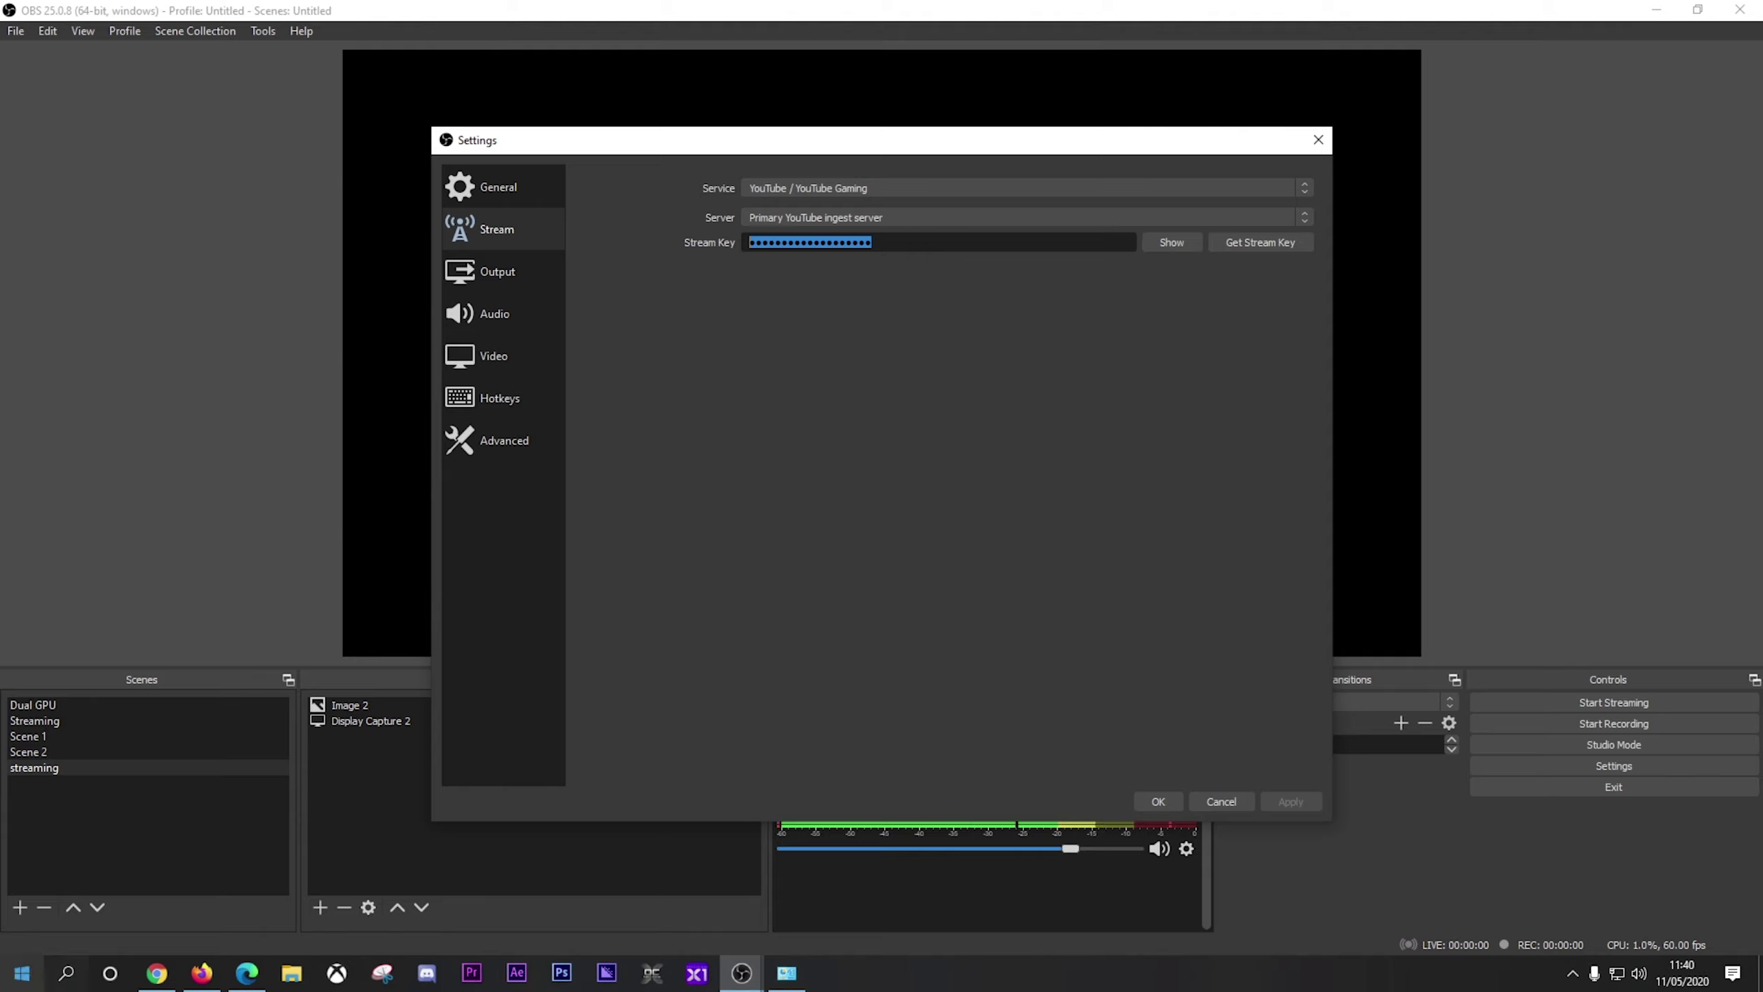
pyautogui.click(512, 275)
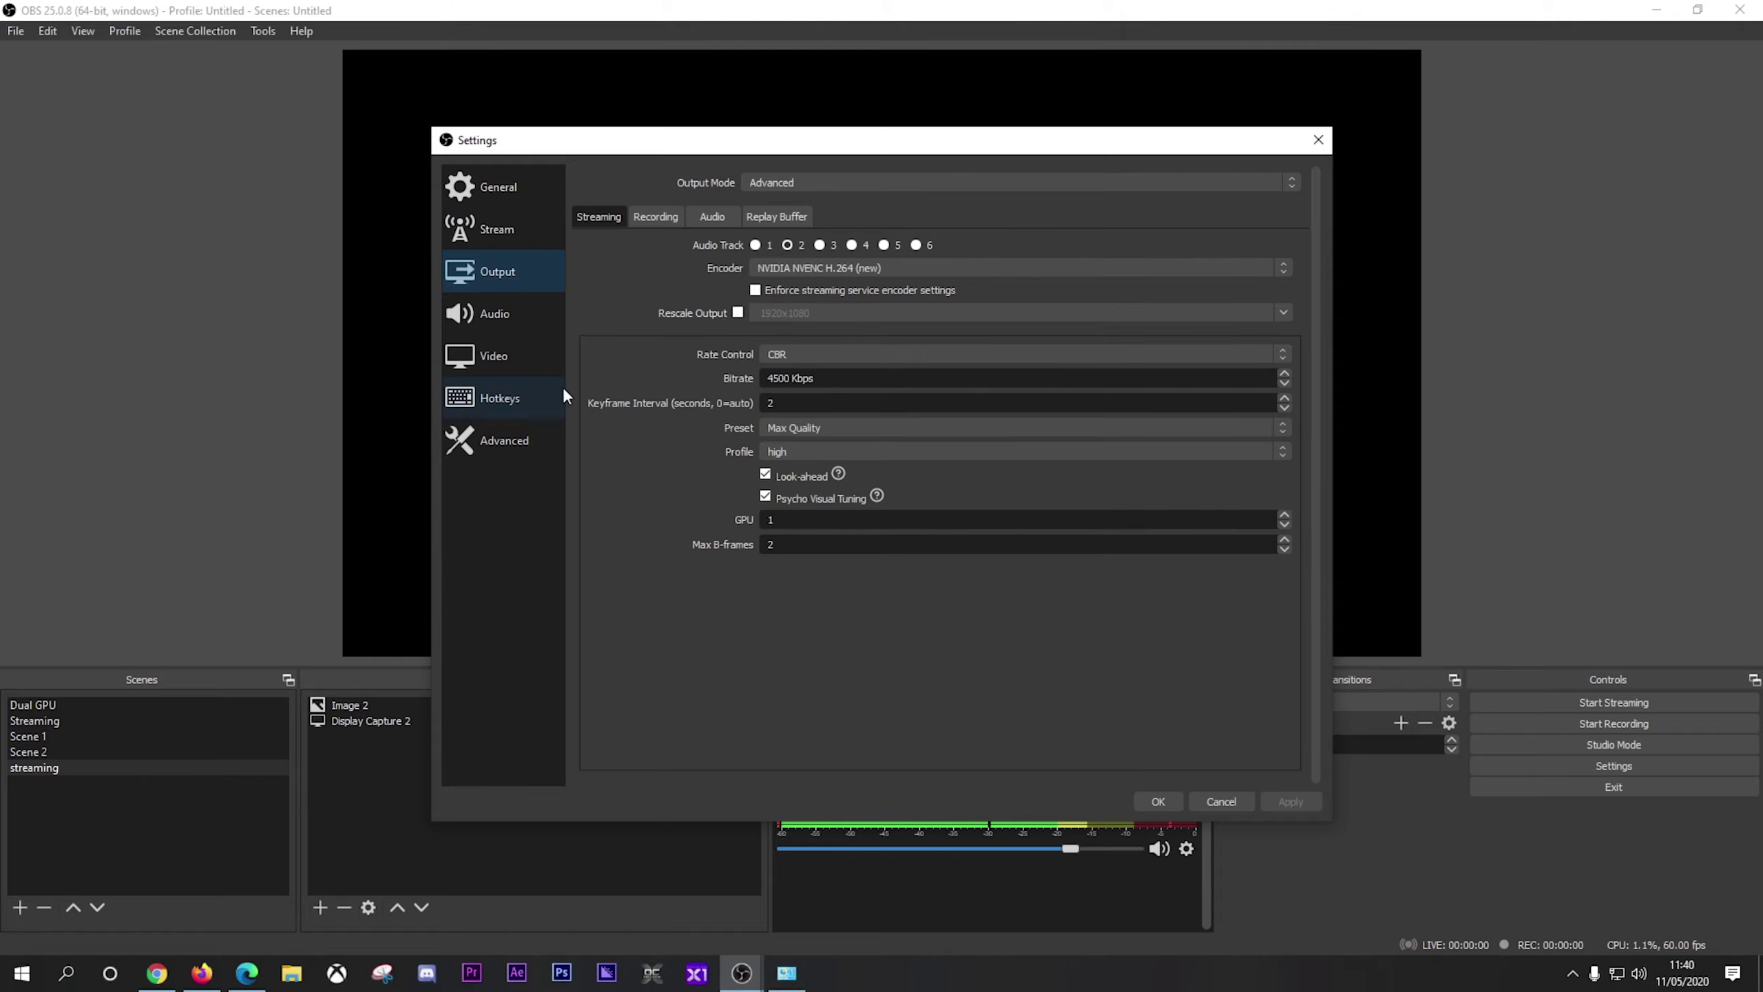
pyautogui.click(815, 178)
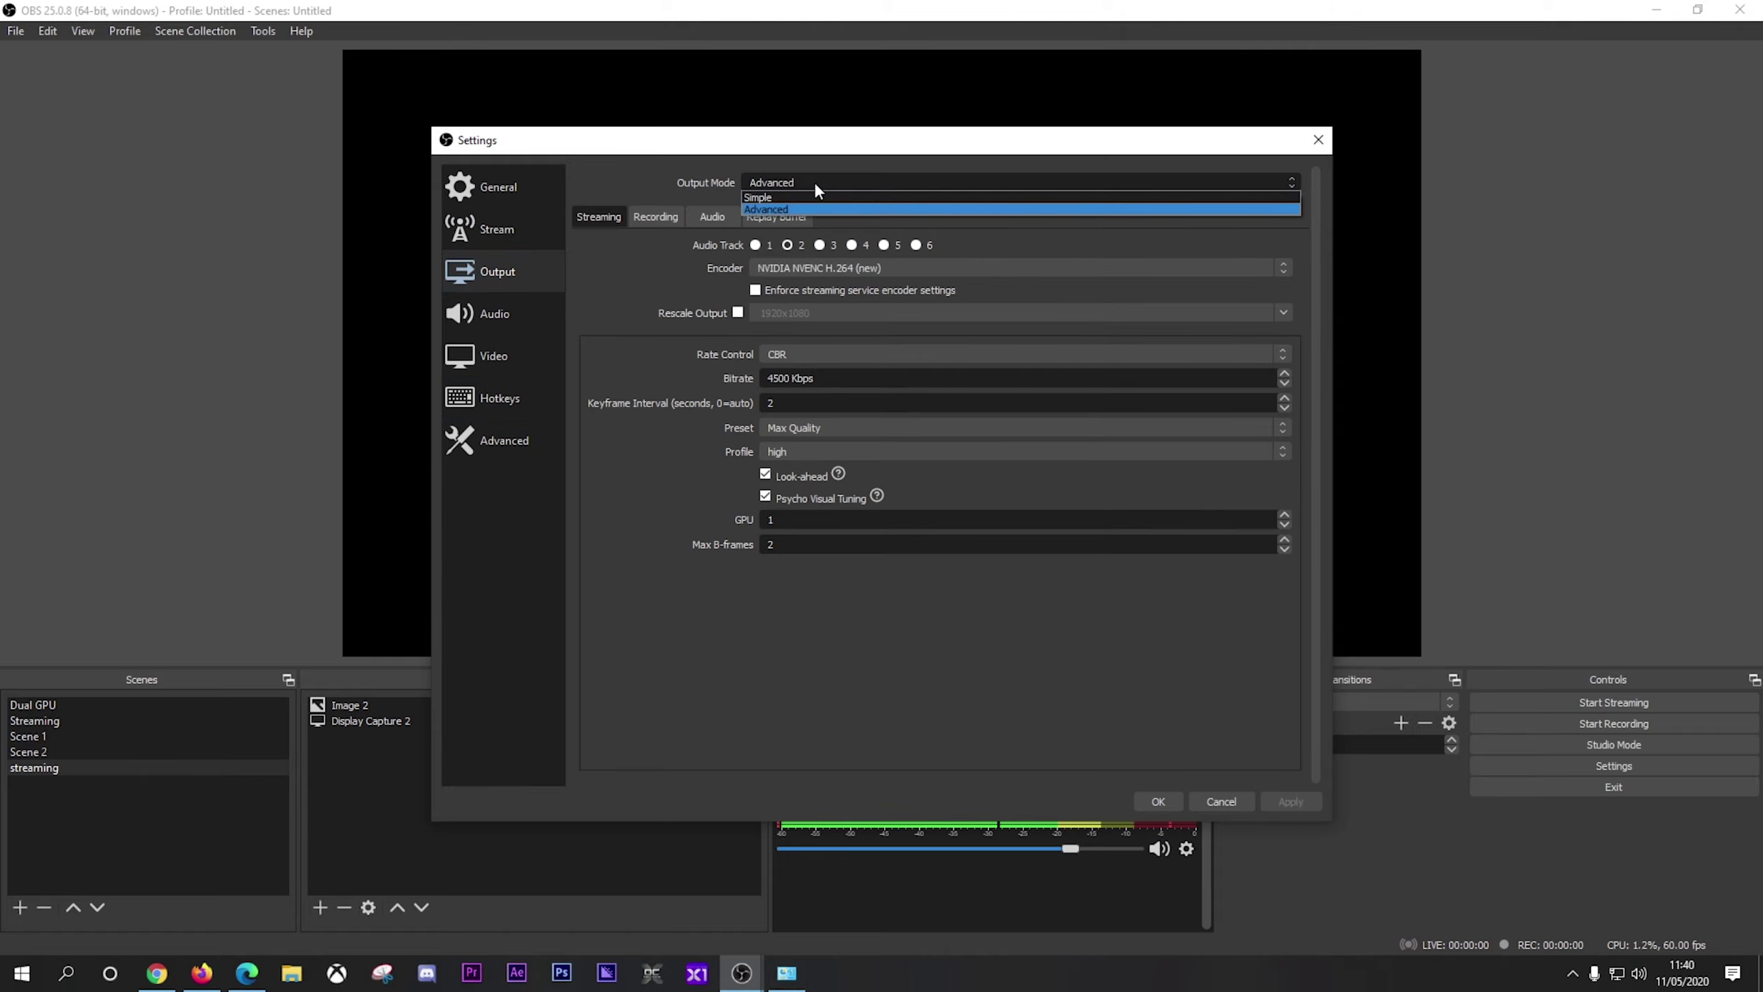
pyautogui.click(815, 195)
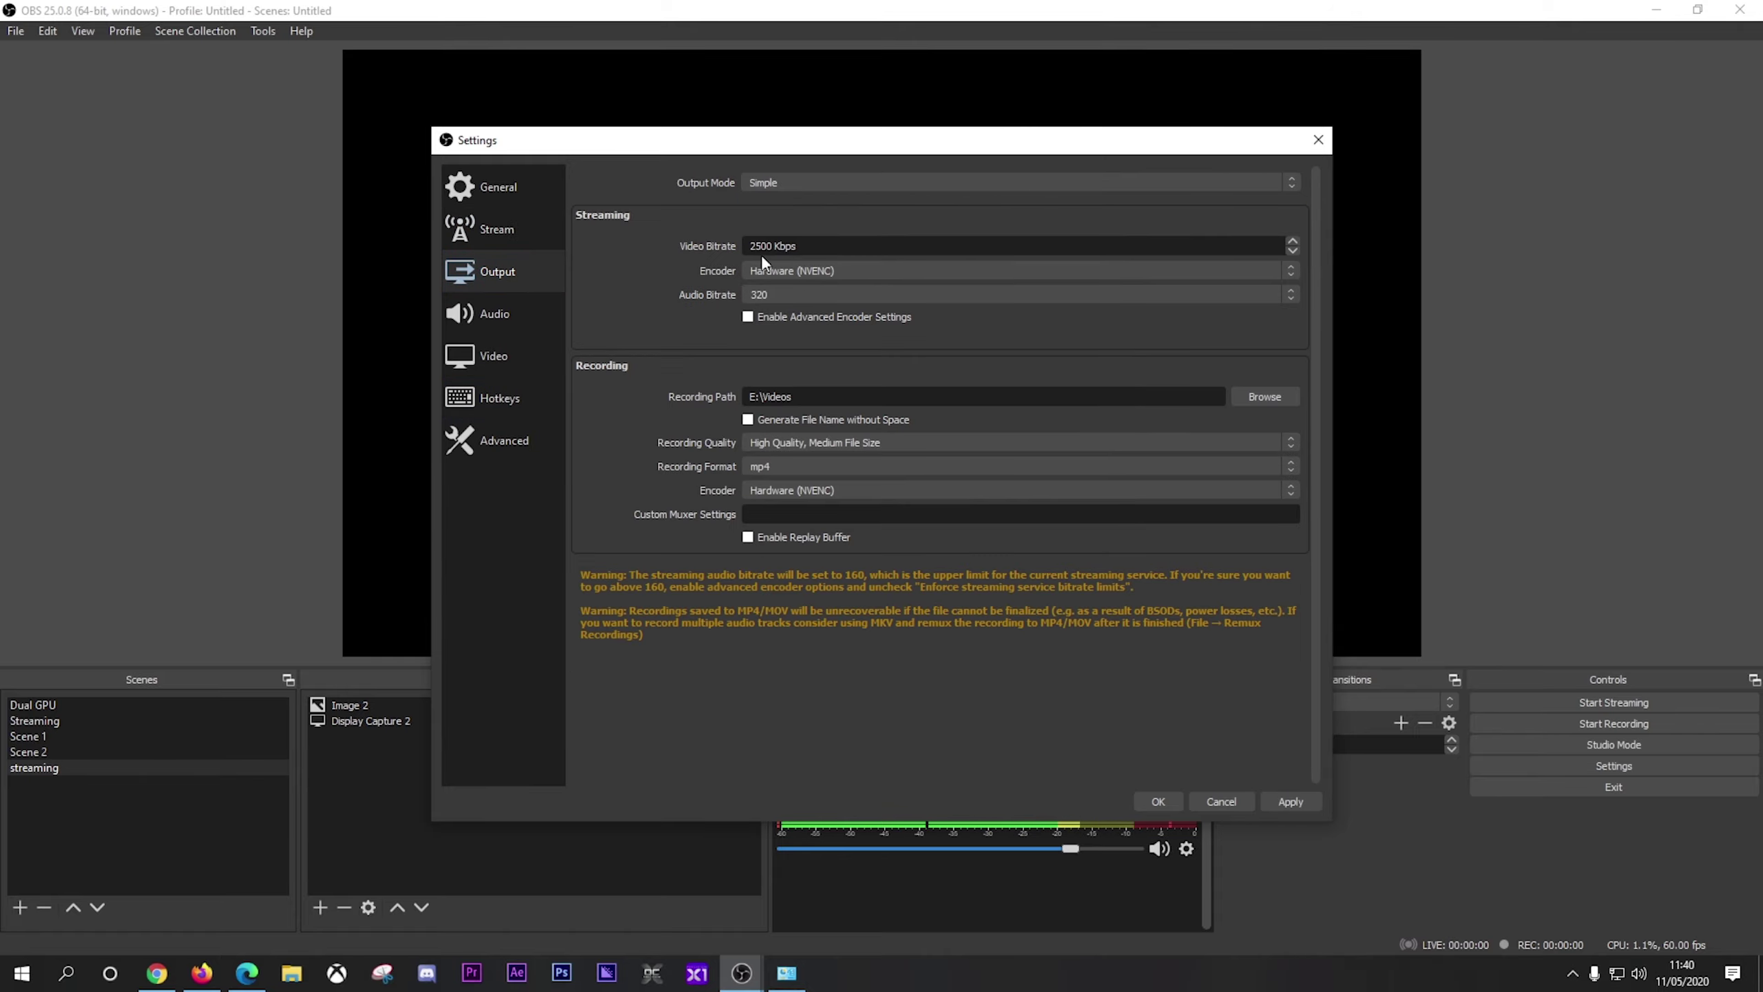
pyautogui.click(791, 186)
pyautogui.click(791, 203)
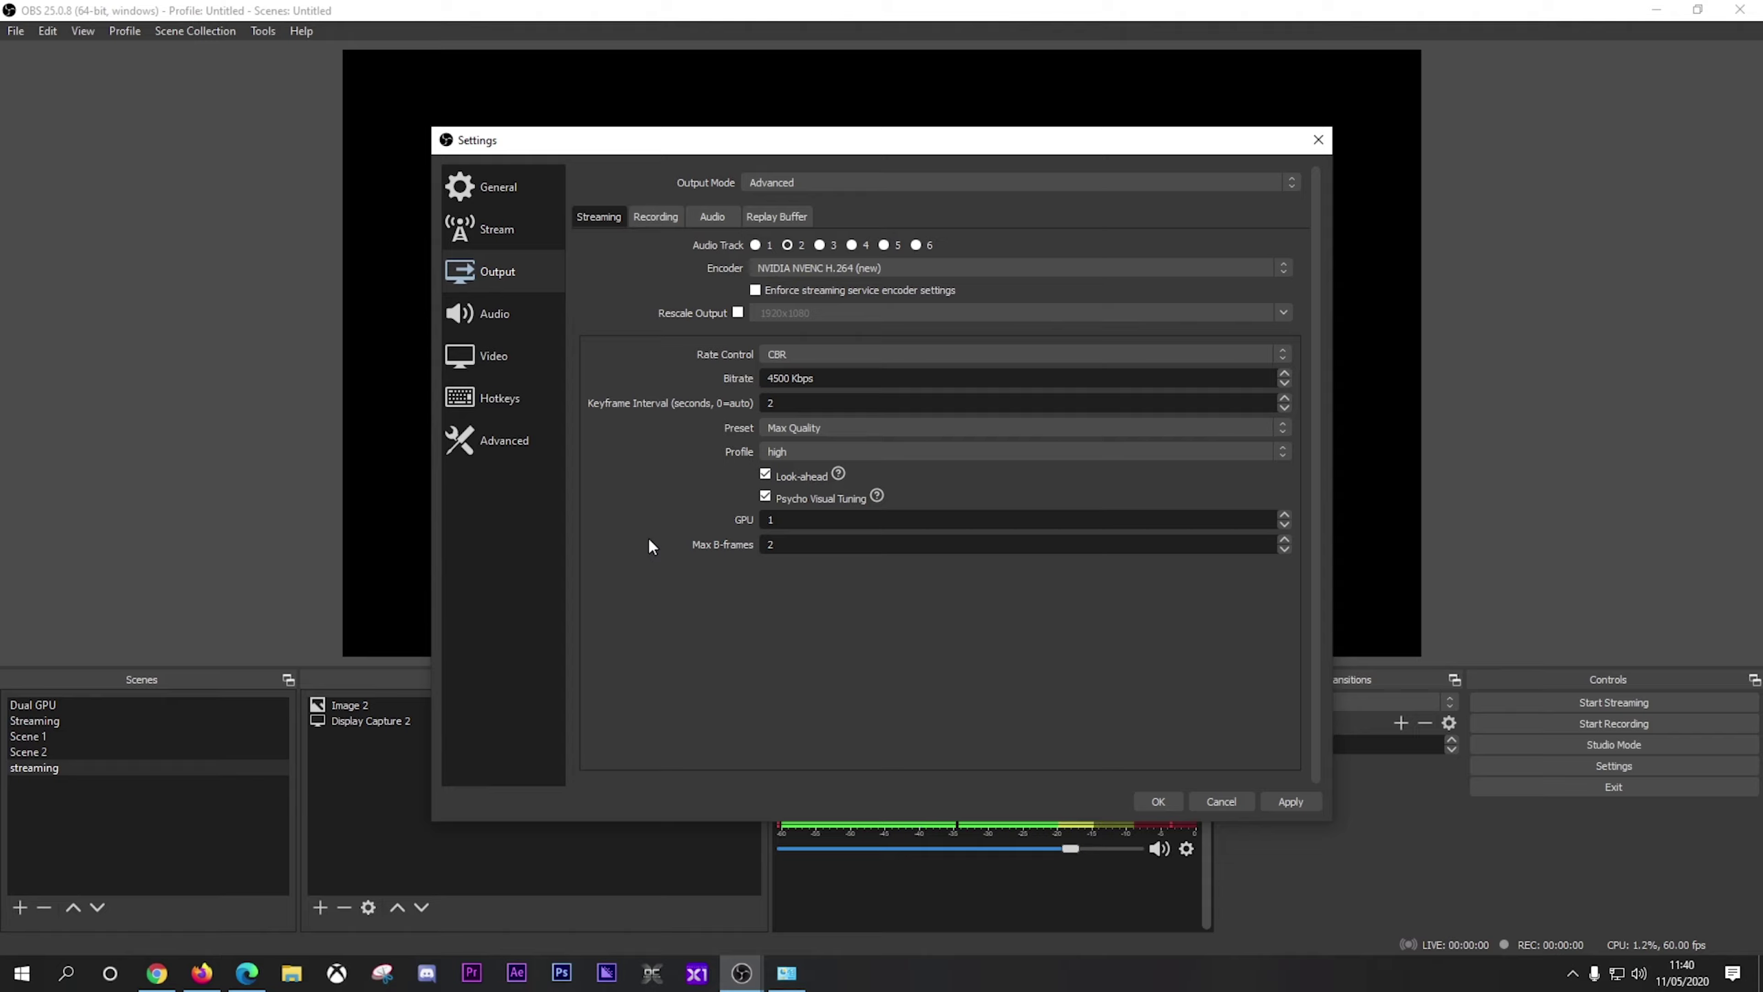
# Keep NVIDIA NVENC H.264 (new) as the streaming encoder and try CQP rate control with CQ Level 20.
pyautogui.click(848, 264)
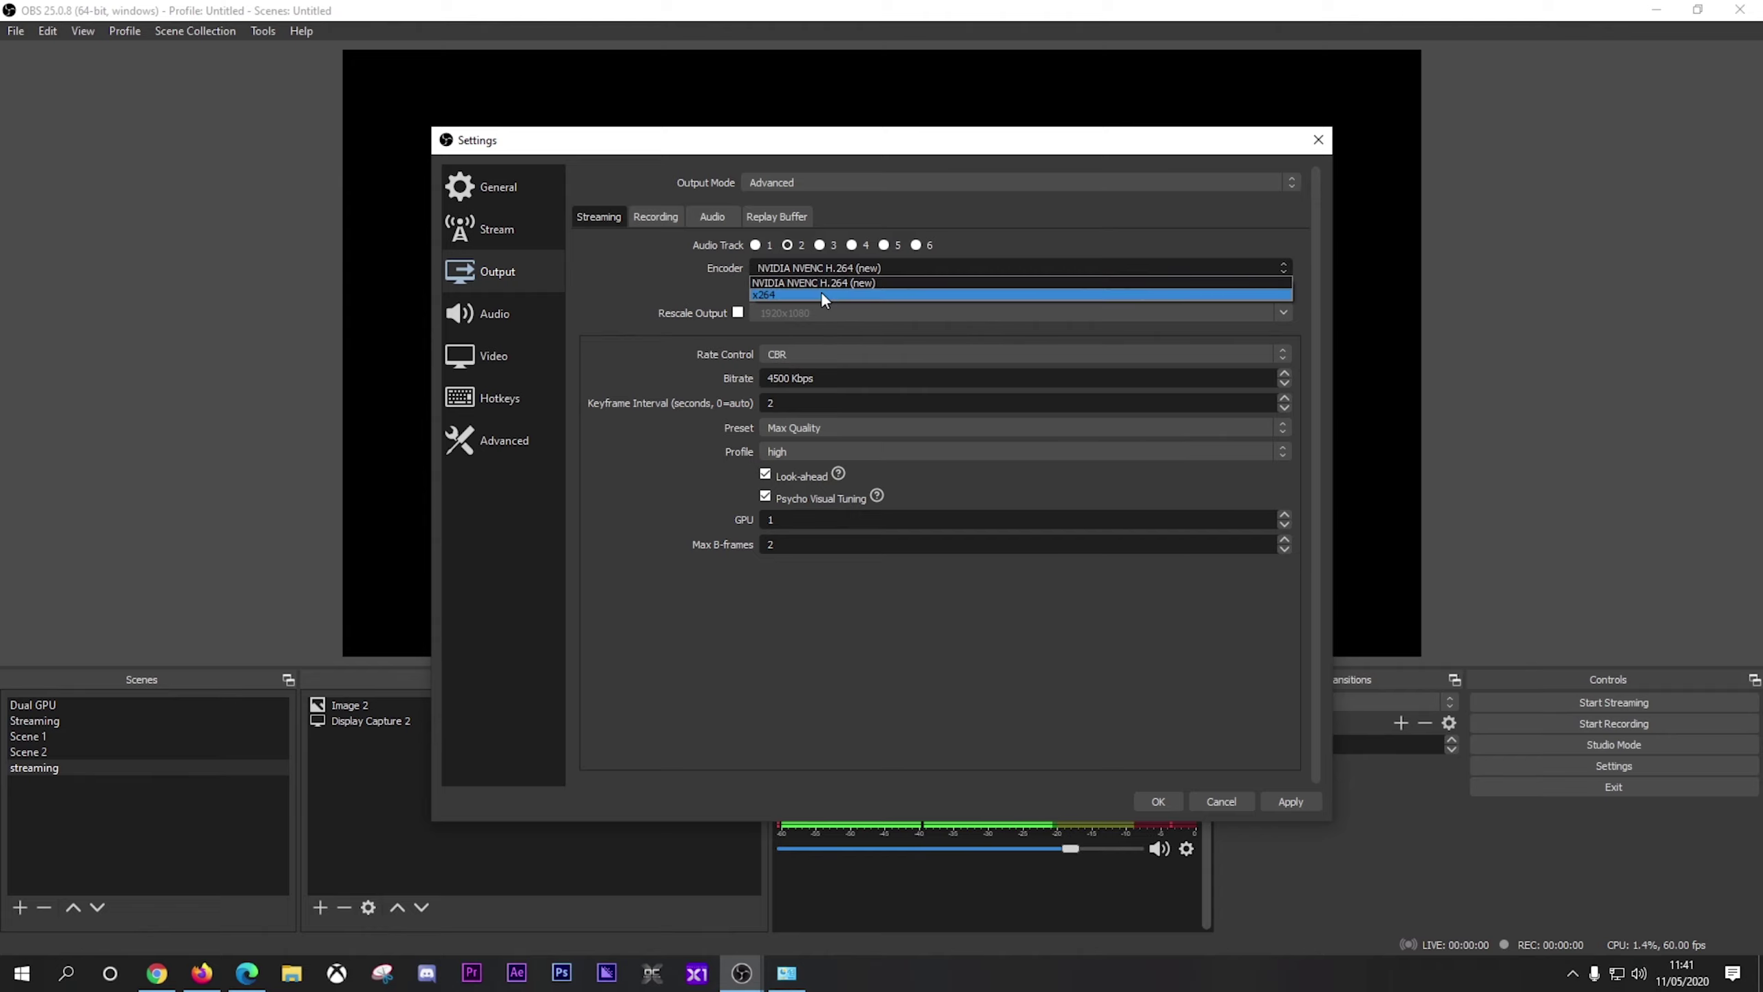
pyautogui.click(678, 287)
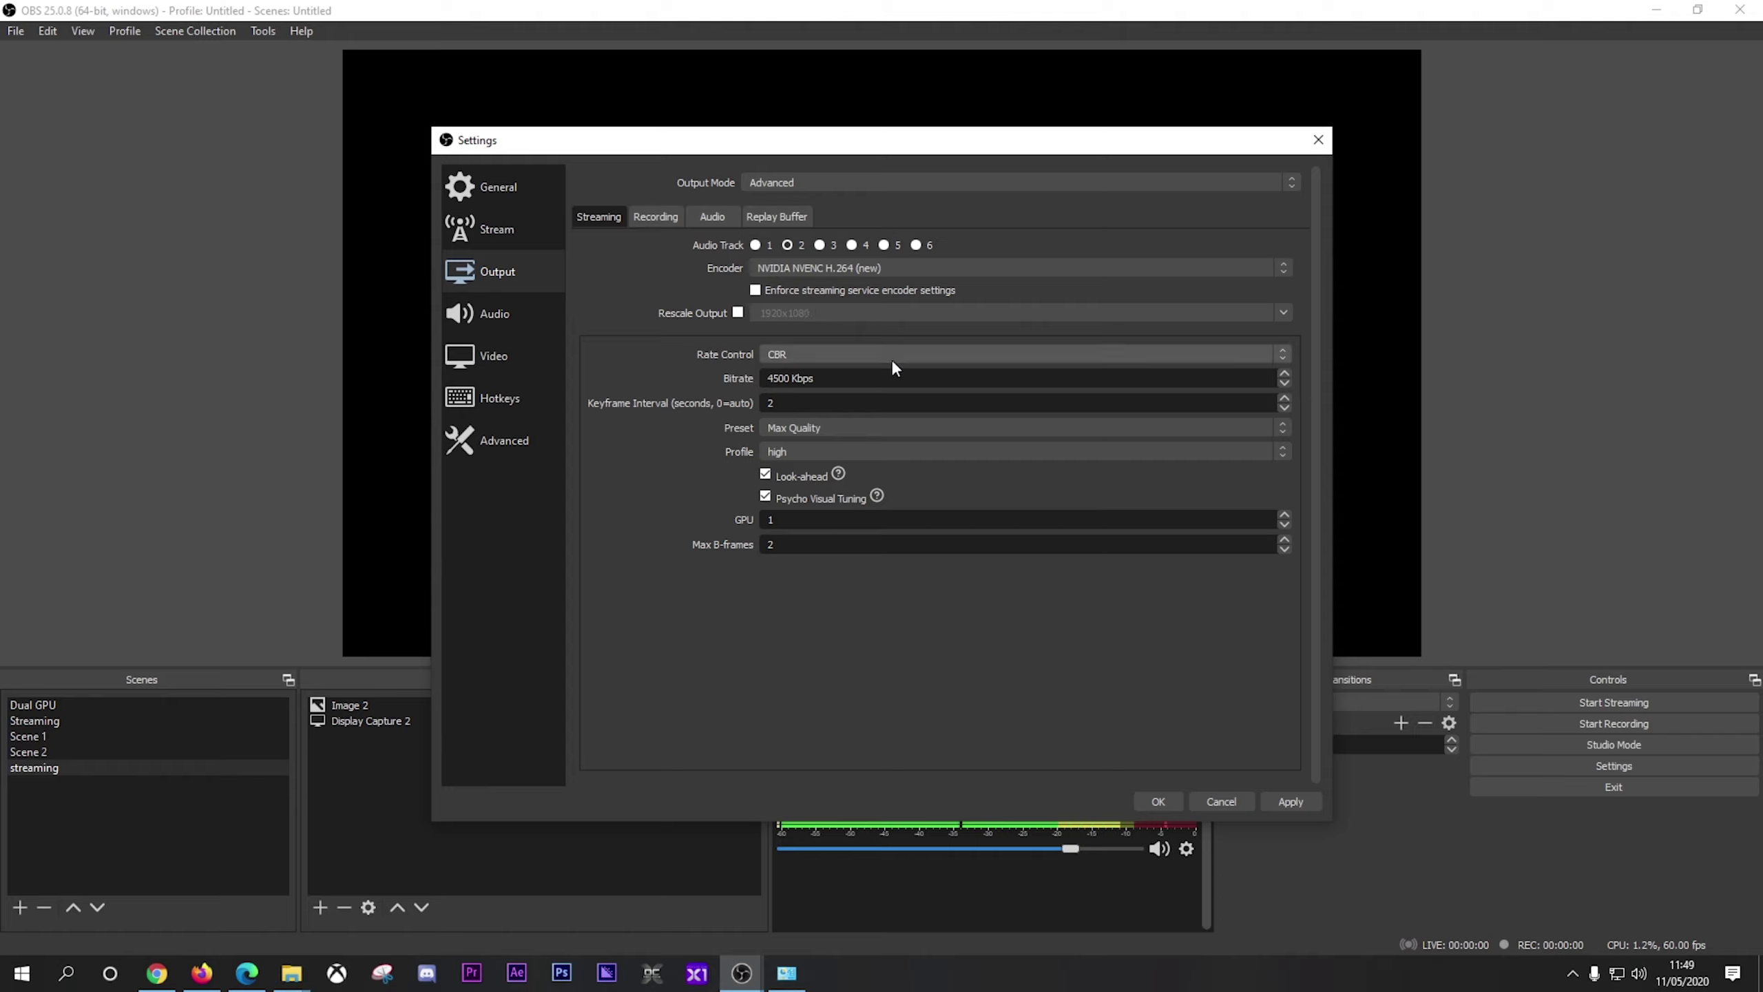
pyautogui.click(890, 357)
pyautogui.click(866, 381)
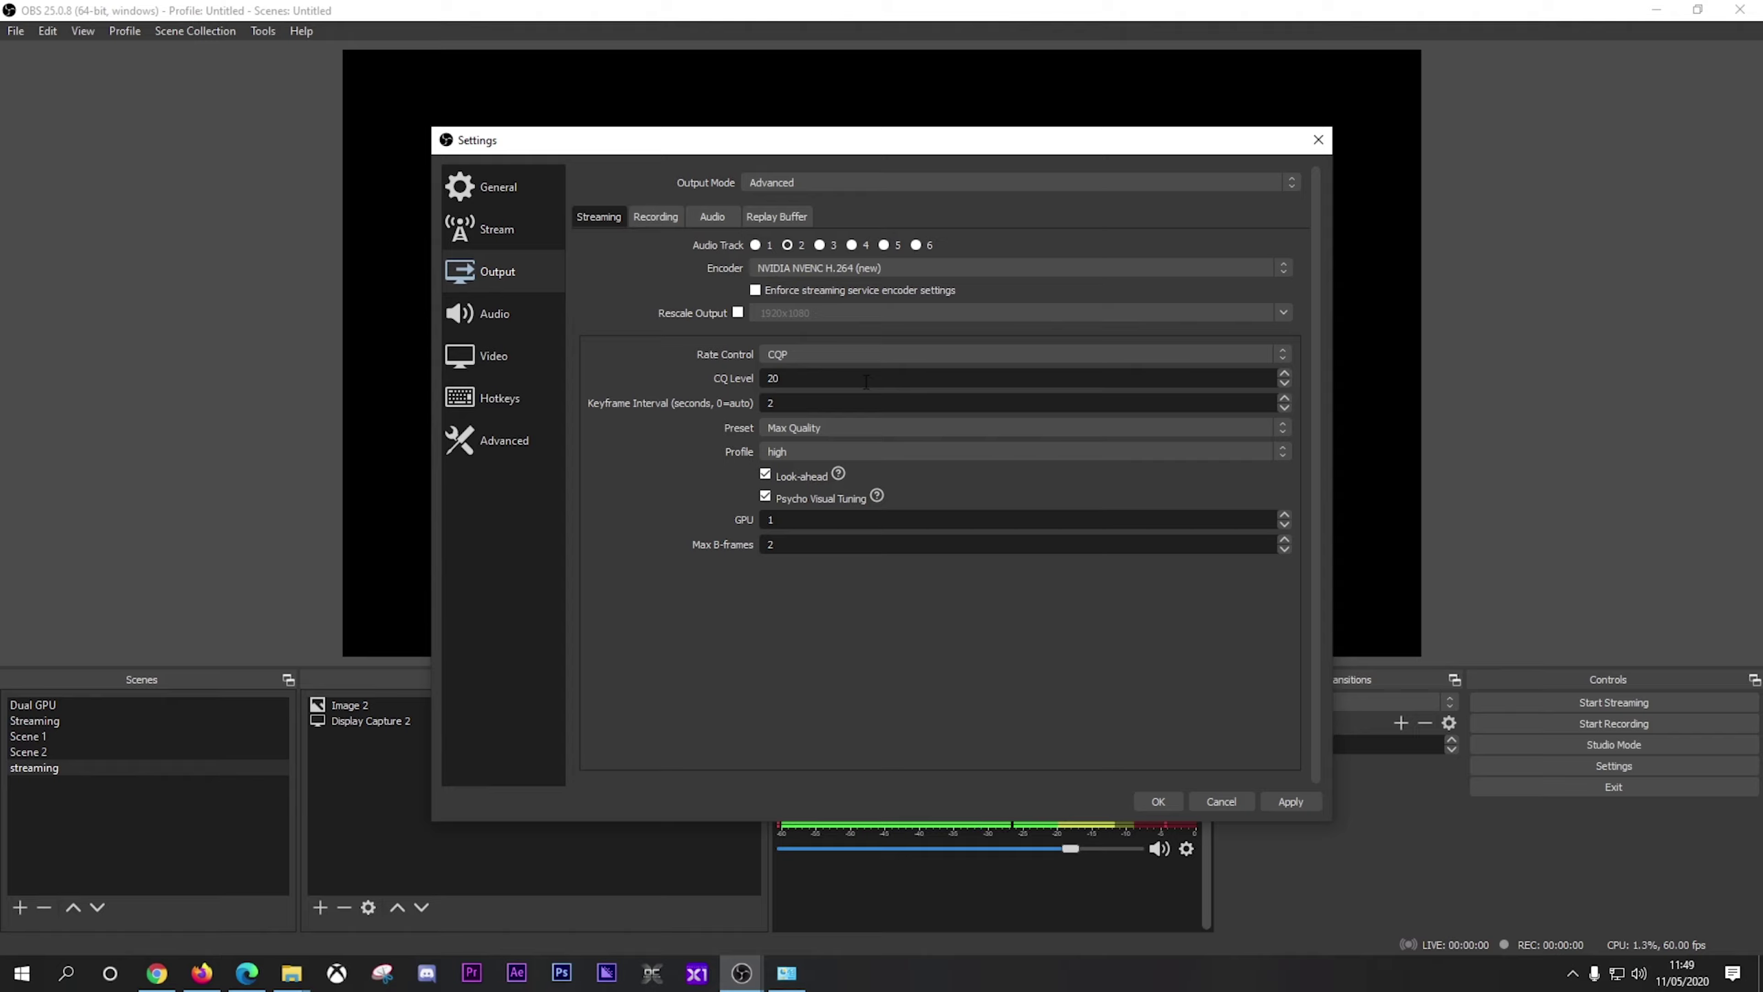
pyautogui.moveTo(840, 386); pyautogui.dragTo(744, 375)
pyautogui.write('15')
pyautogui.press('BackSpace')
pyautogui.press('BackSpace')
pyautogui.write('20')
# Try VBR at 40000, then return rate control to CBR with a 4500 Kbps bitrate.
pyautogui.click(945, 351)
pyautogui.click(877, 394)
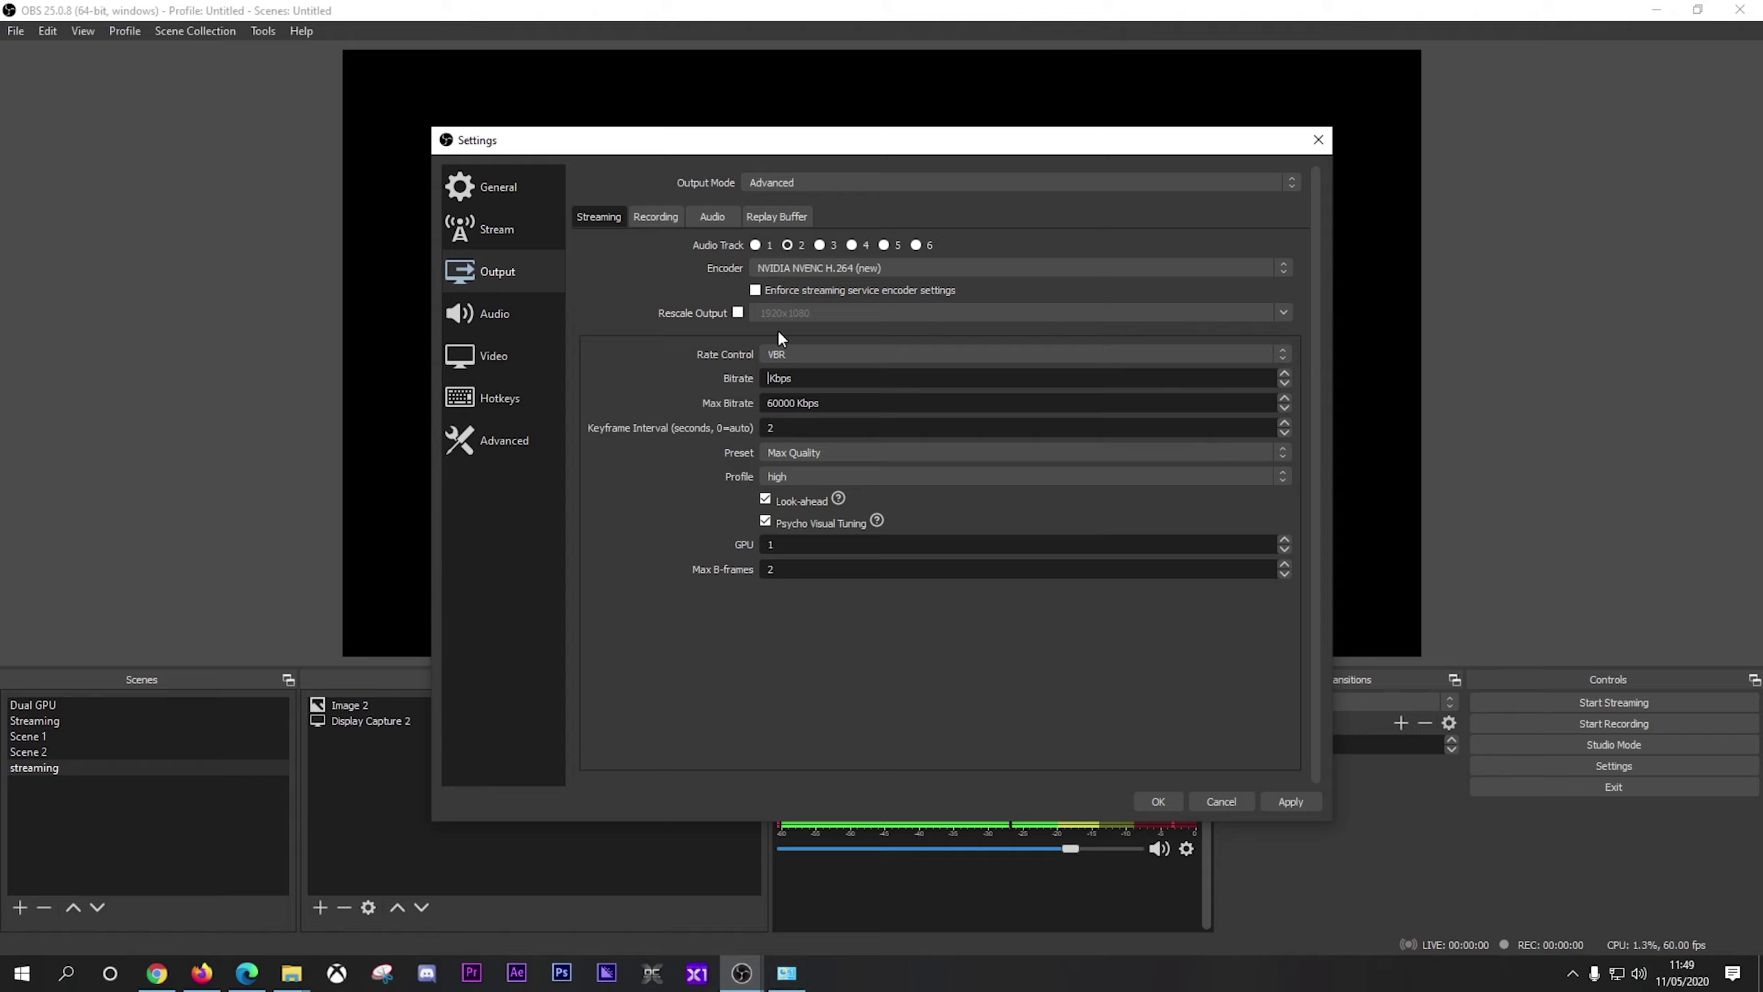
pyautogui.write('40000')
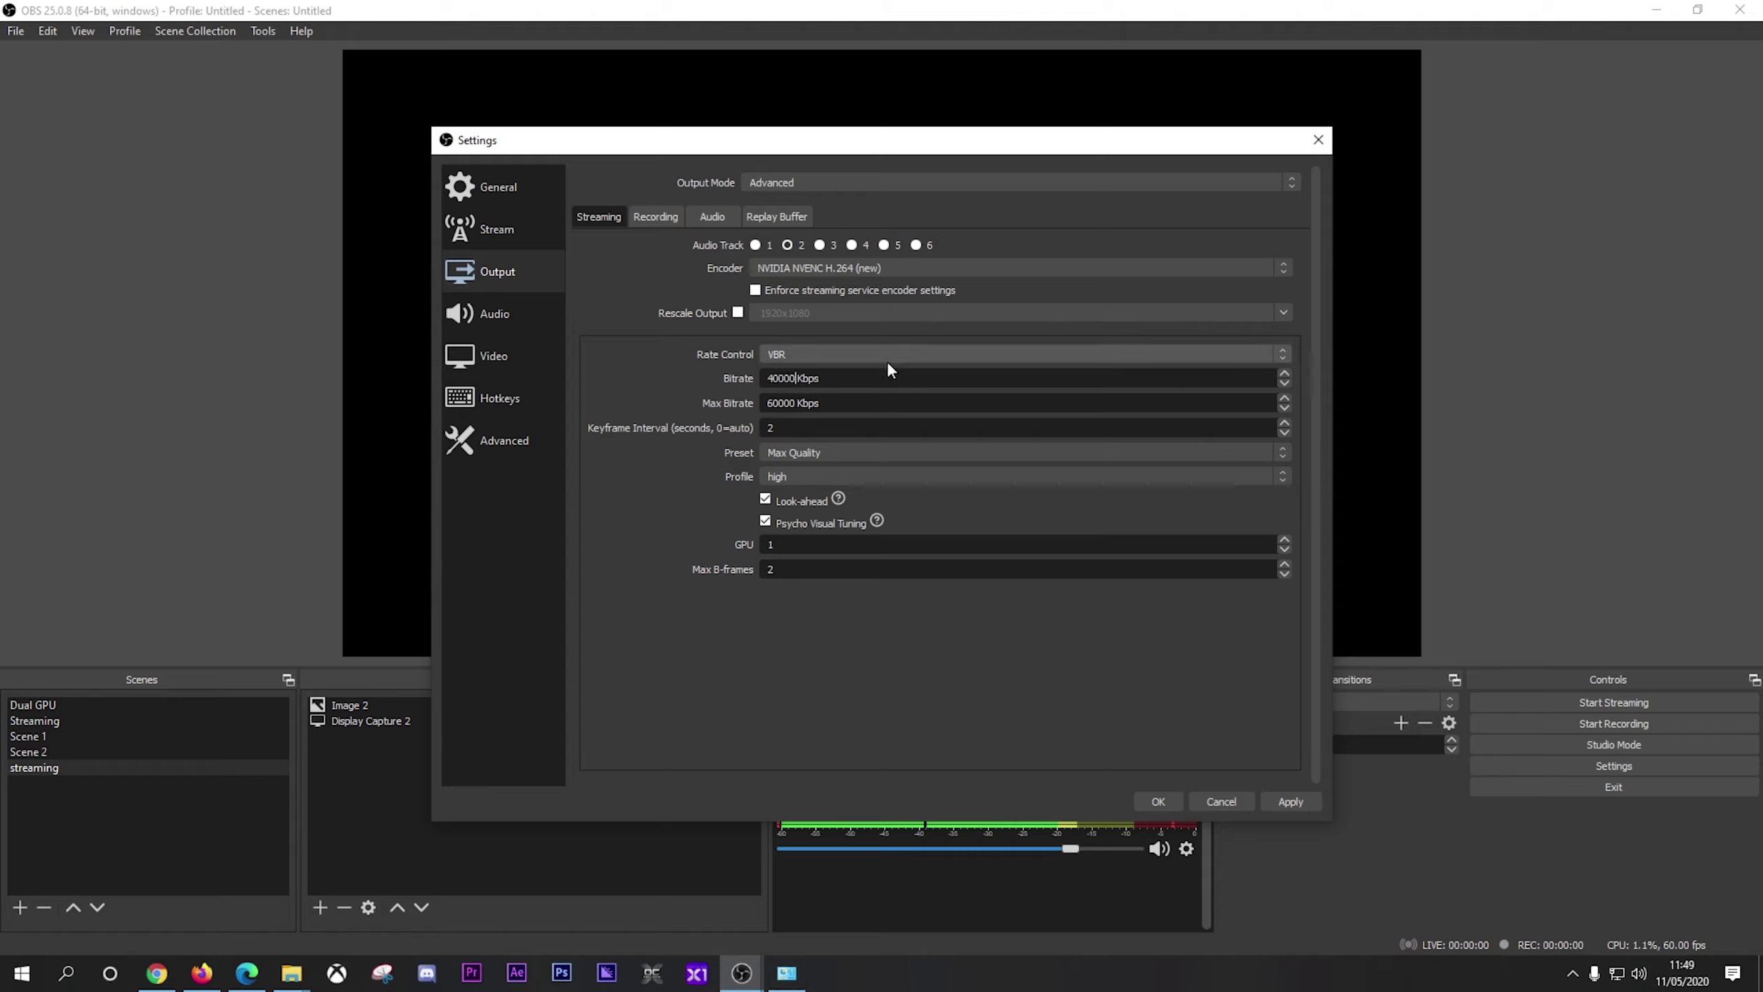
pyautogui.click(909, 353)
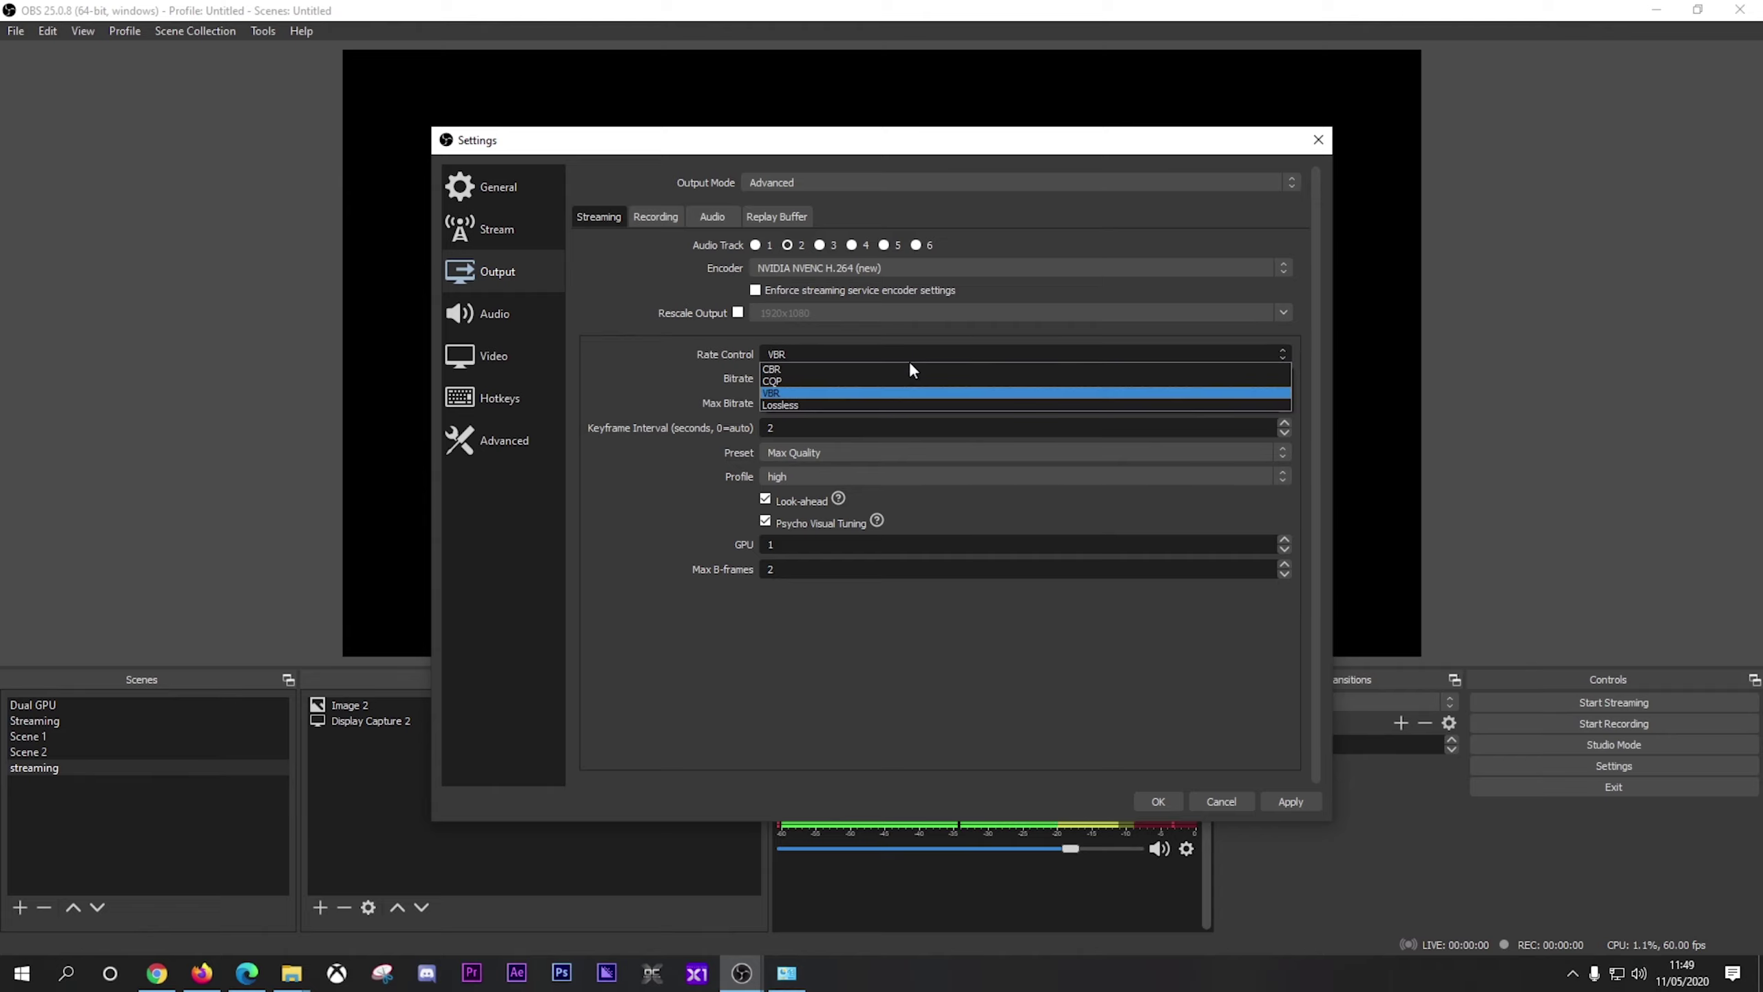
pyautogui.click(912, 368)
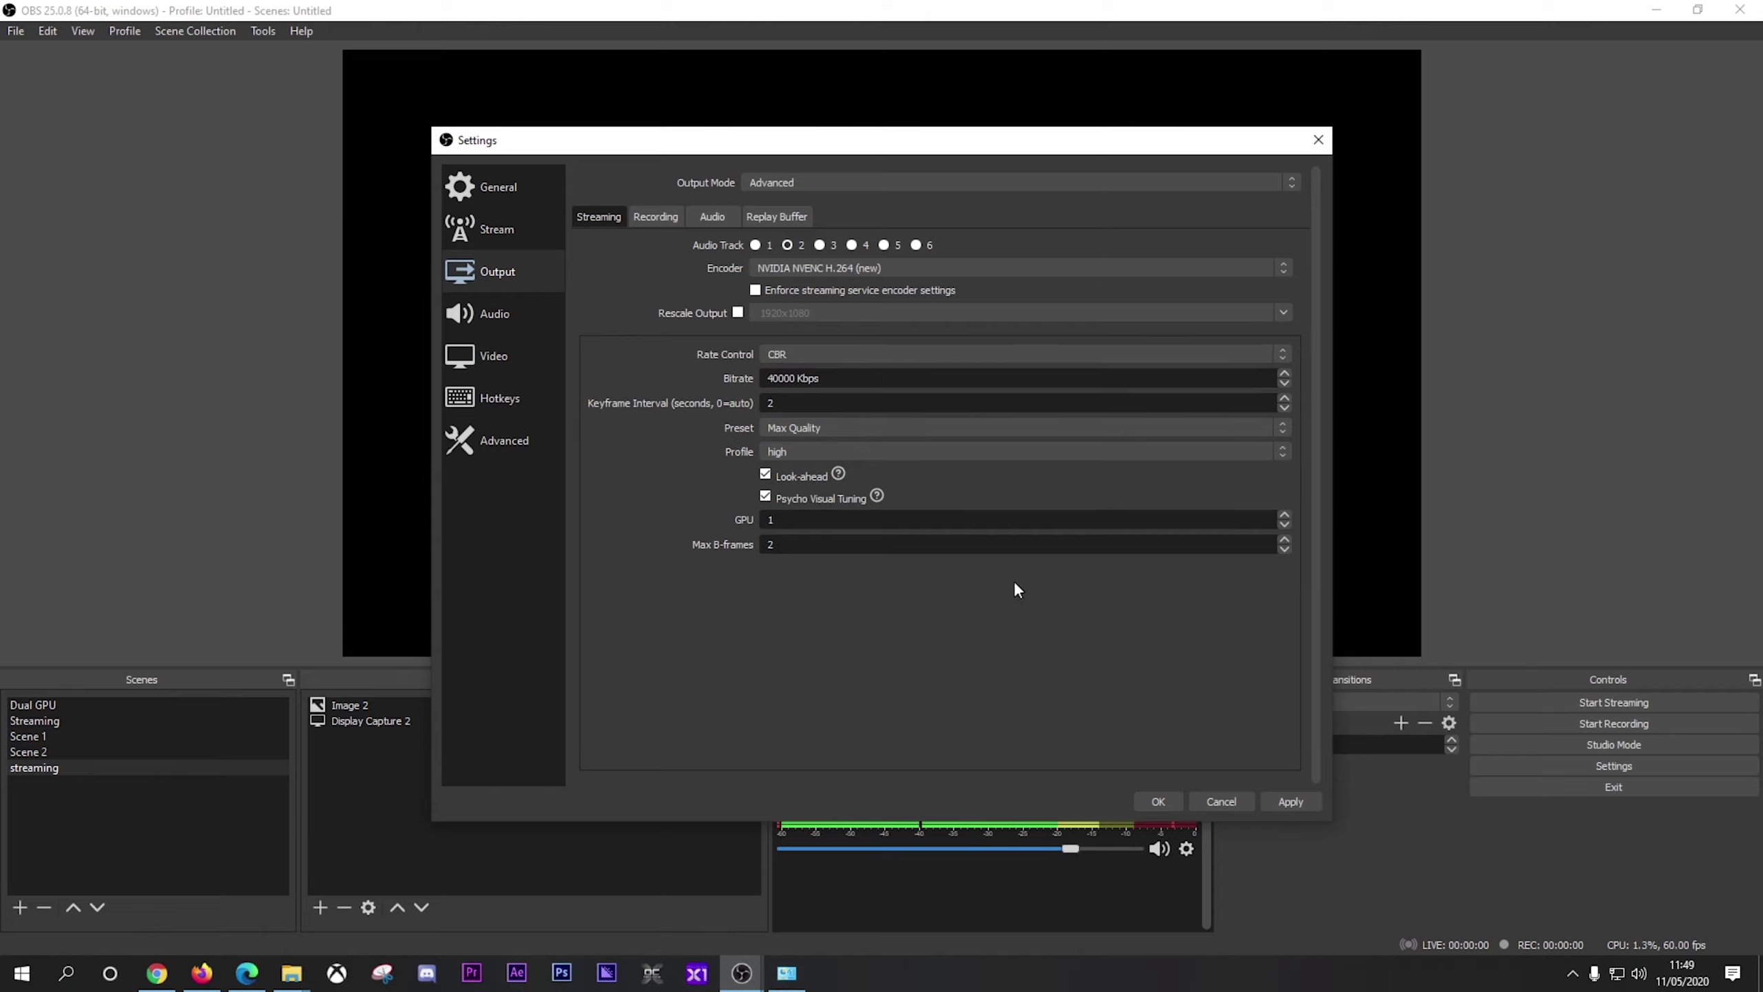
pyautogui.press('Tab')
pyautogui.write('4500')
pyautogui.click(839, 425)
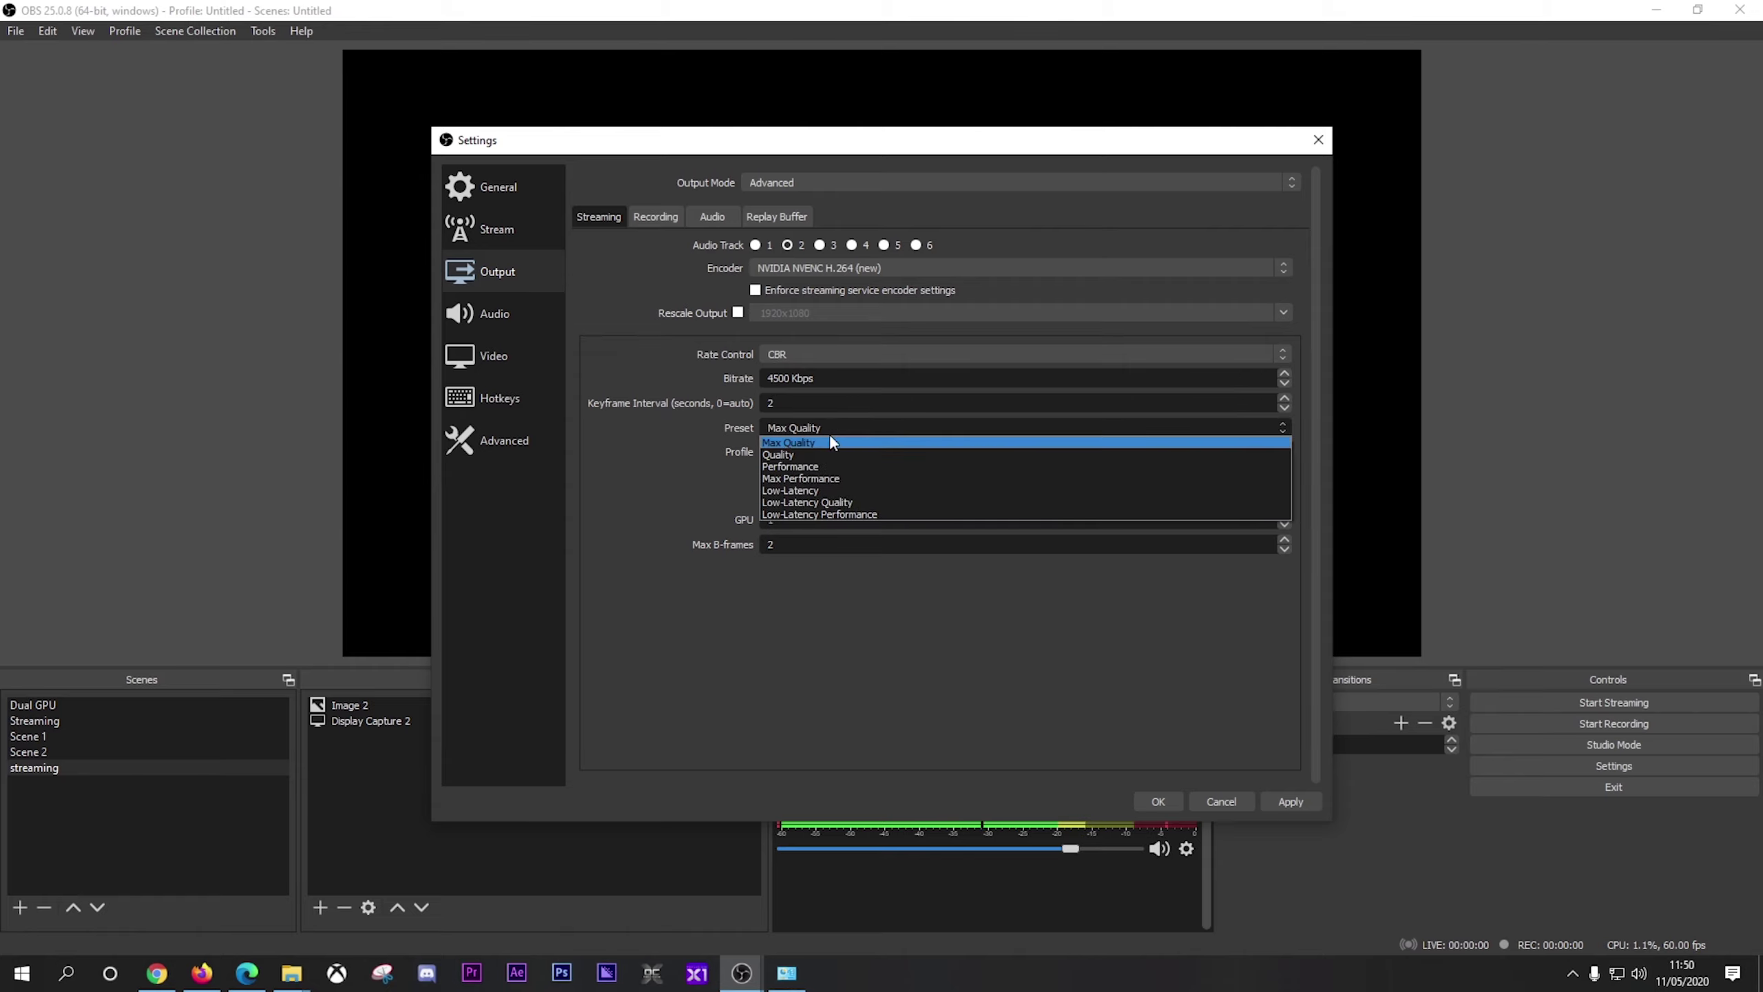
pyautogui.click(874, 444)
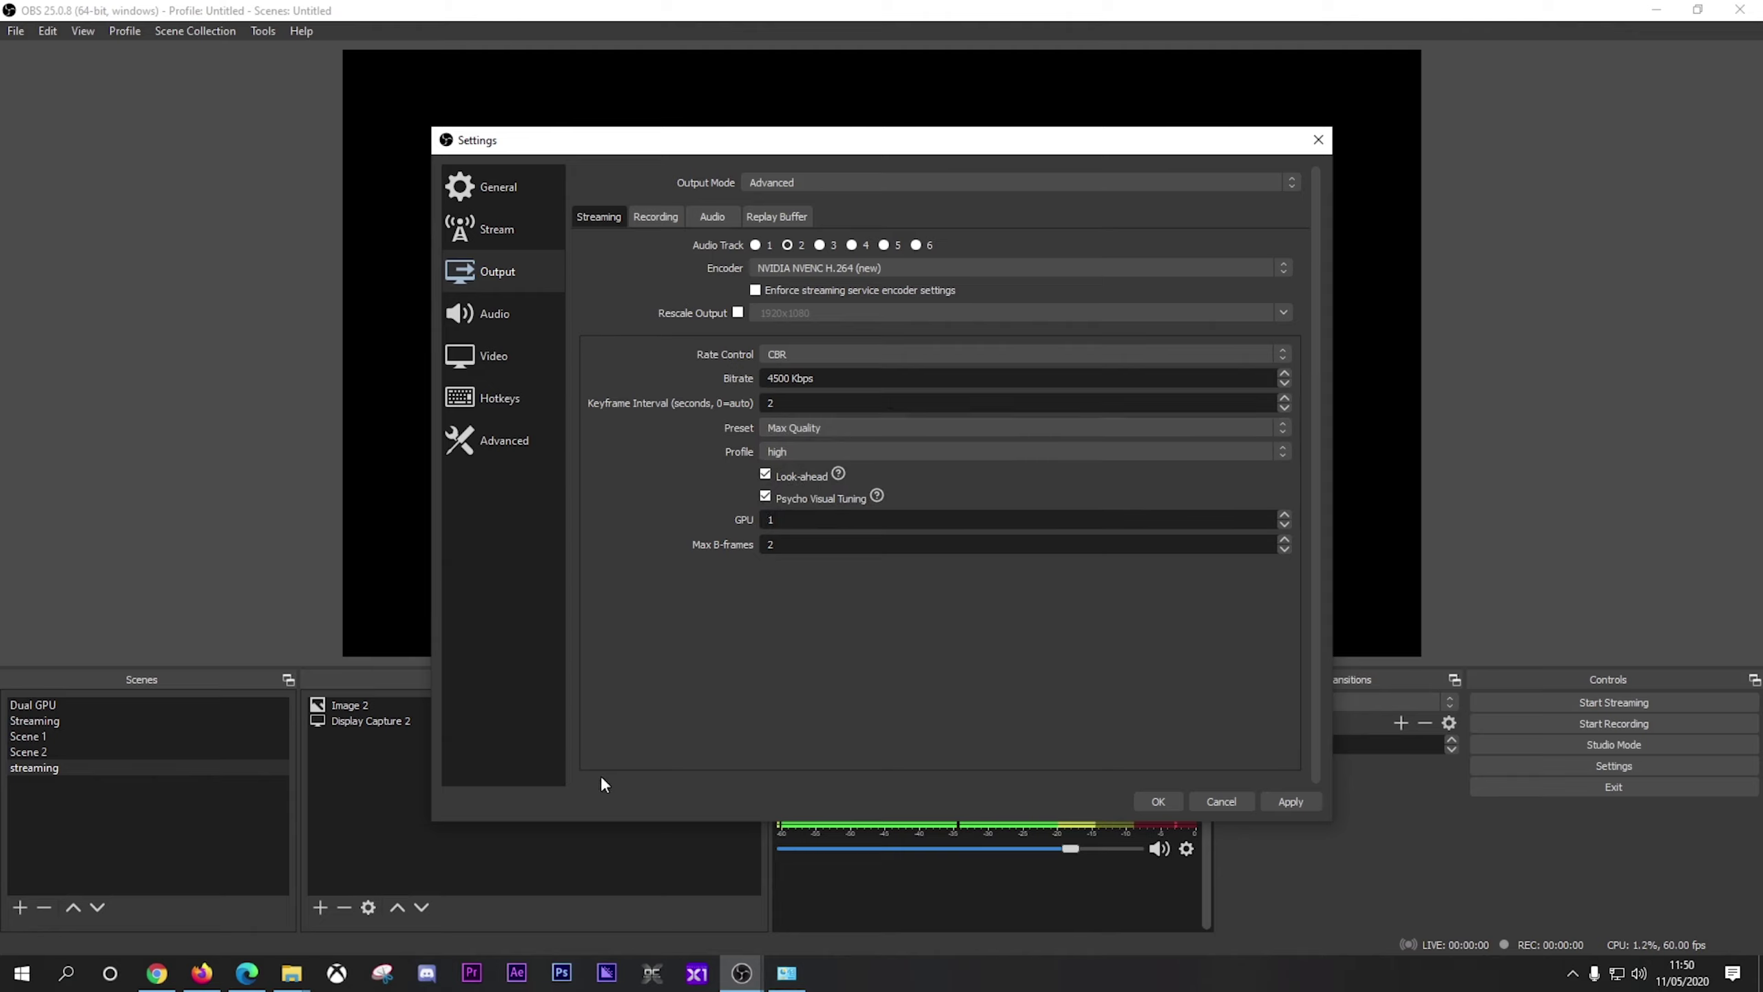
pyautogui.click(776, 424)
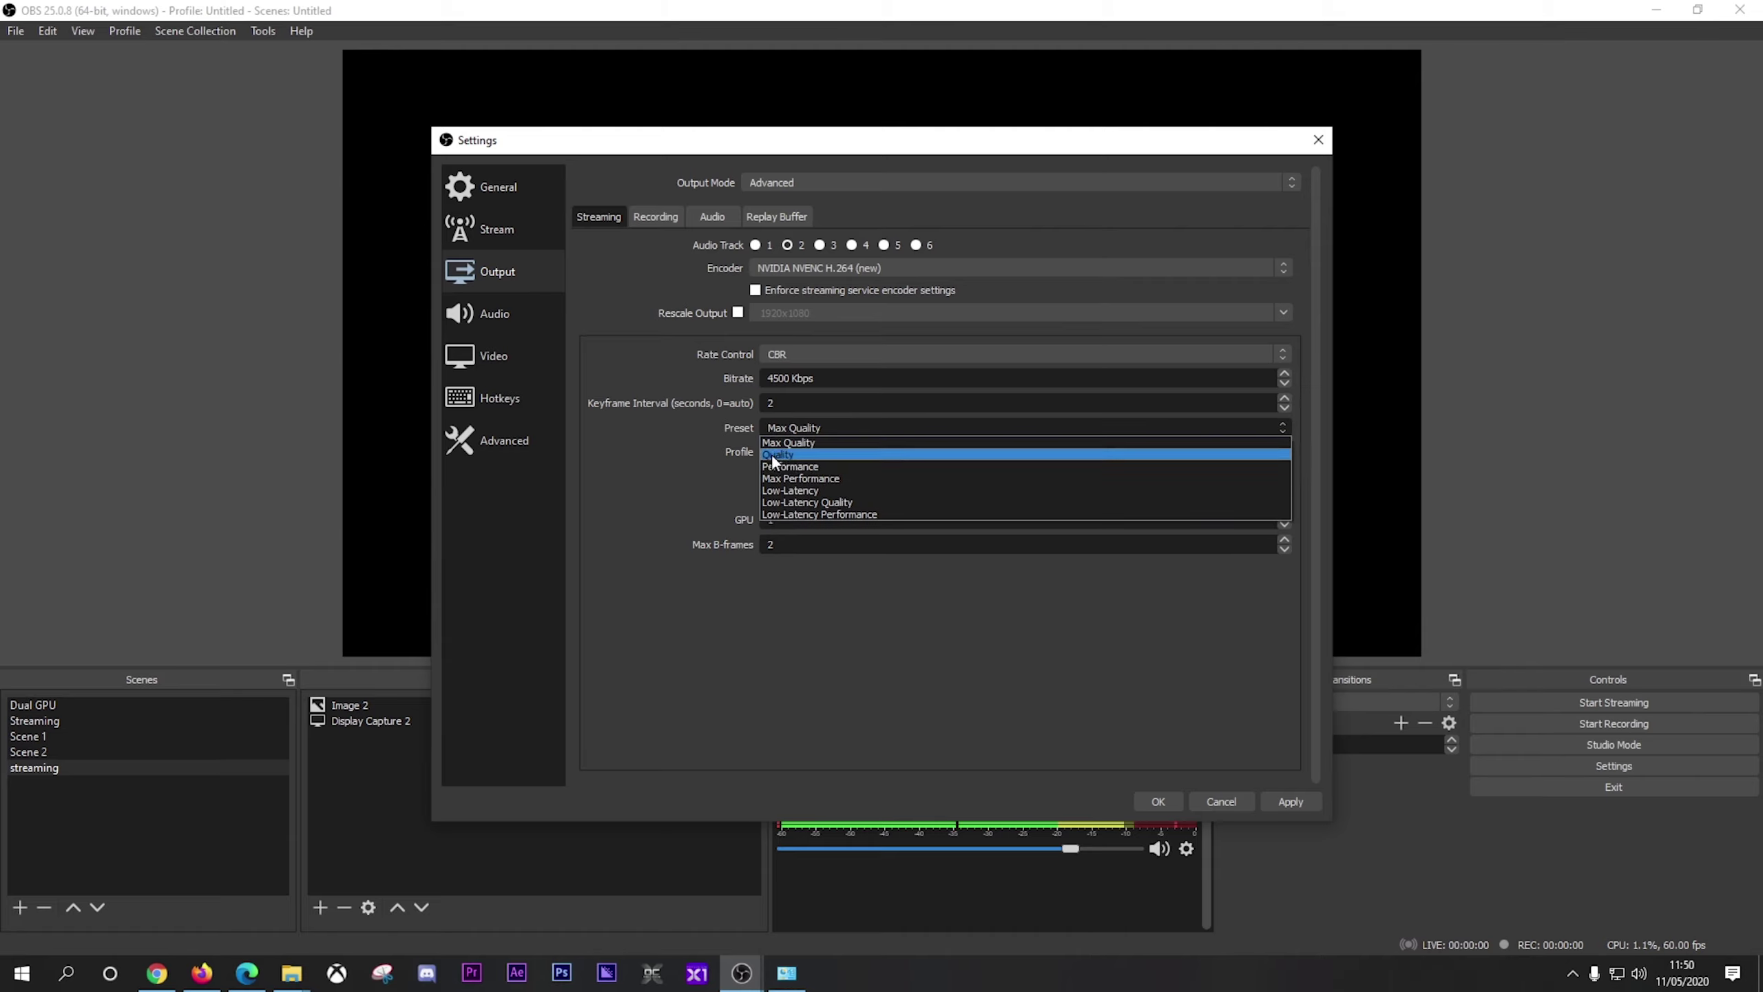
pyautogui.click(683, 465)
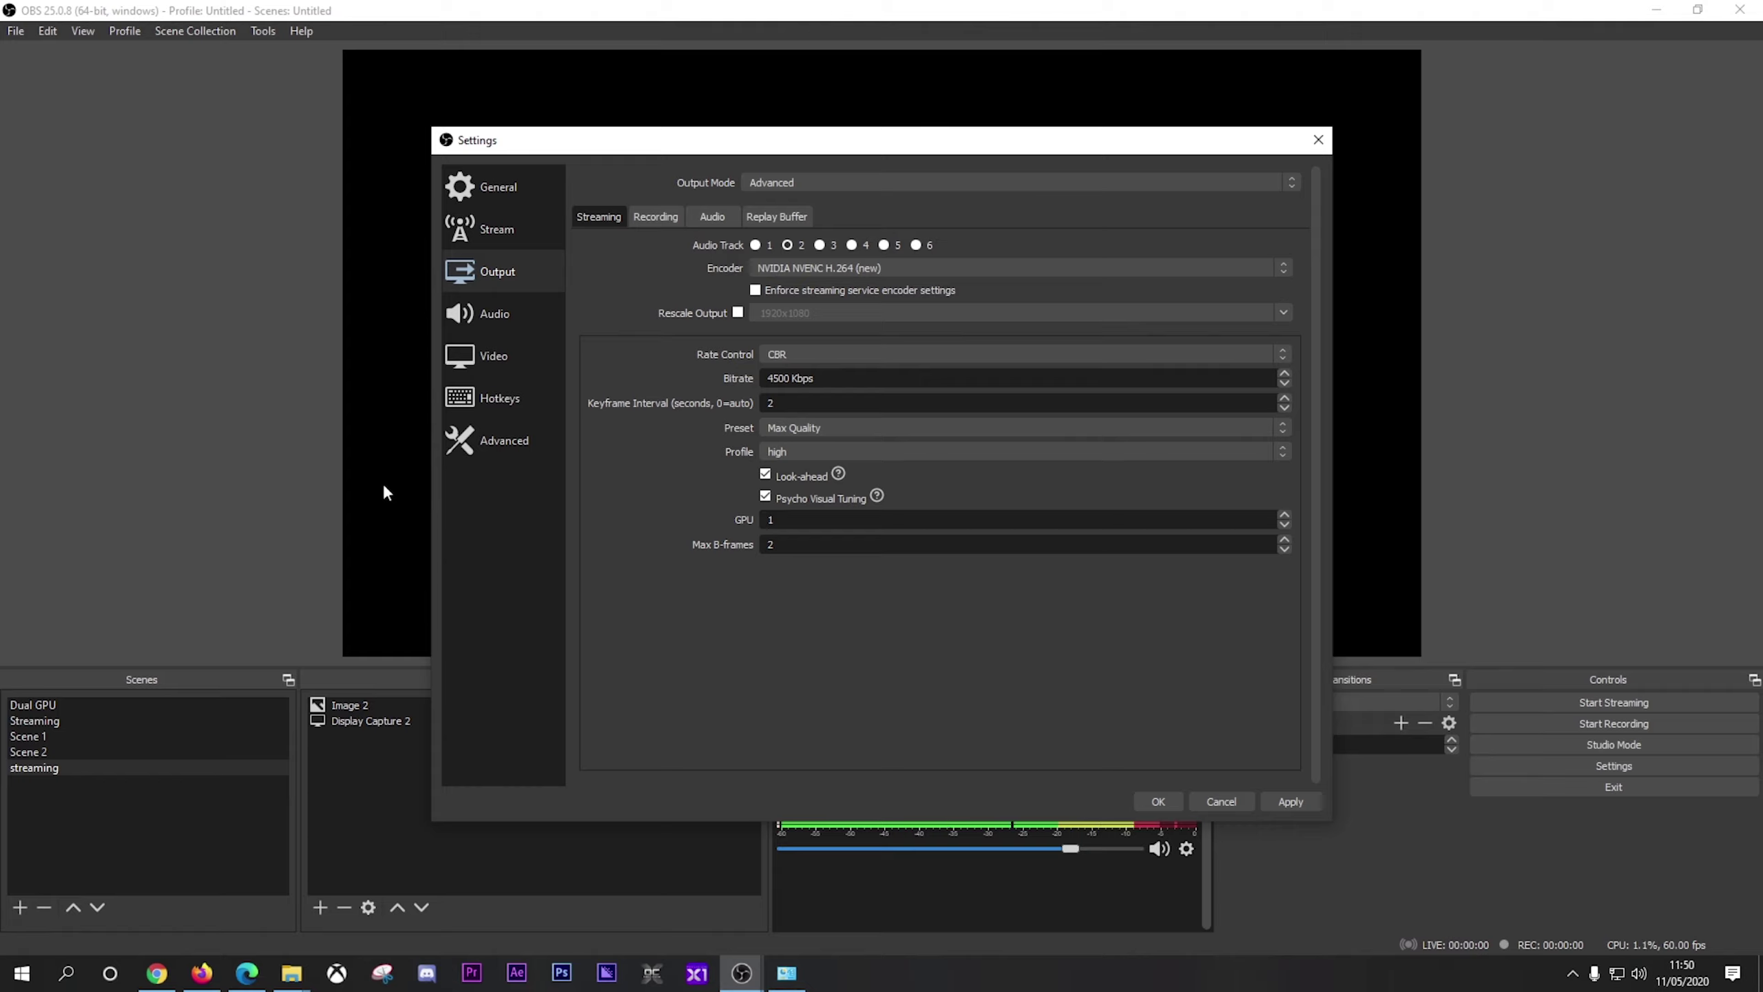
pyautogui.click(894, 446)
pyautogui.click(832, 461)
pyautogui.click(788, 519)
pyautogui.press('BackSpace')
pyautogui.write('0')
pyautogui.press('BackSpace')
pyautogui.write('1')
# Apply the streaming settings and keep Standard as the recording type.
pyautogui.click(1293, 802)
pyautogui.click(655, 216)
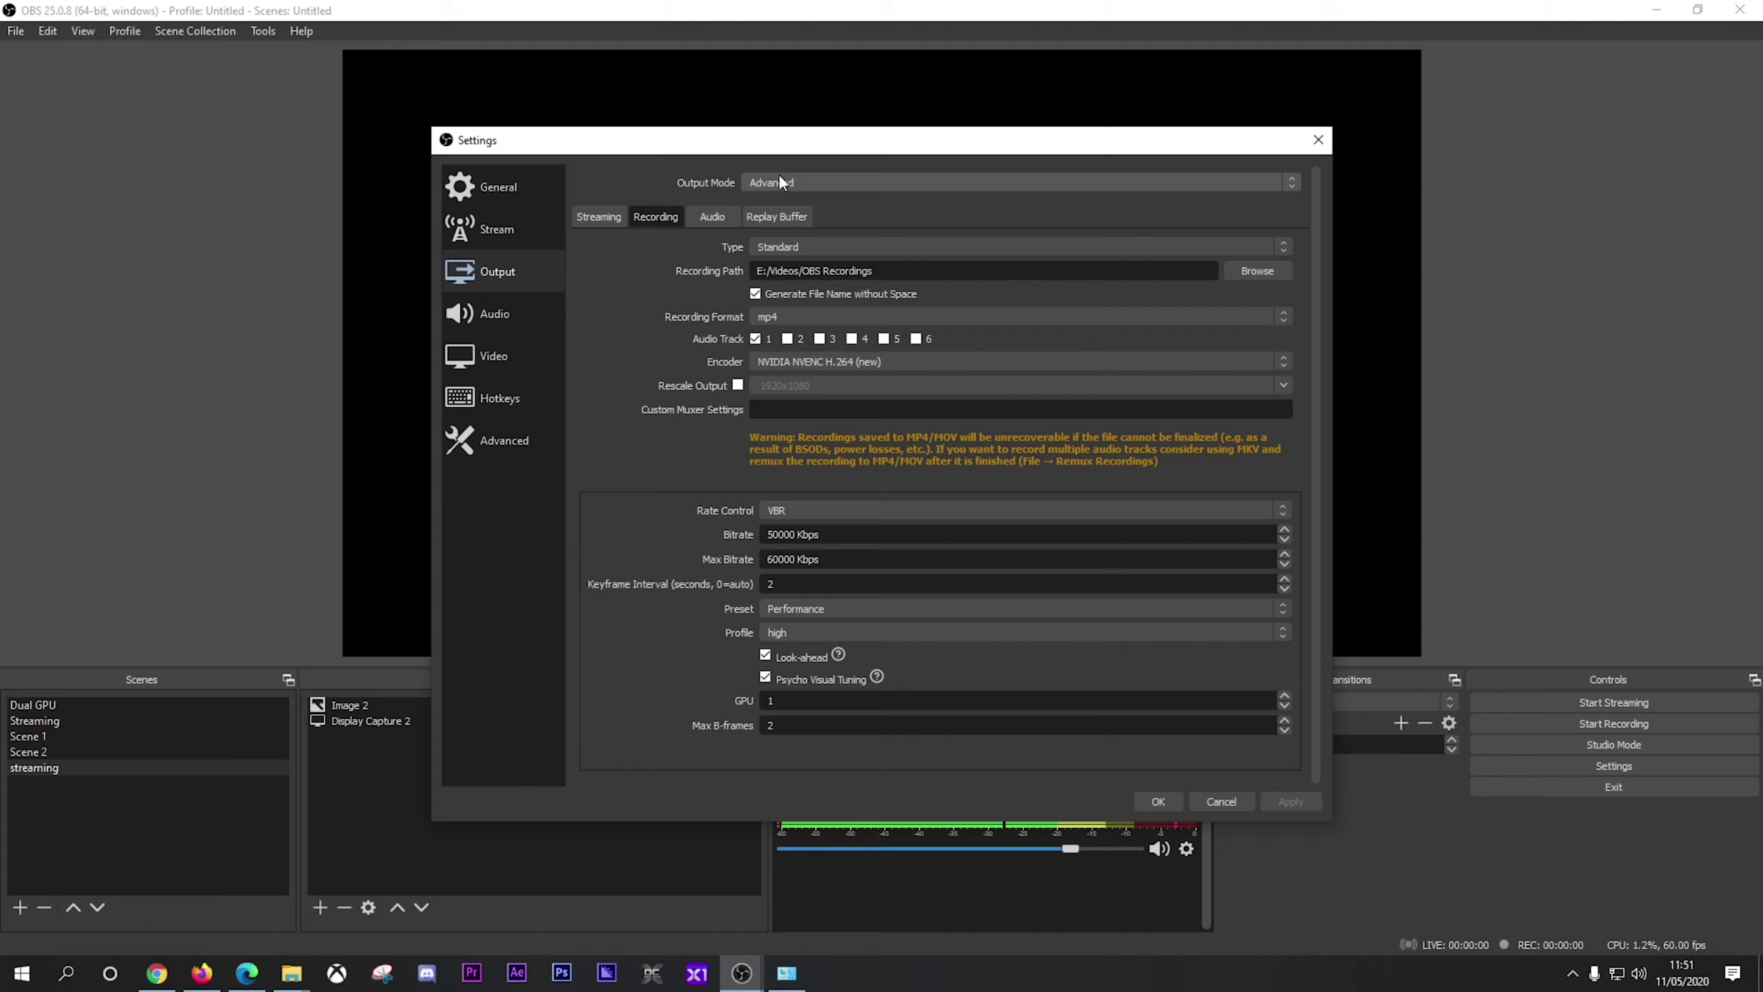
pyautogui.click(804, 243)
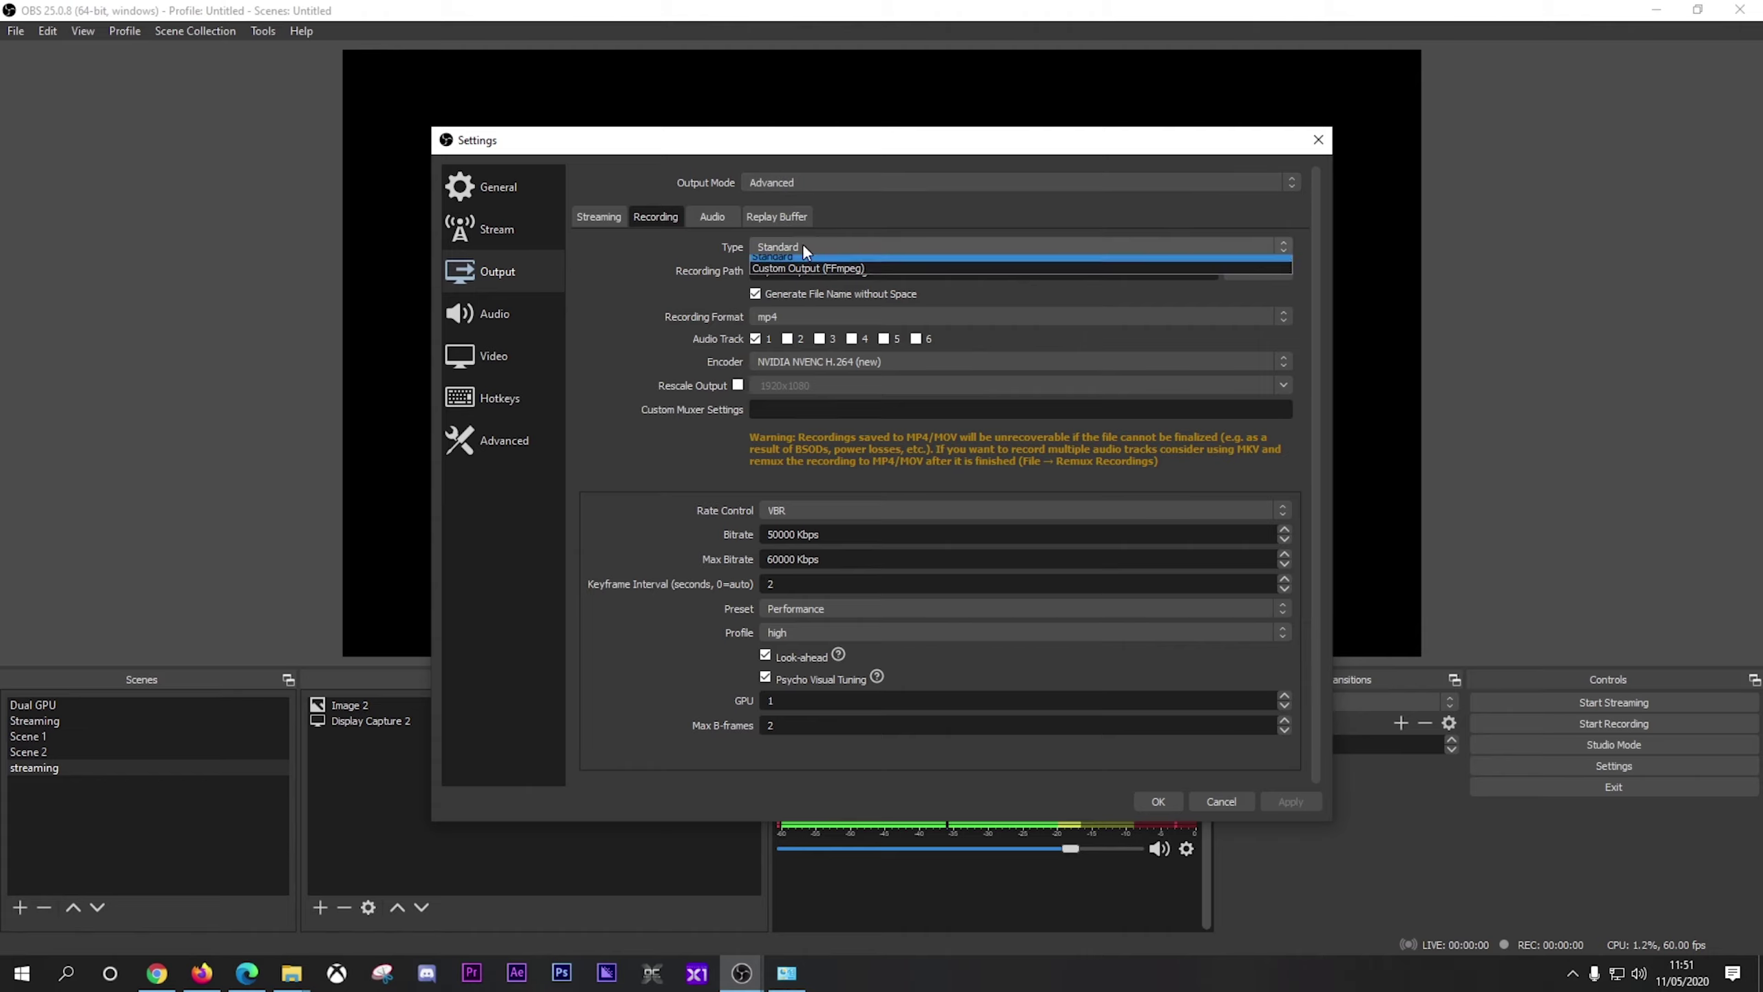
pyautogui.click(844, 222)
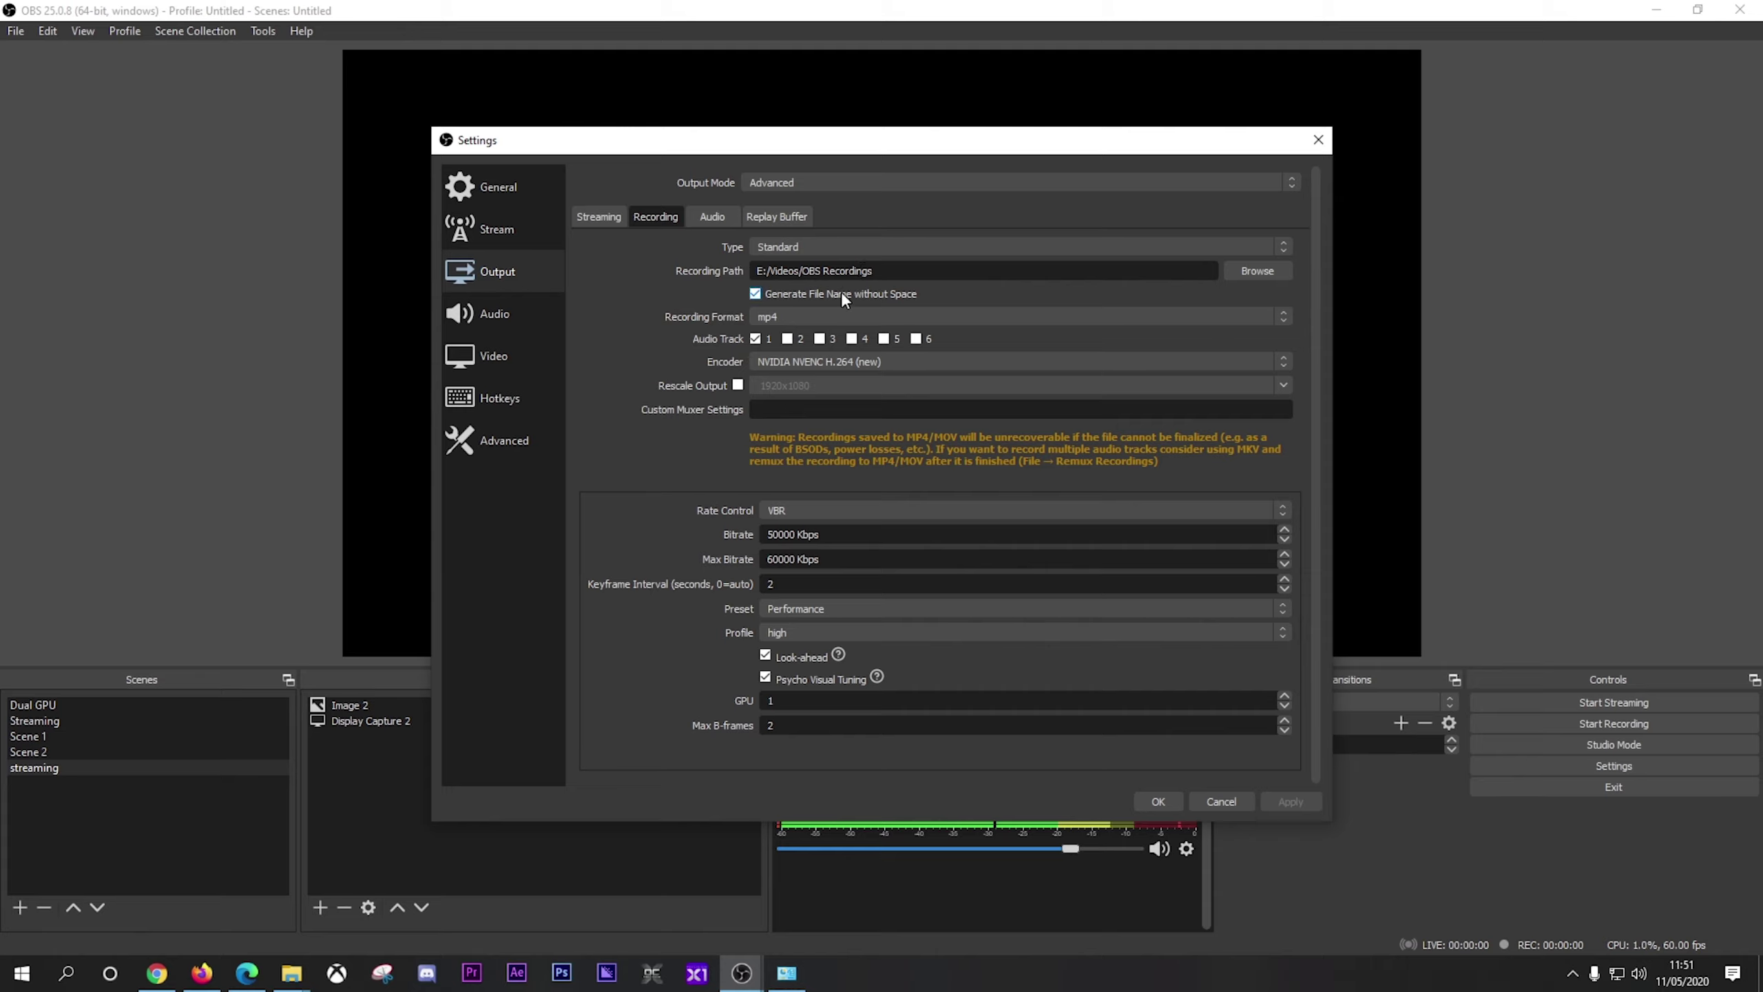
# Switch the recording format to flv, then set it back to mp4.
pyautogui.click(829, 311)
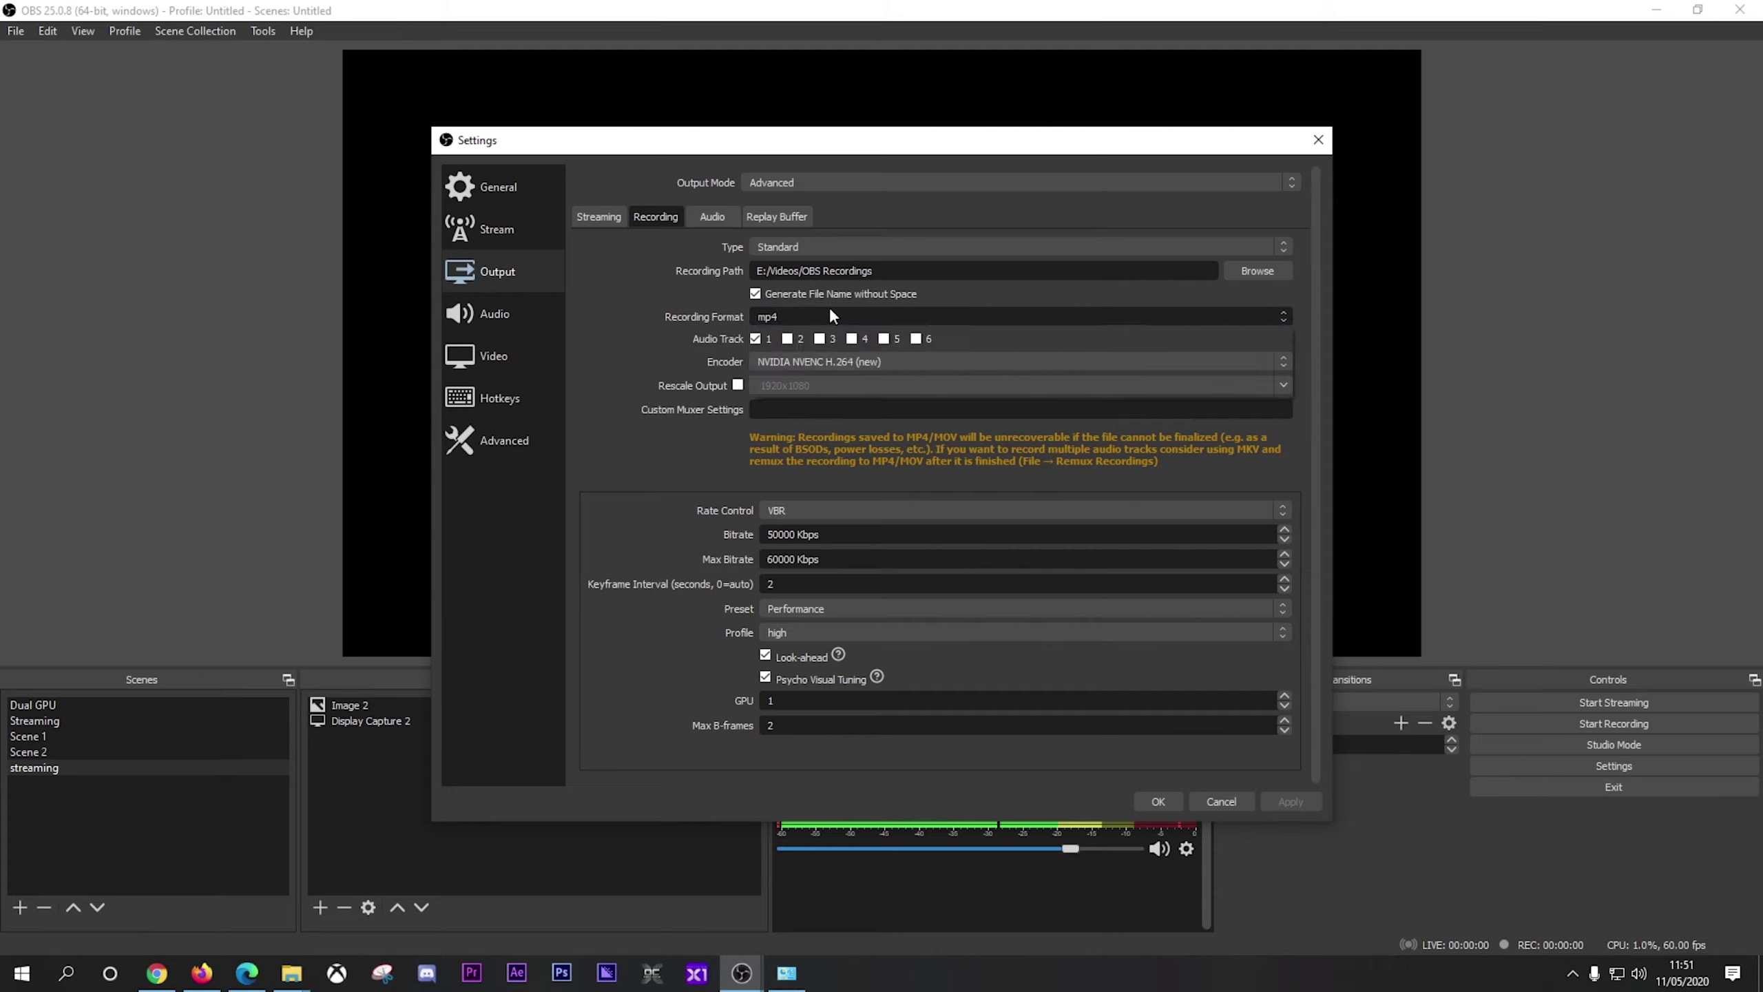
pyautogui.click(730, 310)
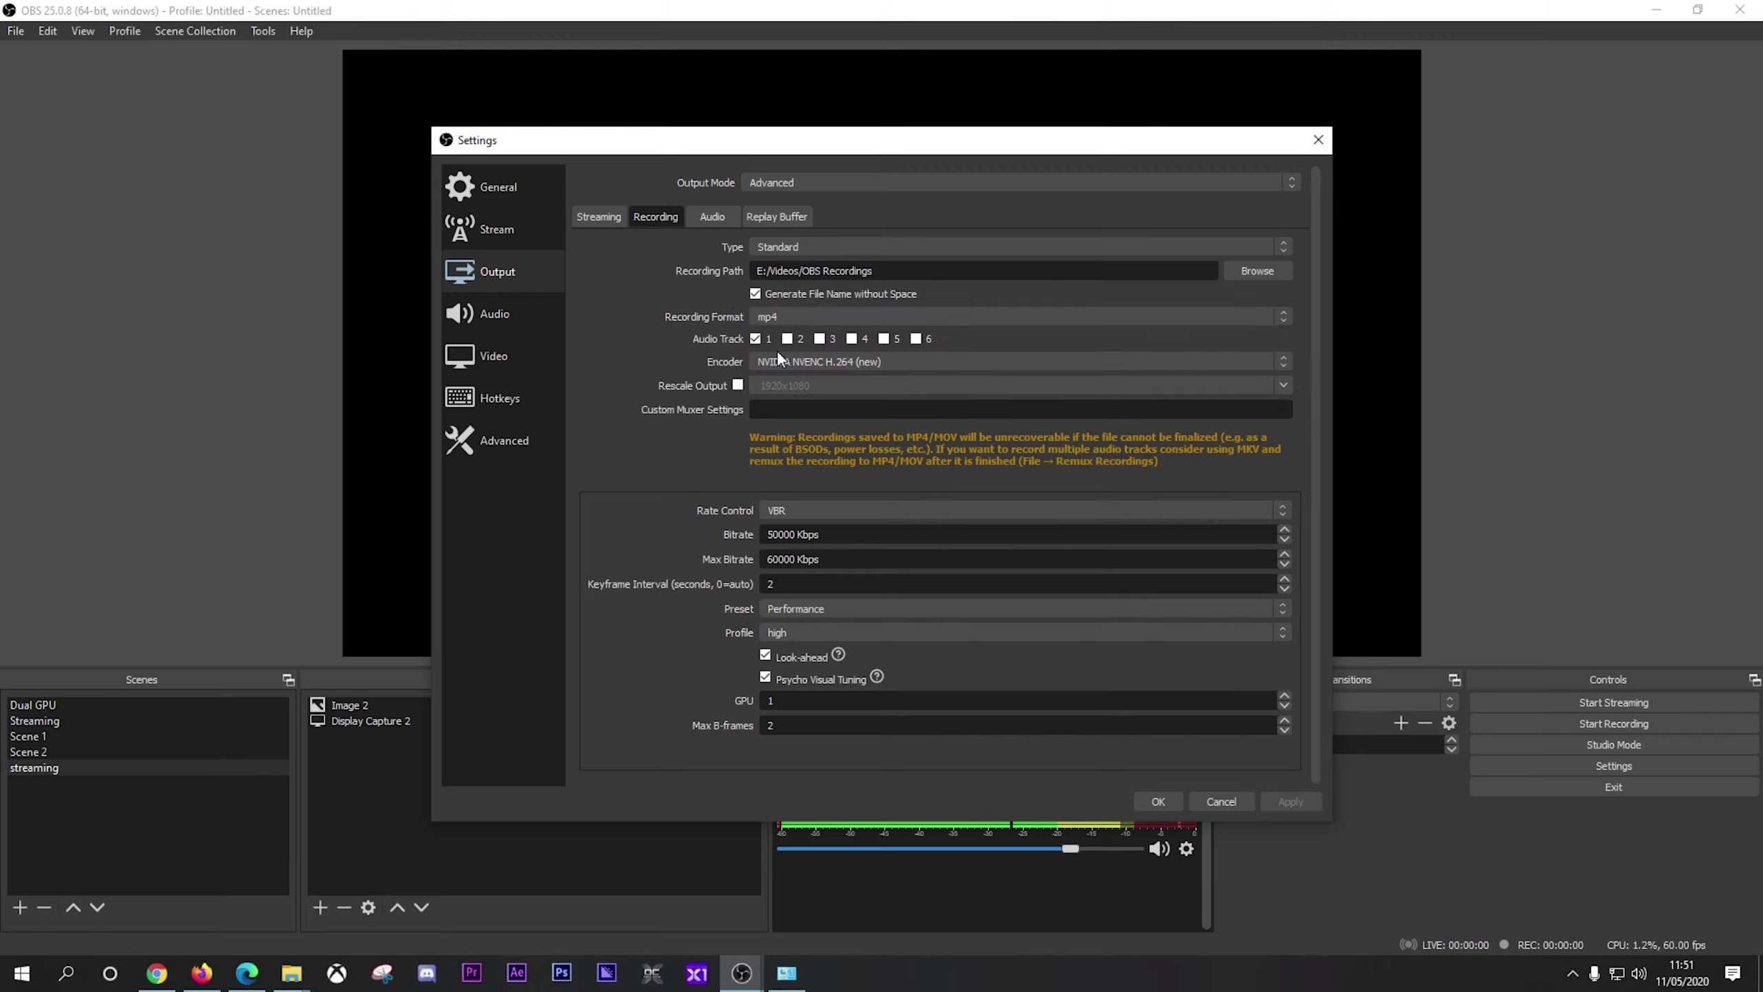
pyautogui.click(815, 314)
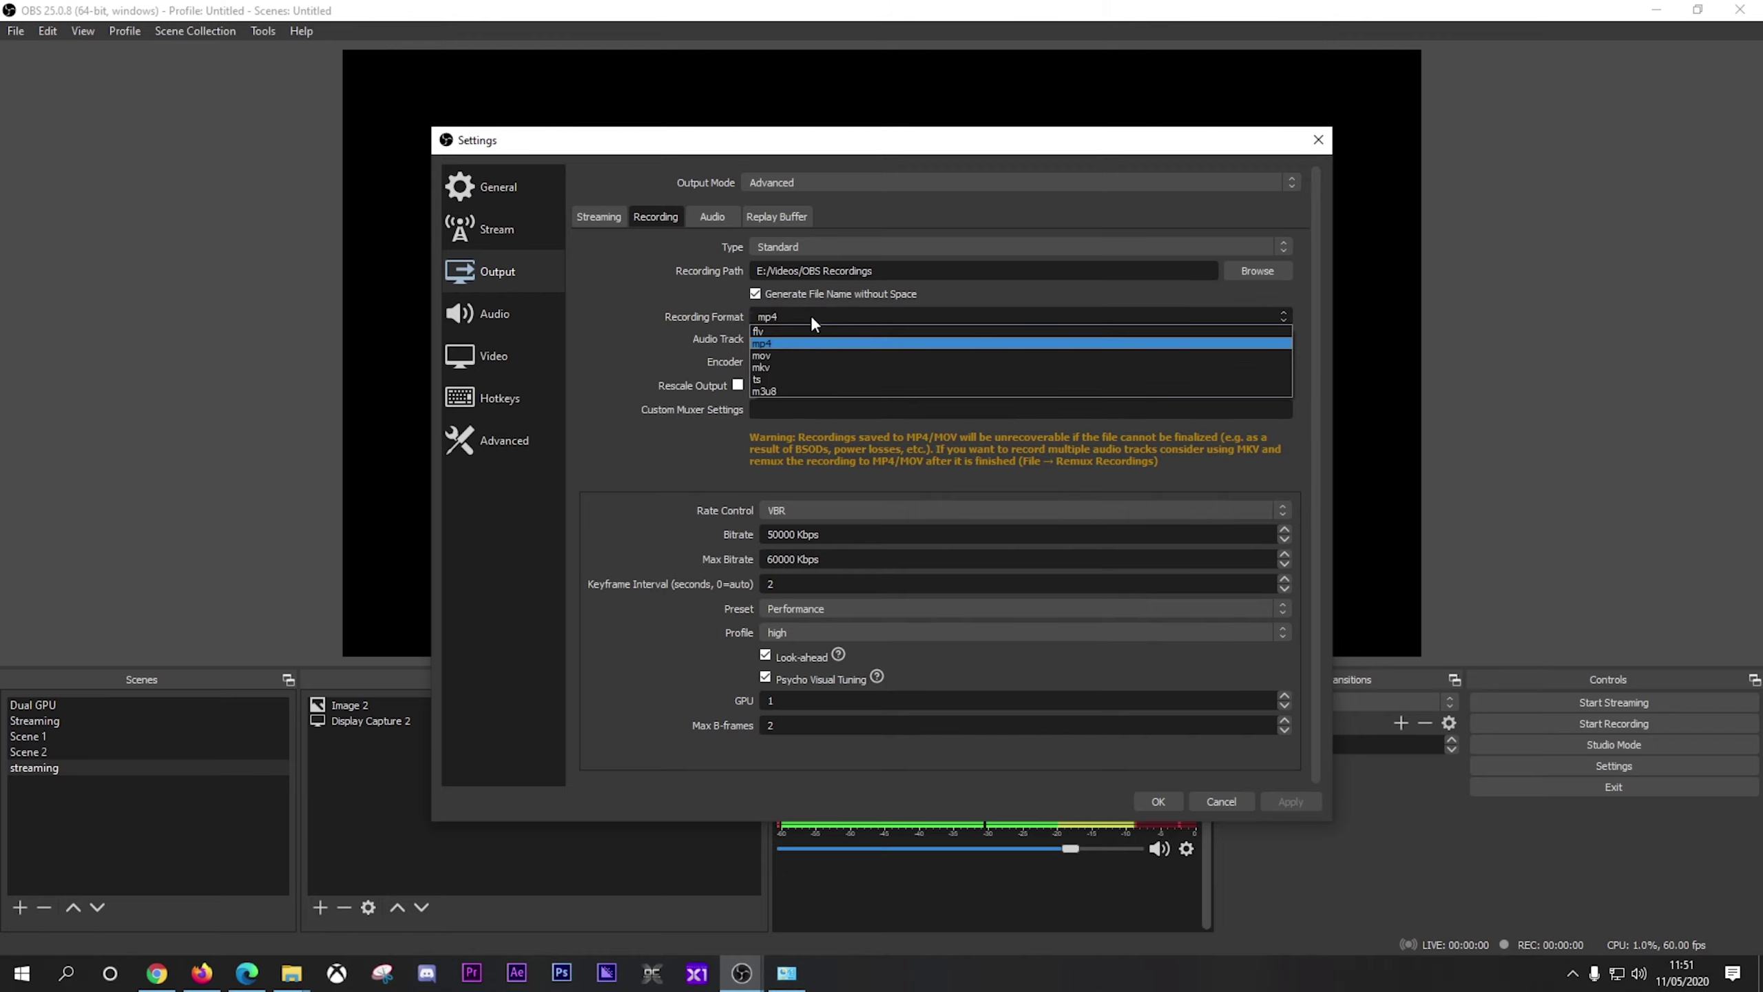
pyautogui.click(807, 329)
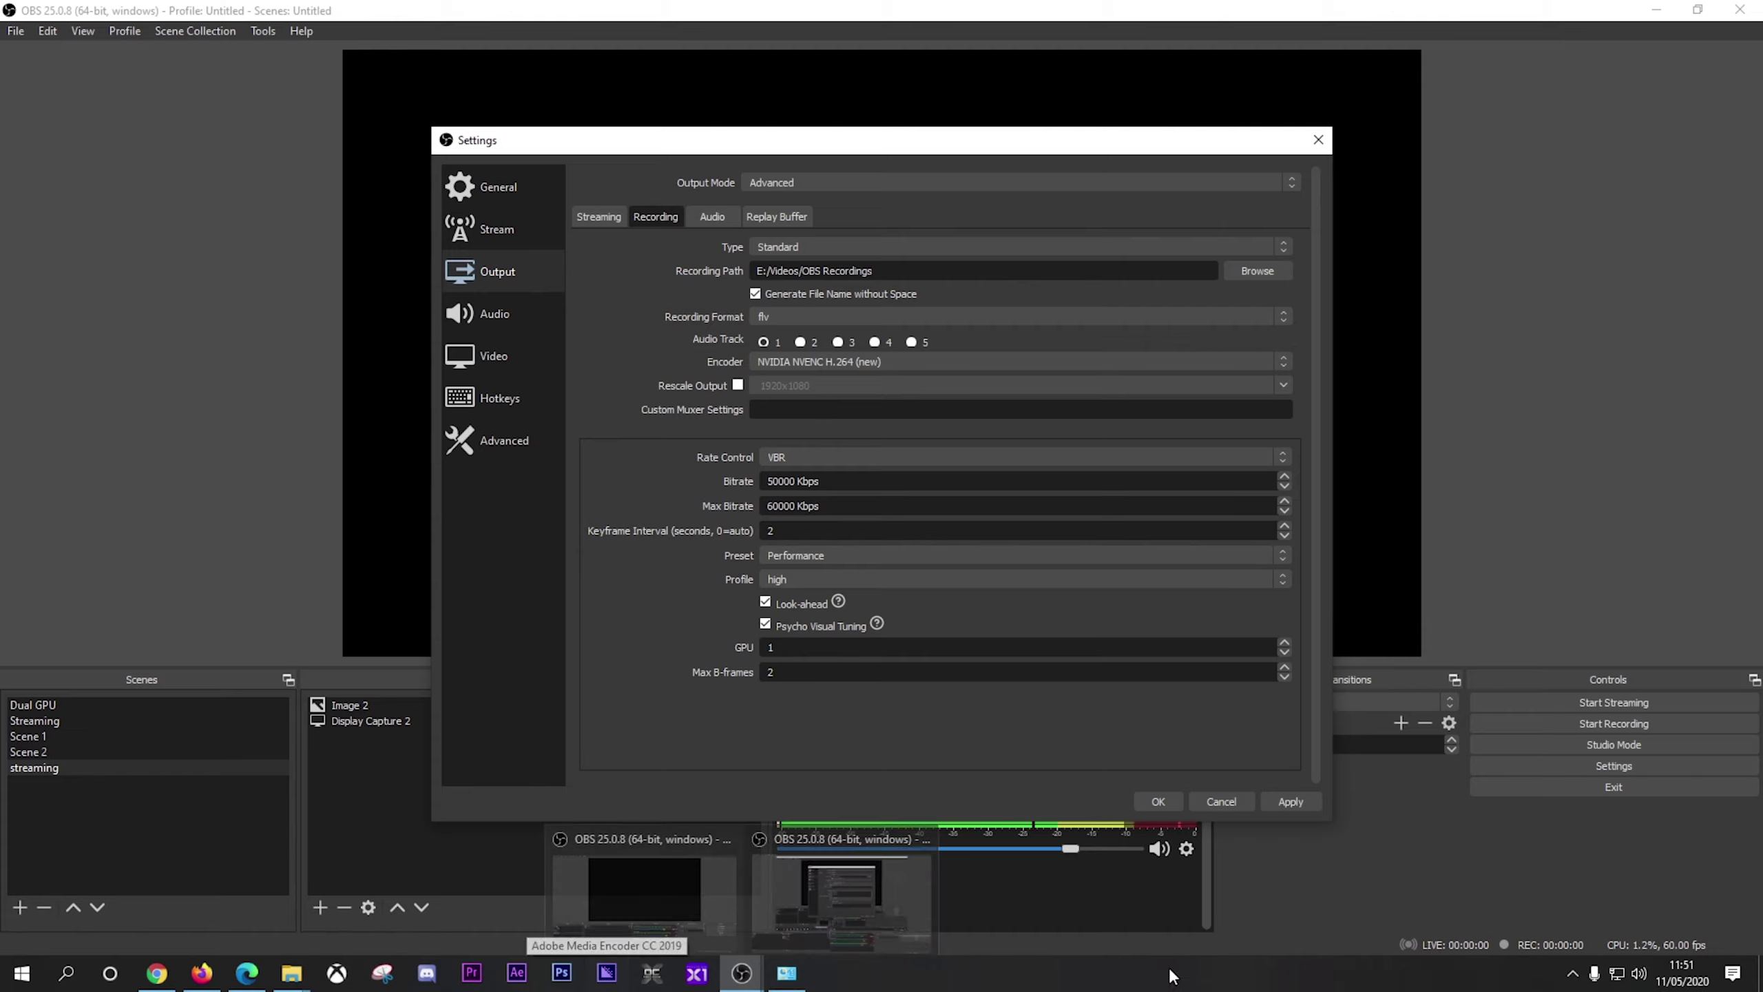
pyautogui.click(1078, 314)
pyautogui.click(961, 343)
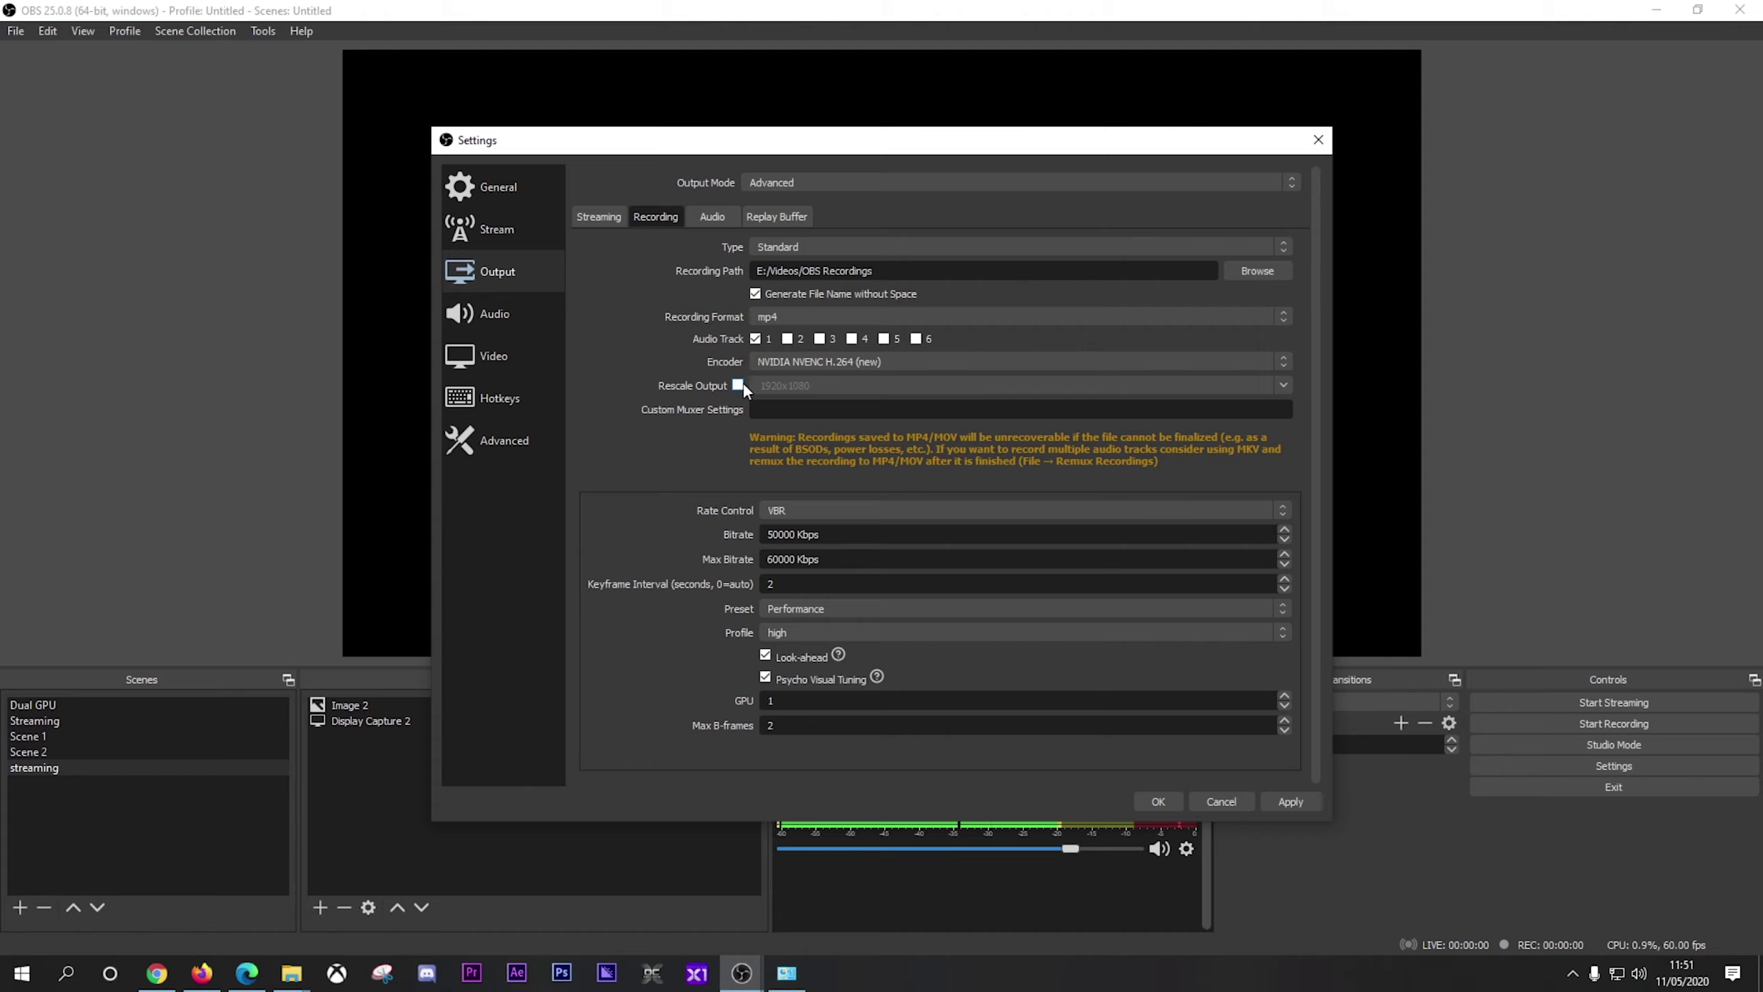
# Check the custom muxer settings and keep Performance as the recording encoder preset.
pyautogui.click(774, 403)
pyautogui.click(796, 606)
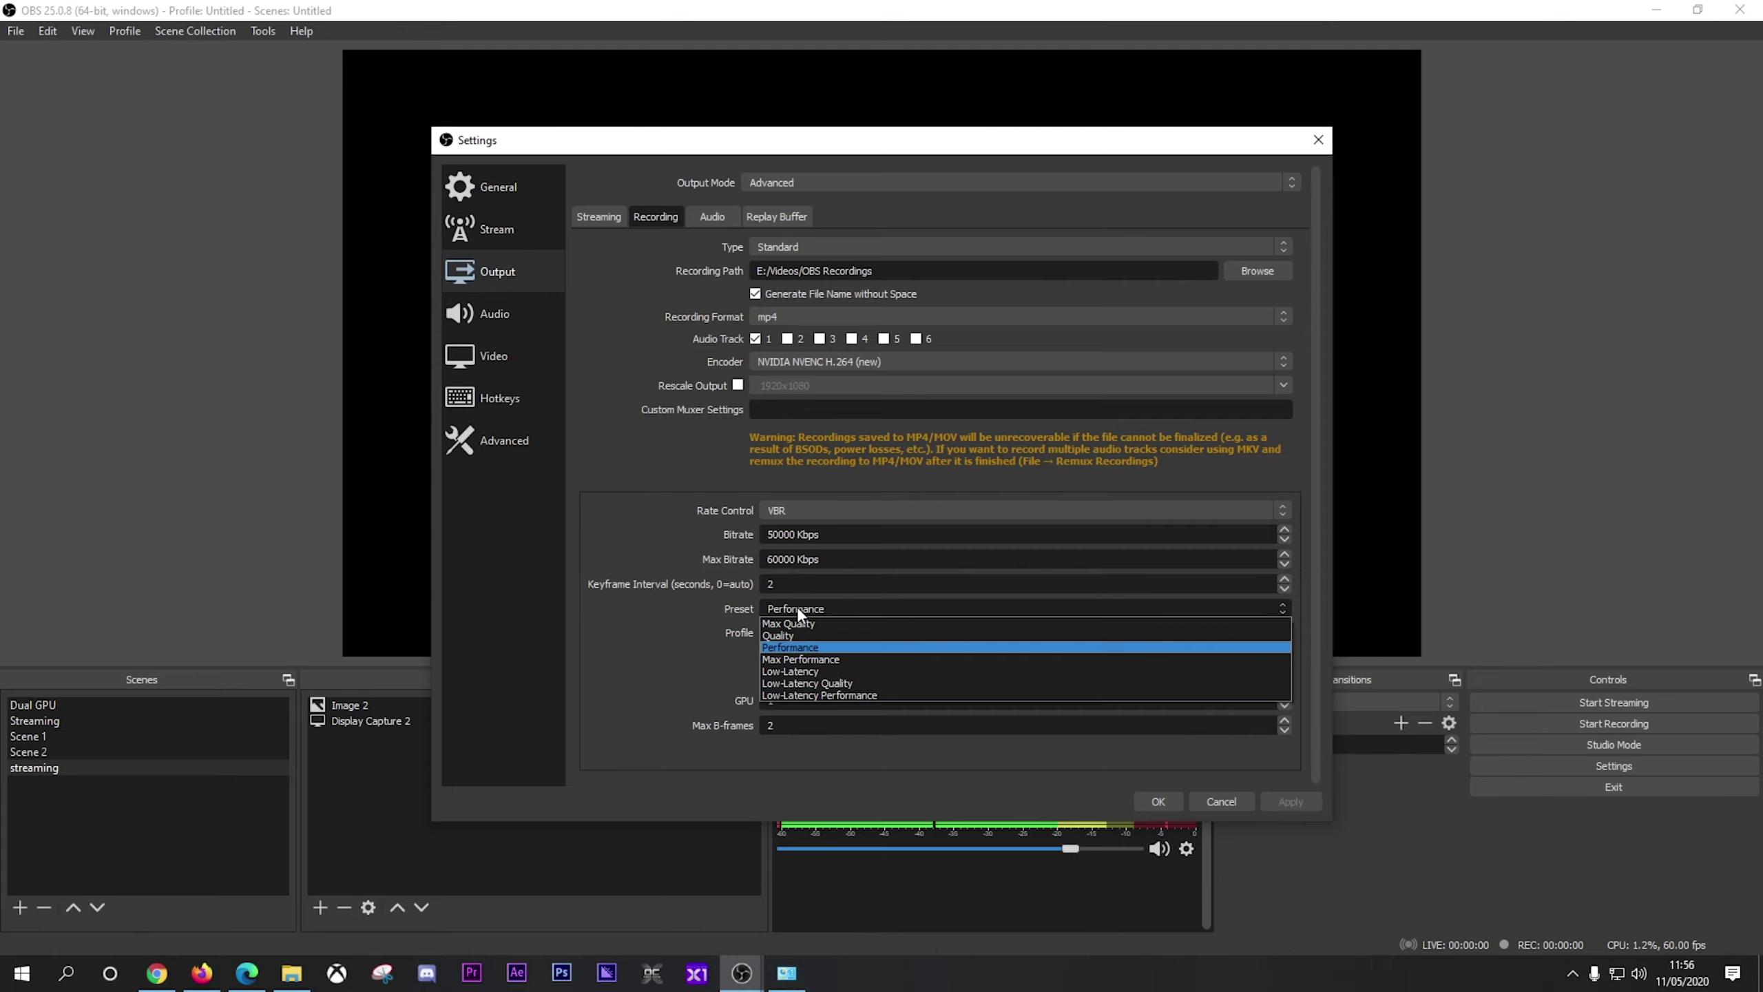
pyautogui.click(750, 631)
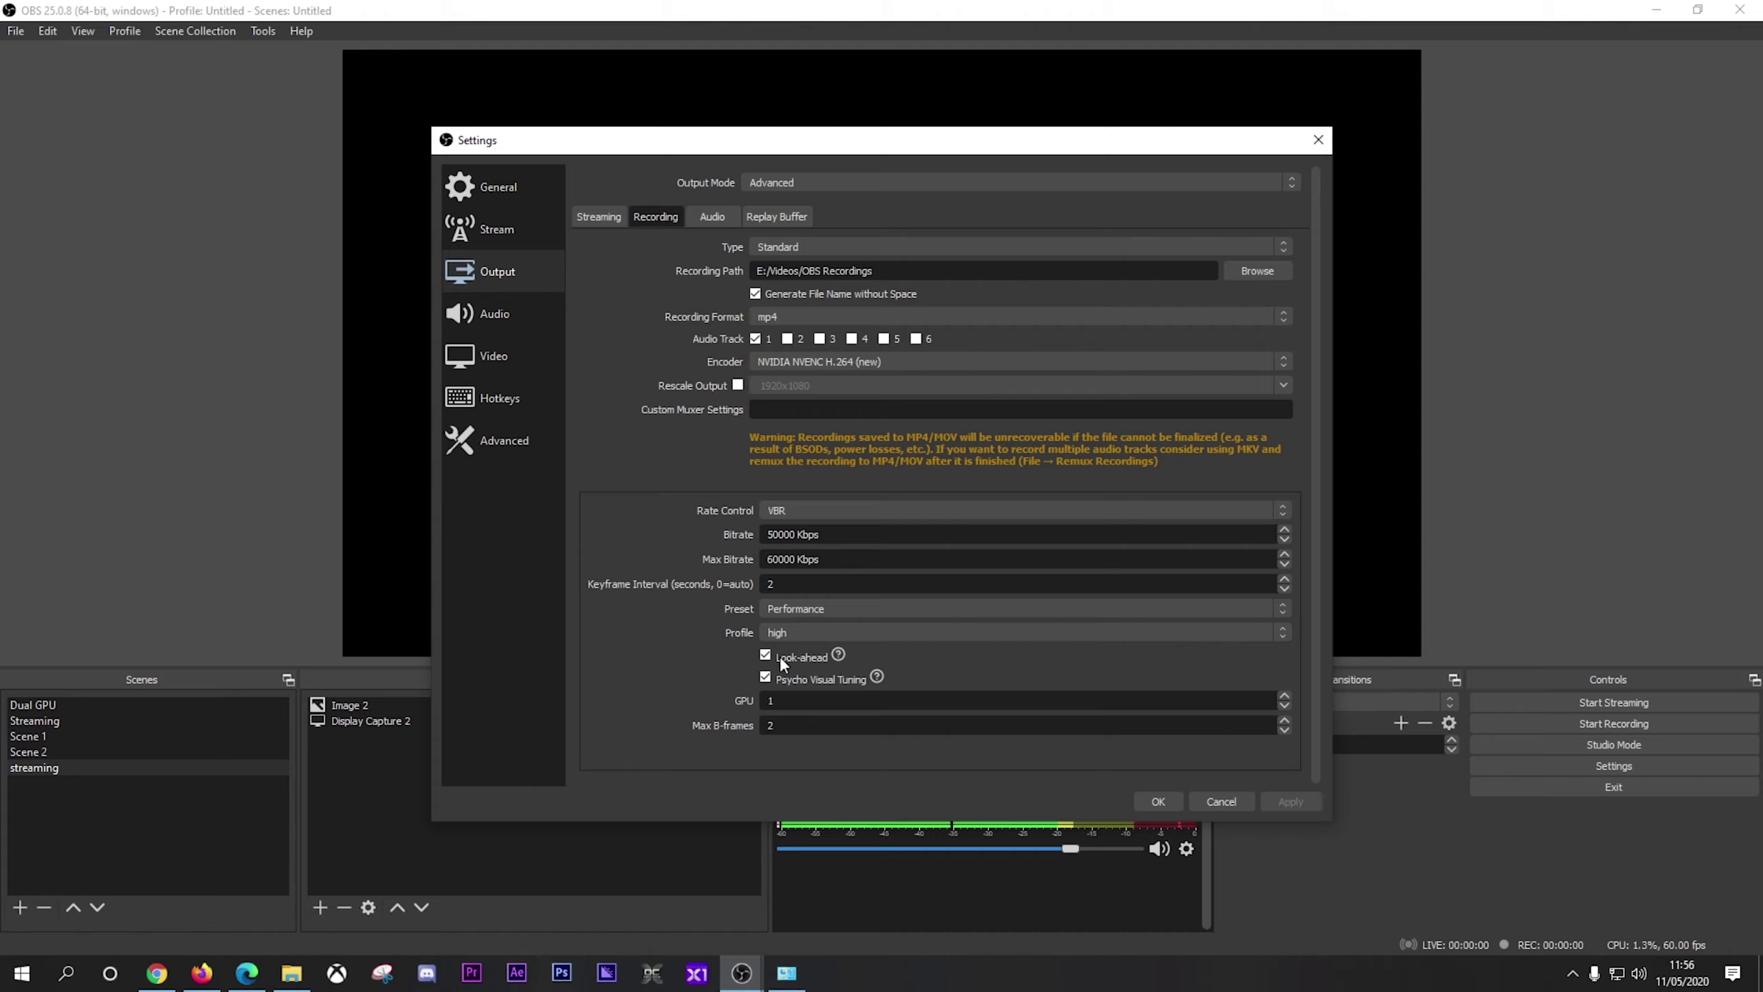
pyautogui.moveTo(782, 676)
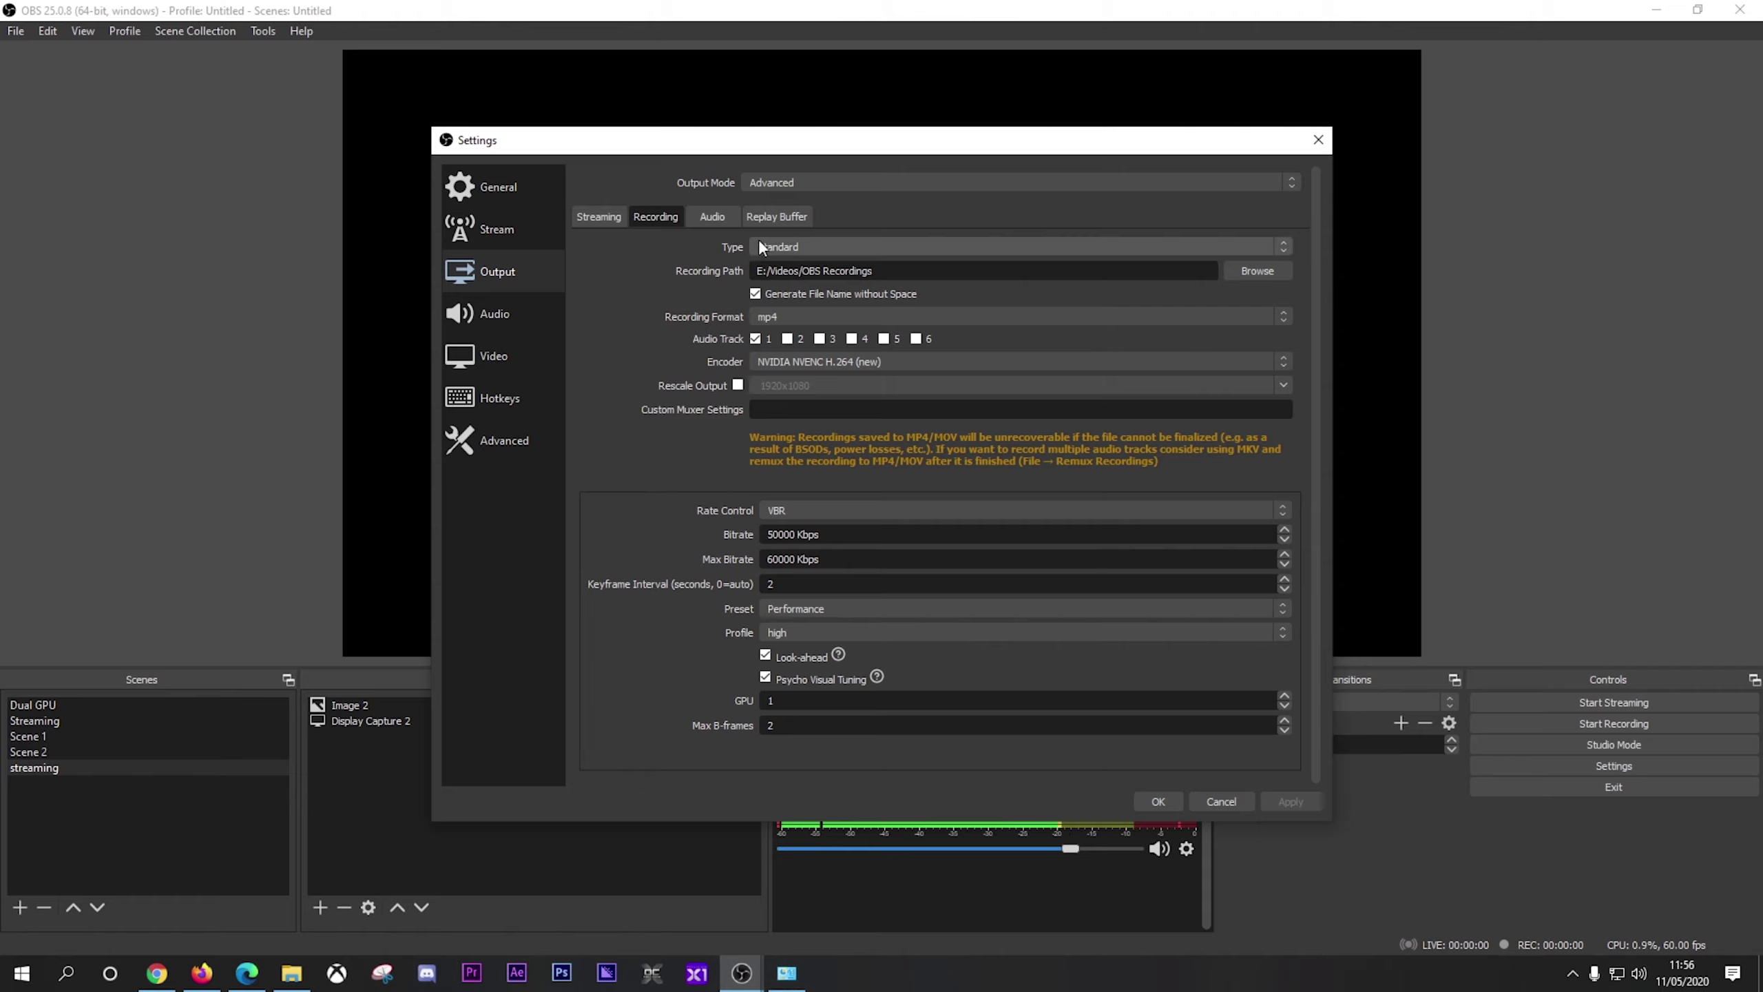
# Look over the audio track bitrates and Replay Buffer options, then go to the Audio page.
pyautogui.click(724, 217)
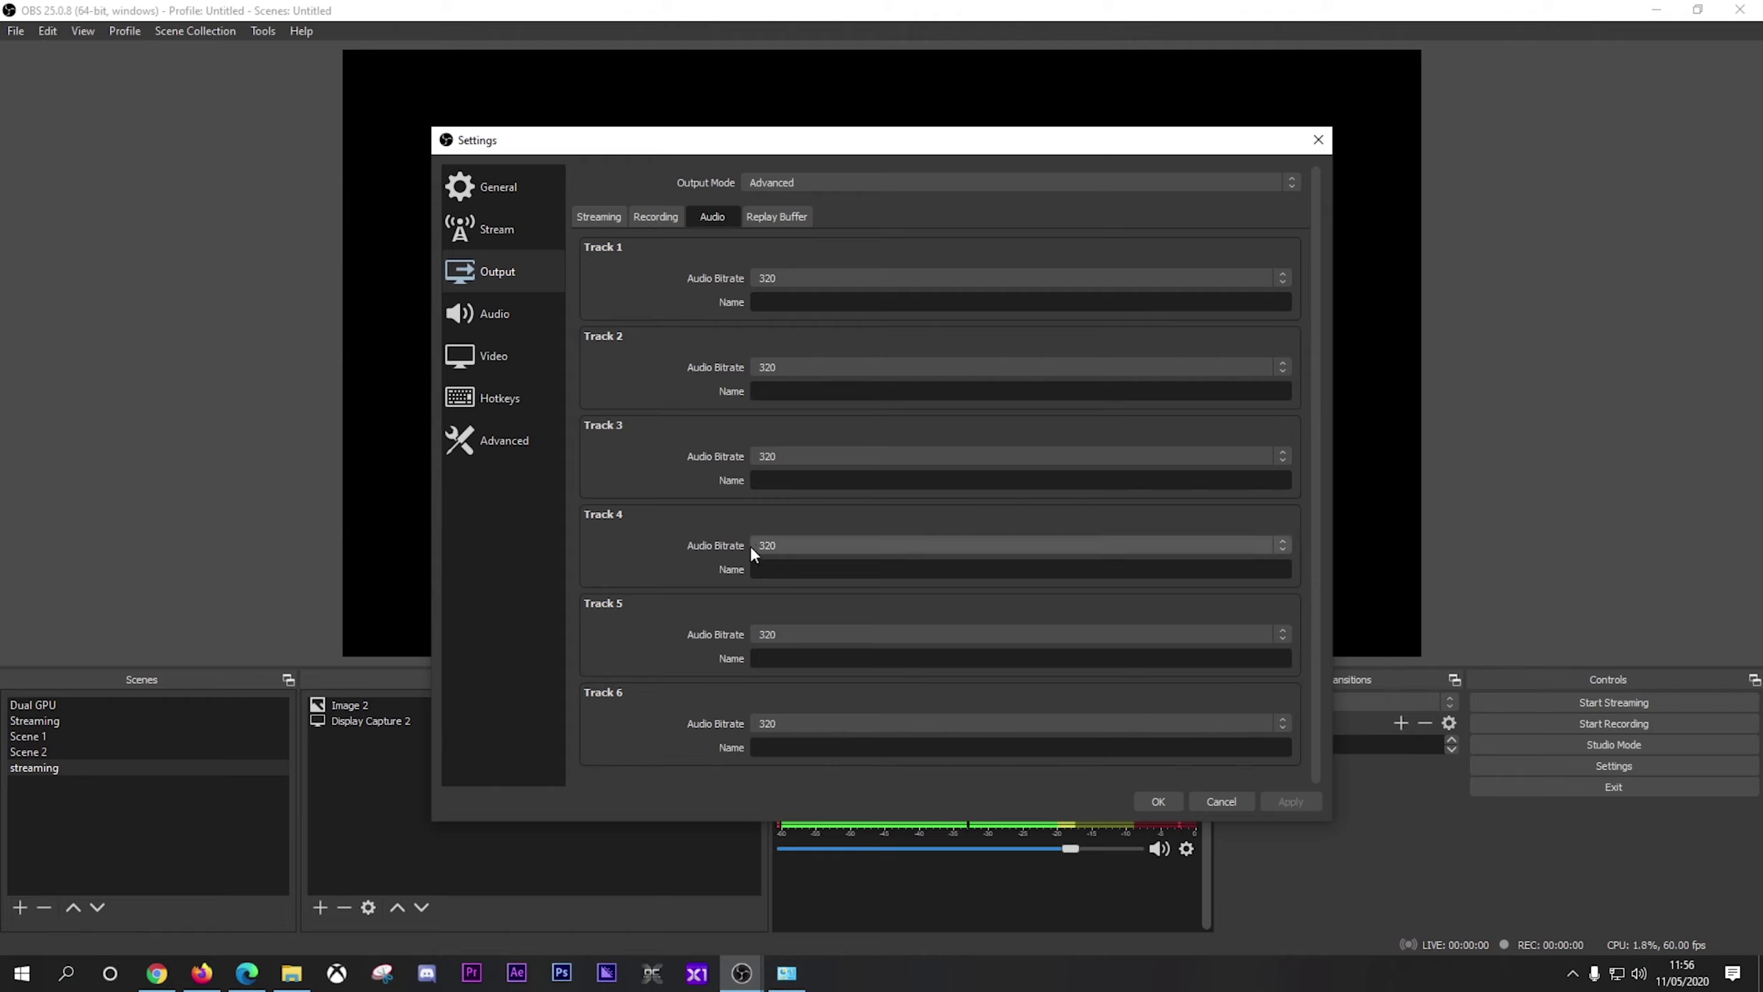
pyautogui.click(797, 225)
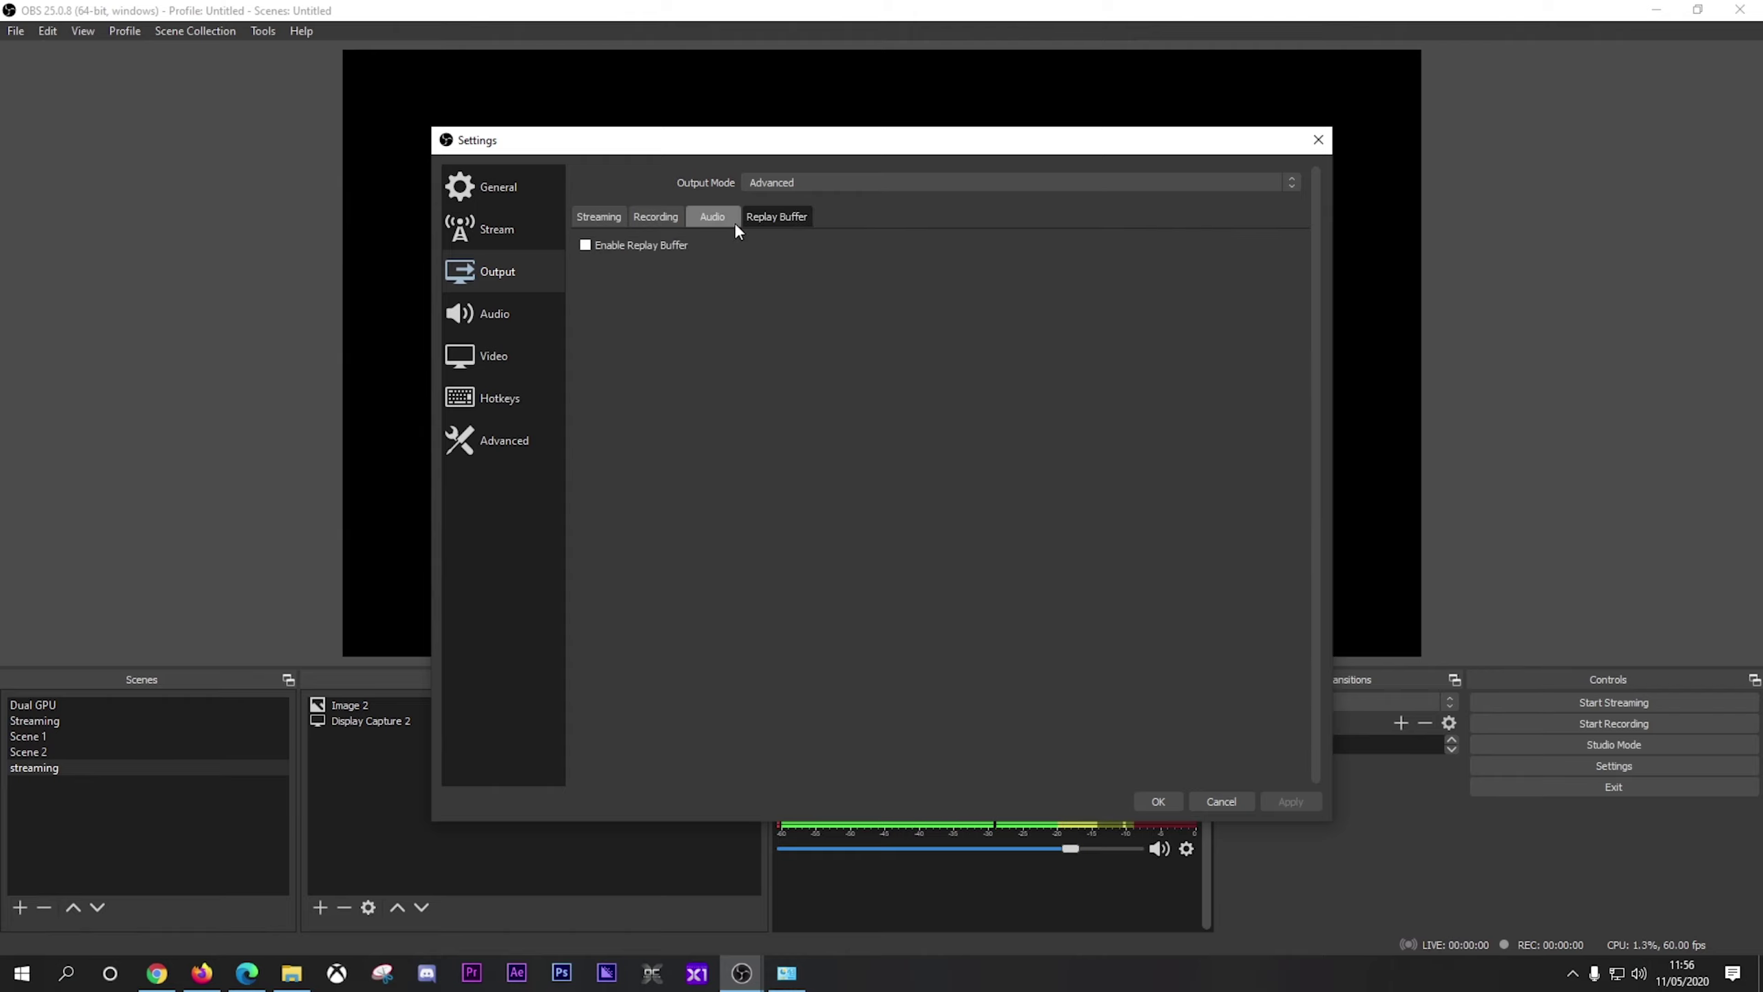
pyautogui.click(525, 318)
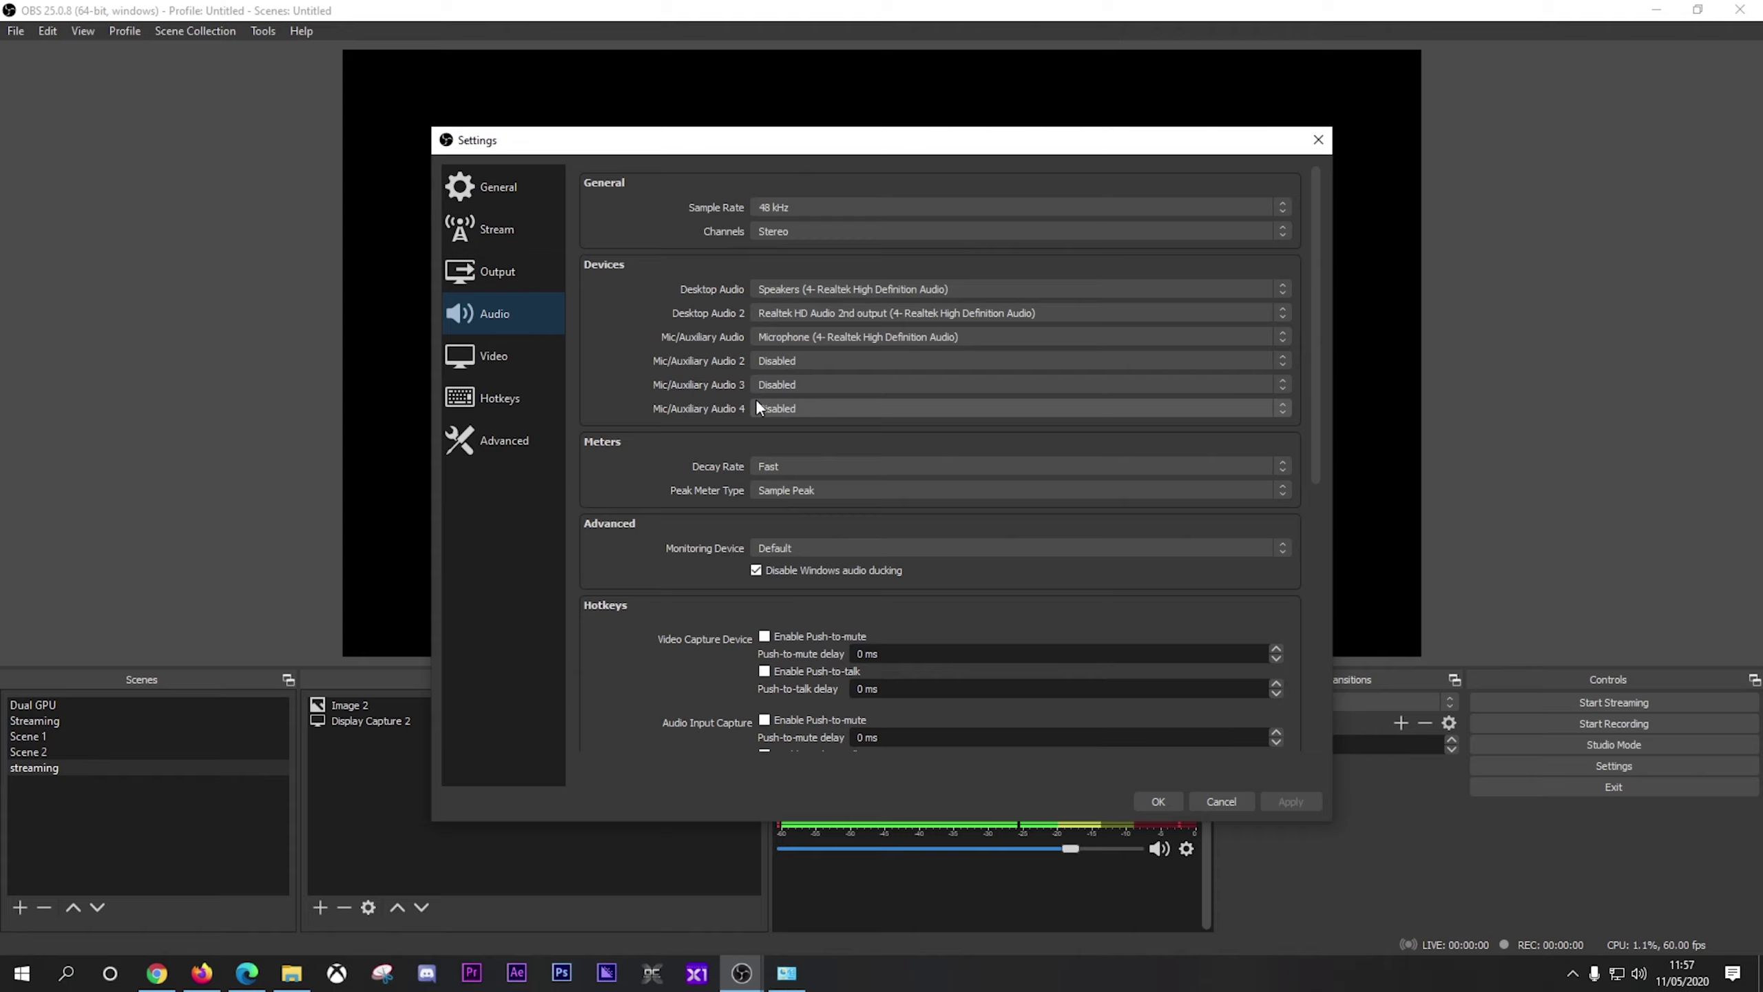
pyautogui.click(1158, 801)
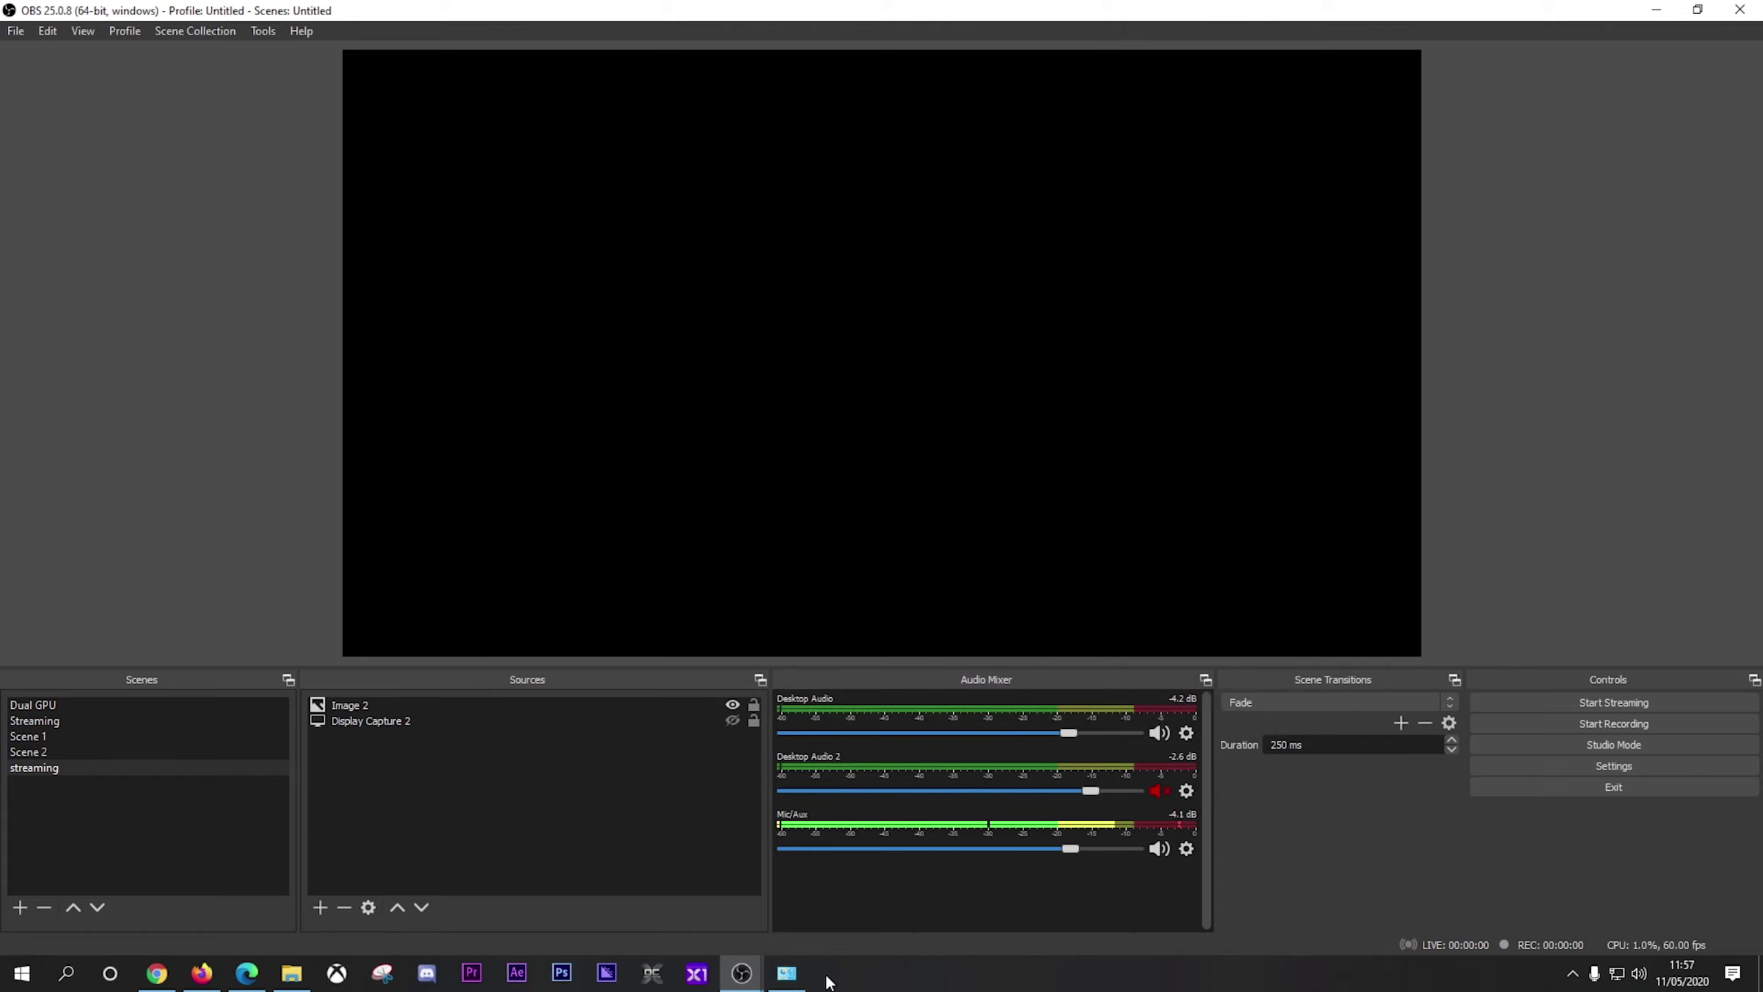
pyautogui.click(788, 973)
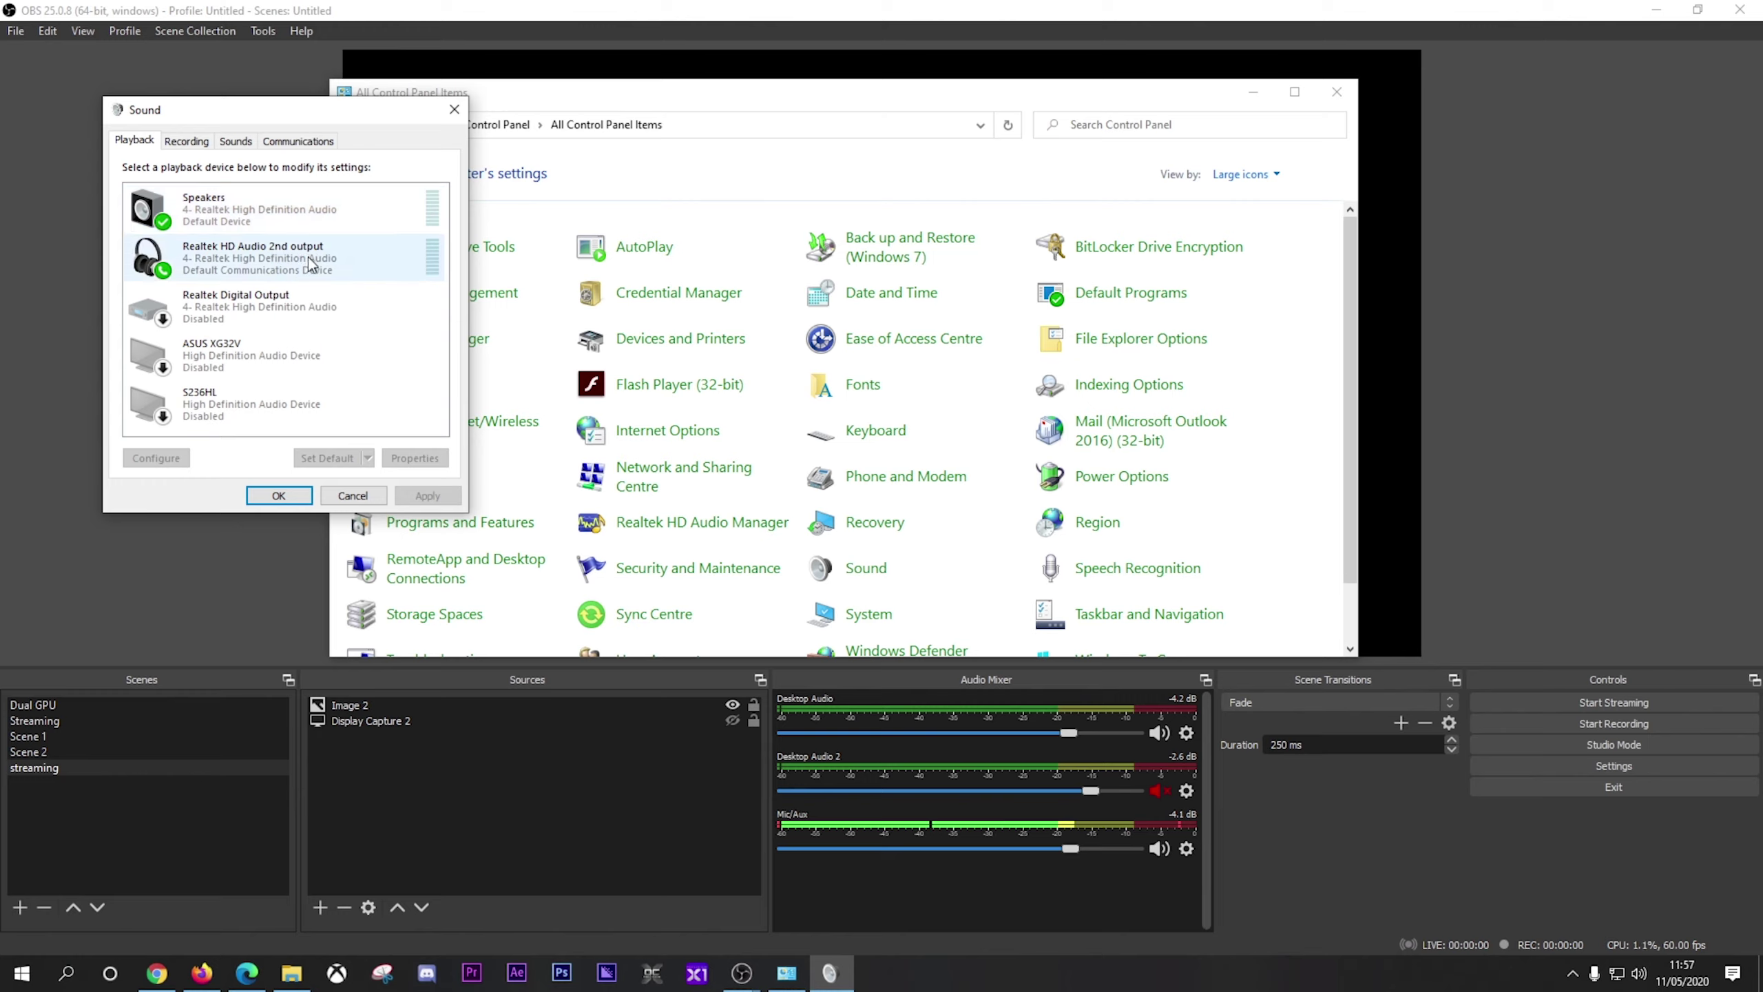
pyautogui.click(1252, 91)
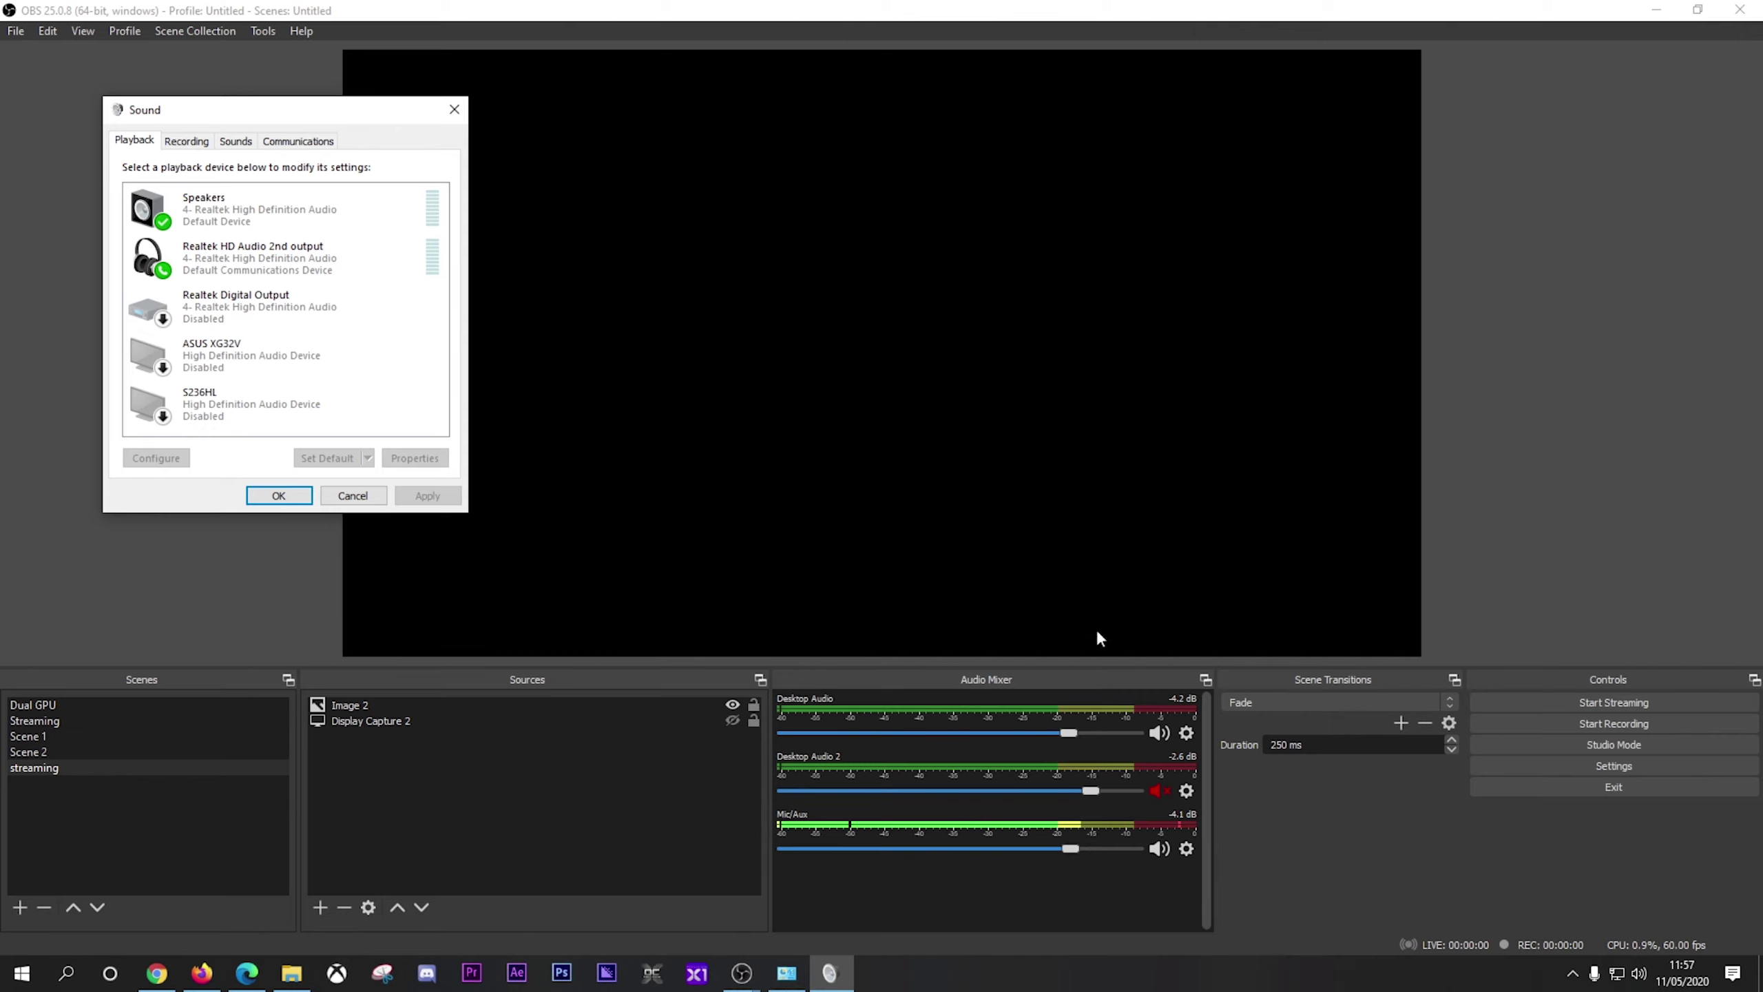
pyautogui.click(1188, 737)
pyautogui.click(1295, 974)
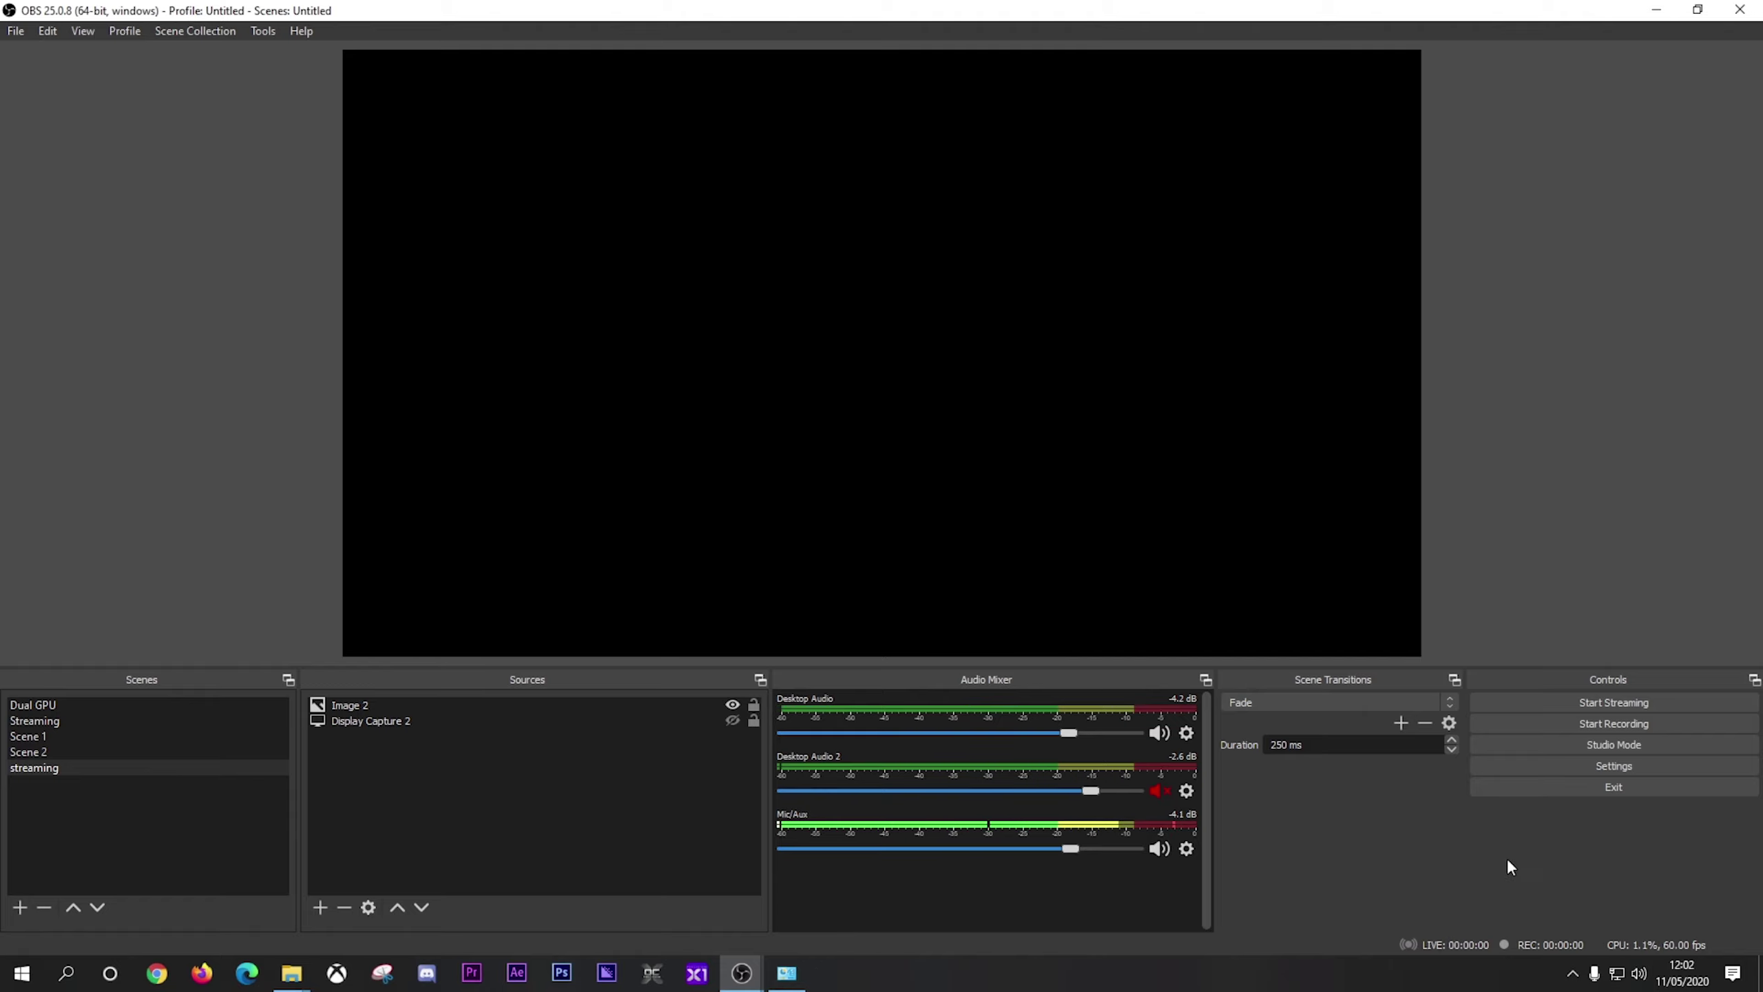
# Set the Windows sound output device to Realtek HD Audio 2nd output.
pyautogui.rightClick(1638, 975)
pyautogui.click(1640, 862)
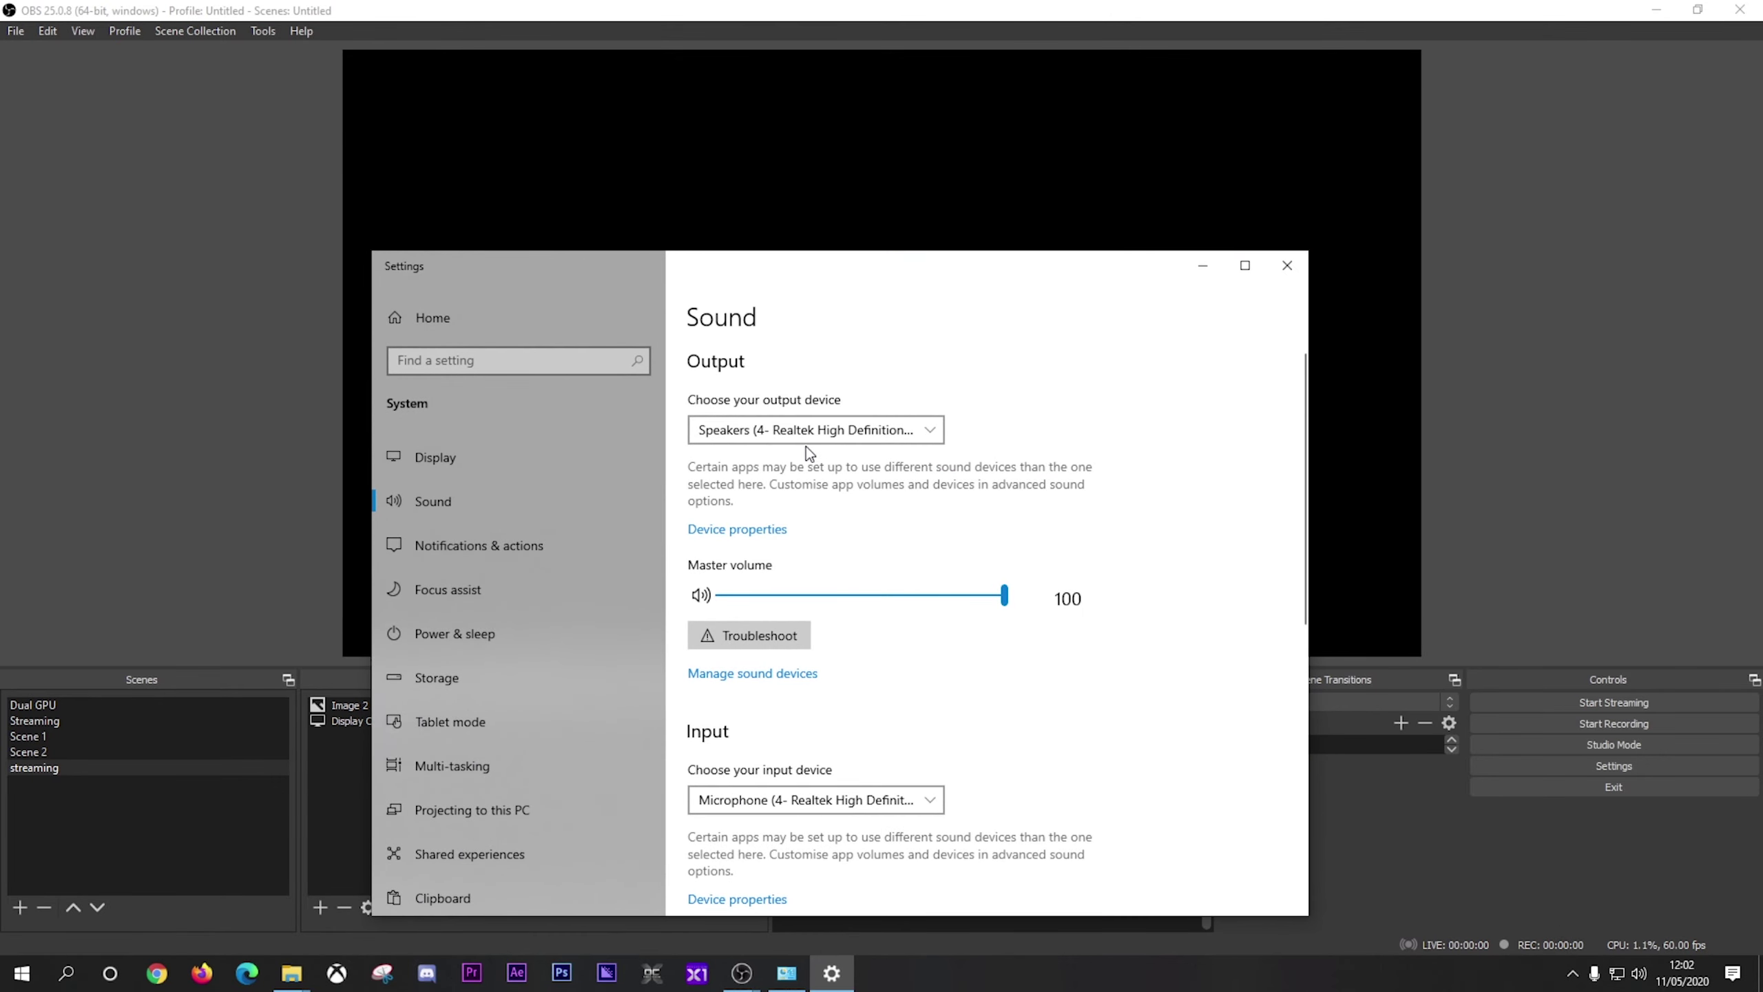
pyautogui.click(796, 429)
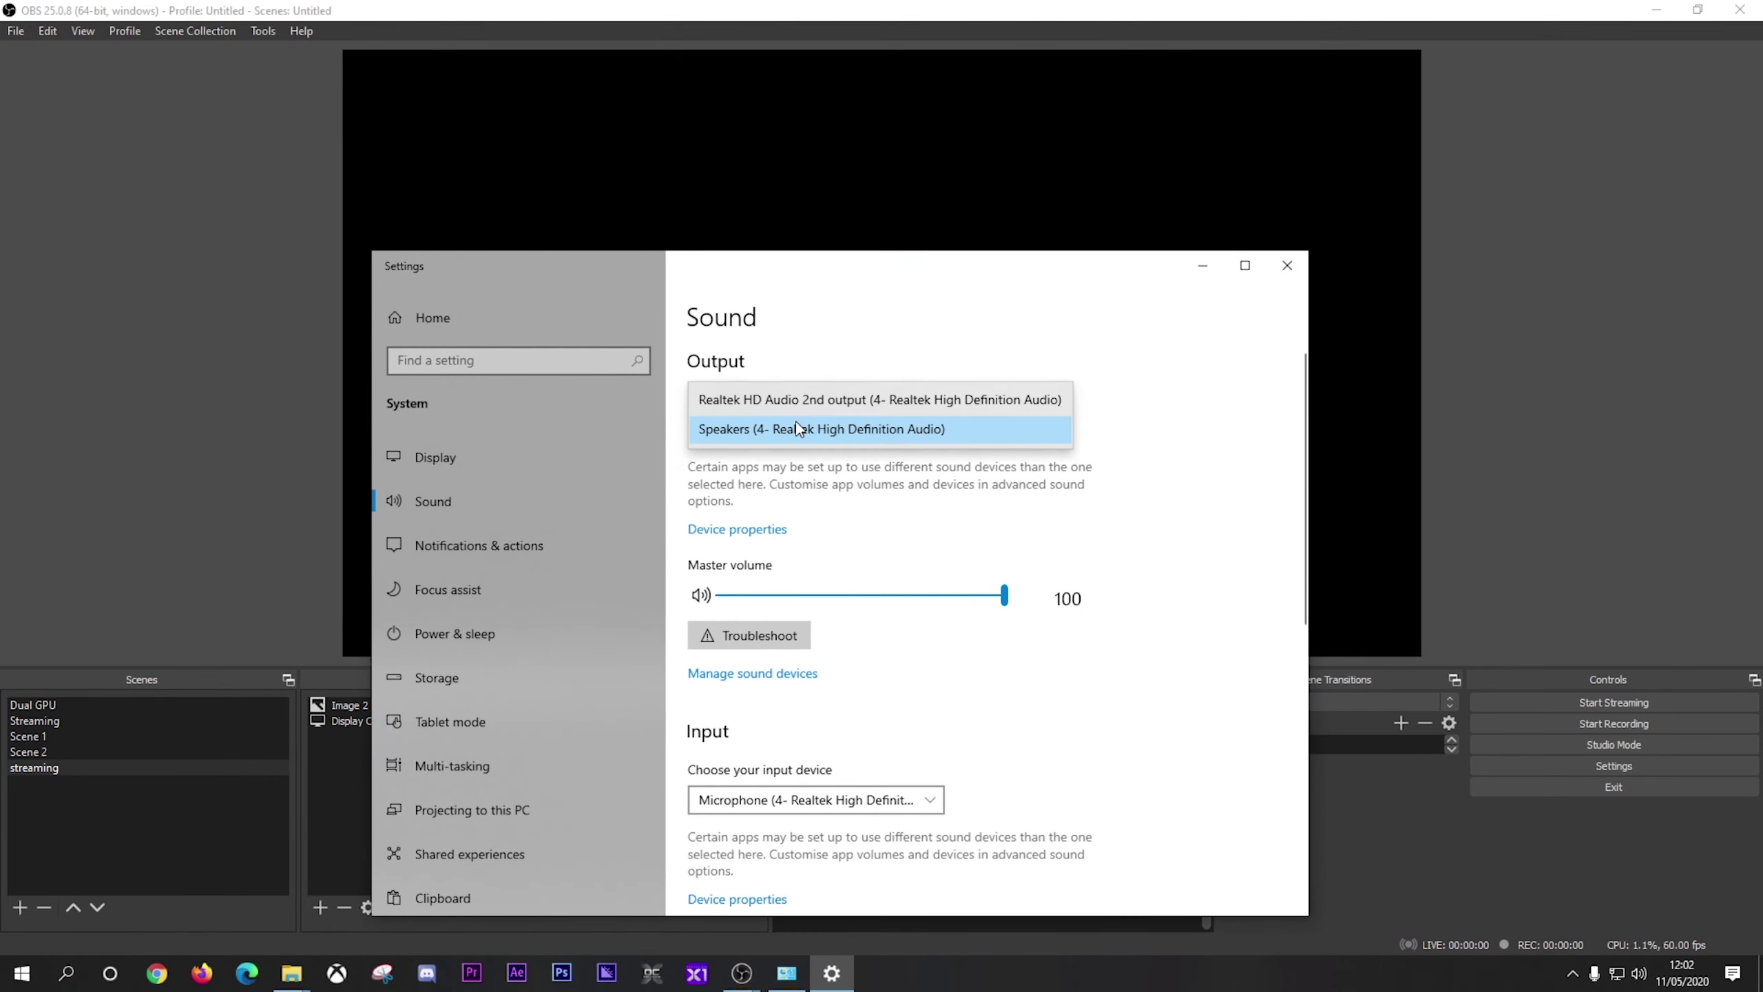
pyautogui.click(842, 406)
pyautogui.scroll(-5, 804, 750)
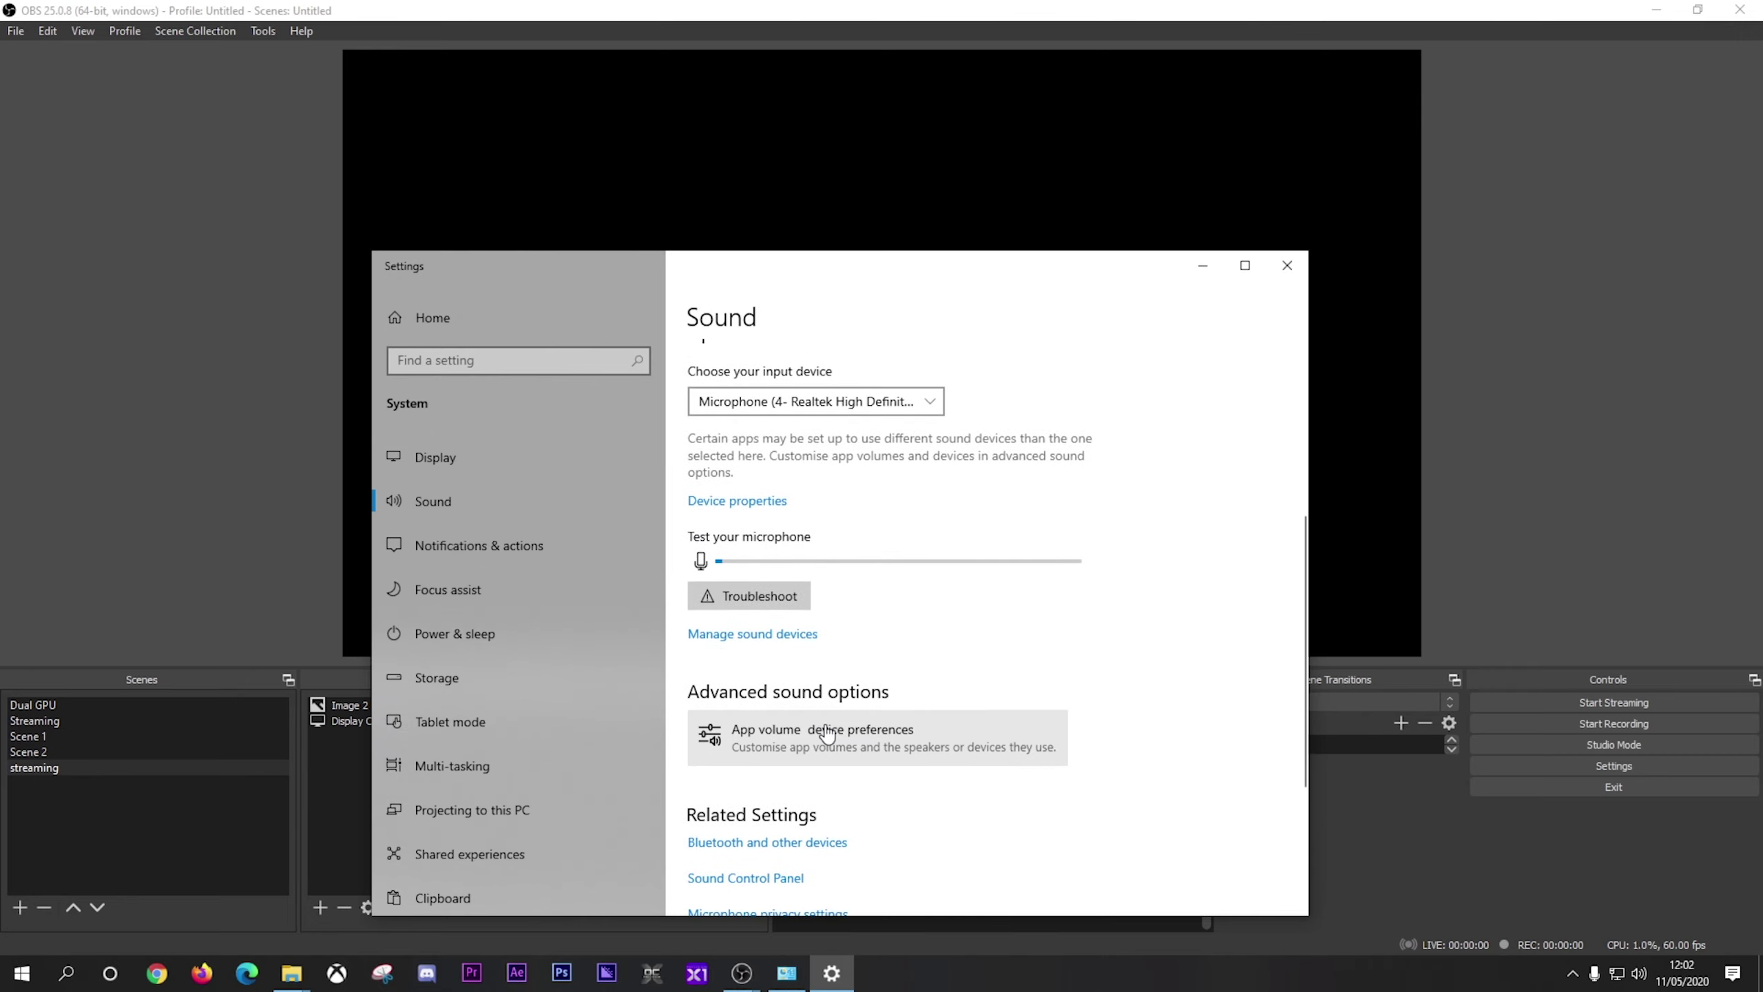
# Route the second OBS entry's audio to Speakers in App volume preferences and close Settings.
pyautogui.click(821, 736)
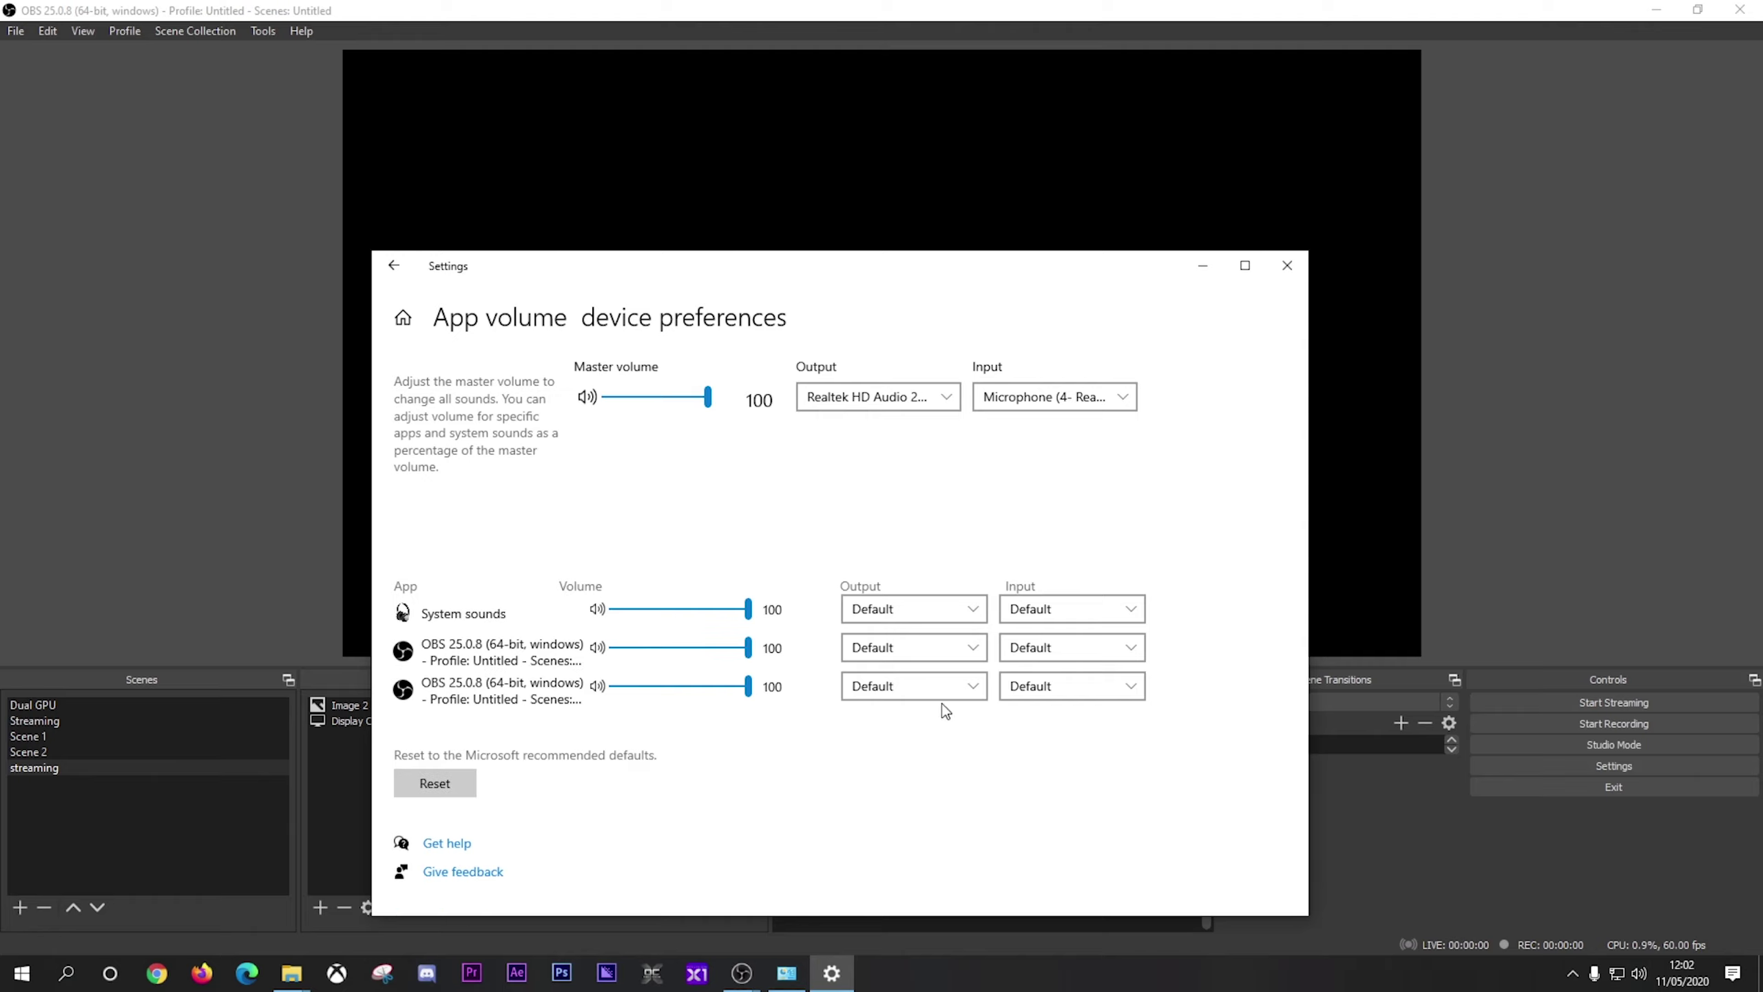
pyautogui.click(919, 693)
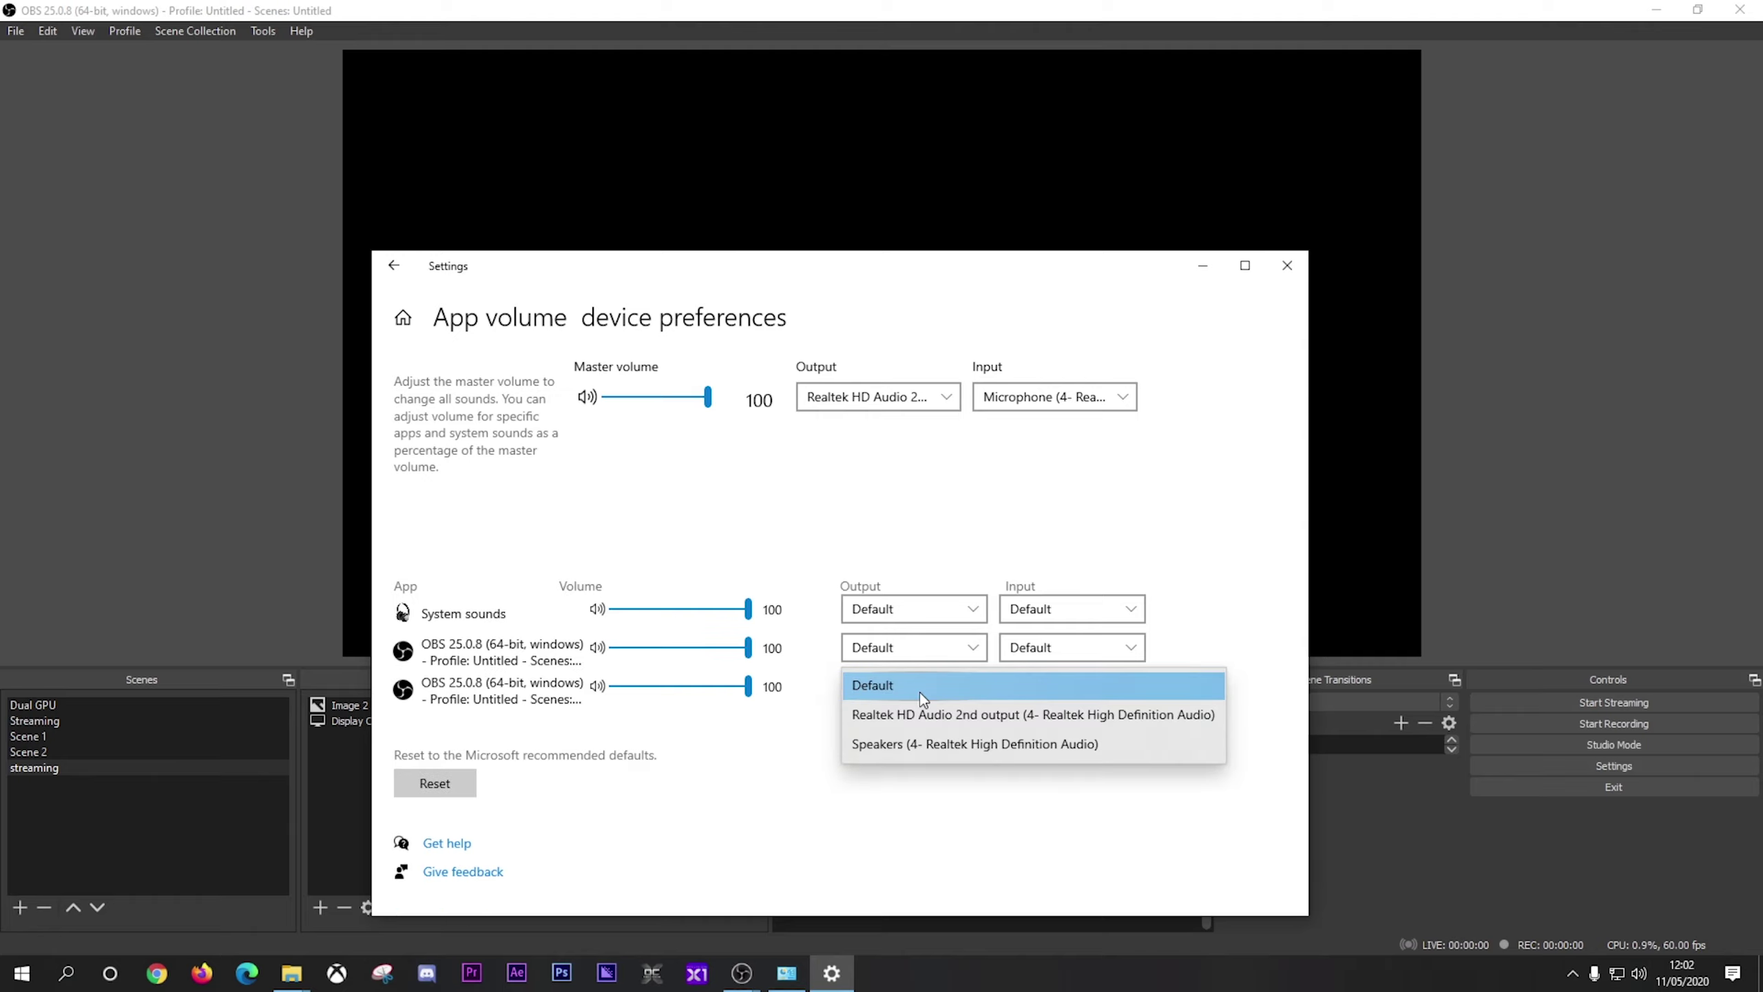
pyautogui.click(919, 736)
pyautogui.hotkey('alt', 'F4')
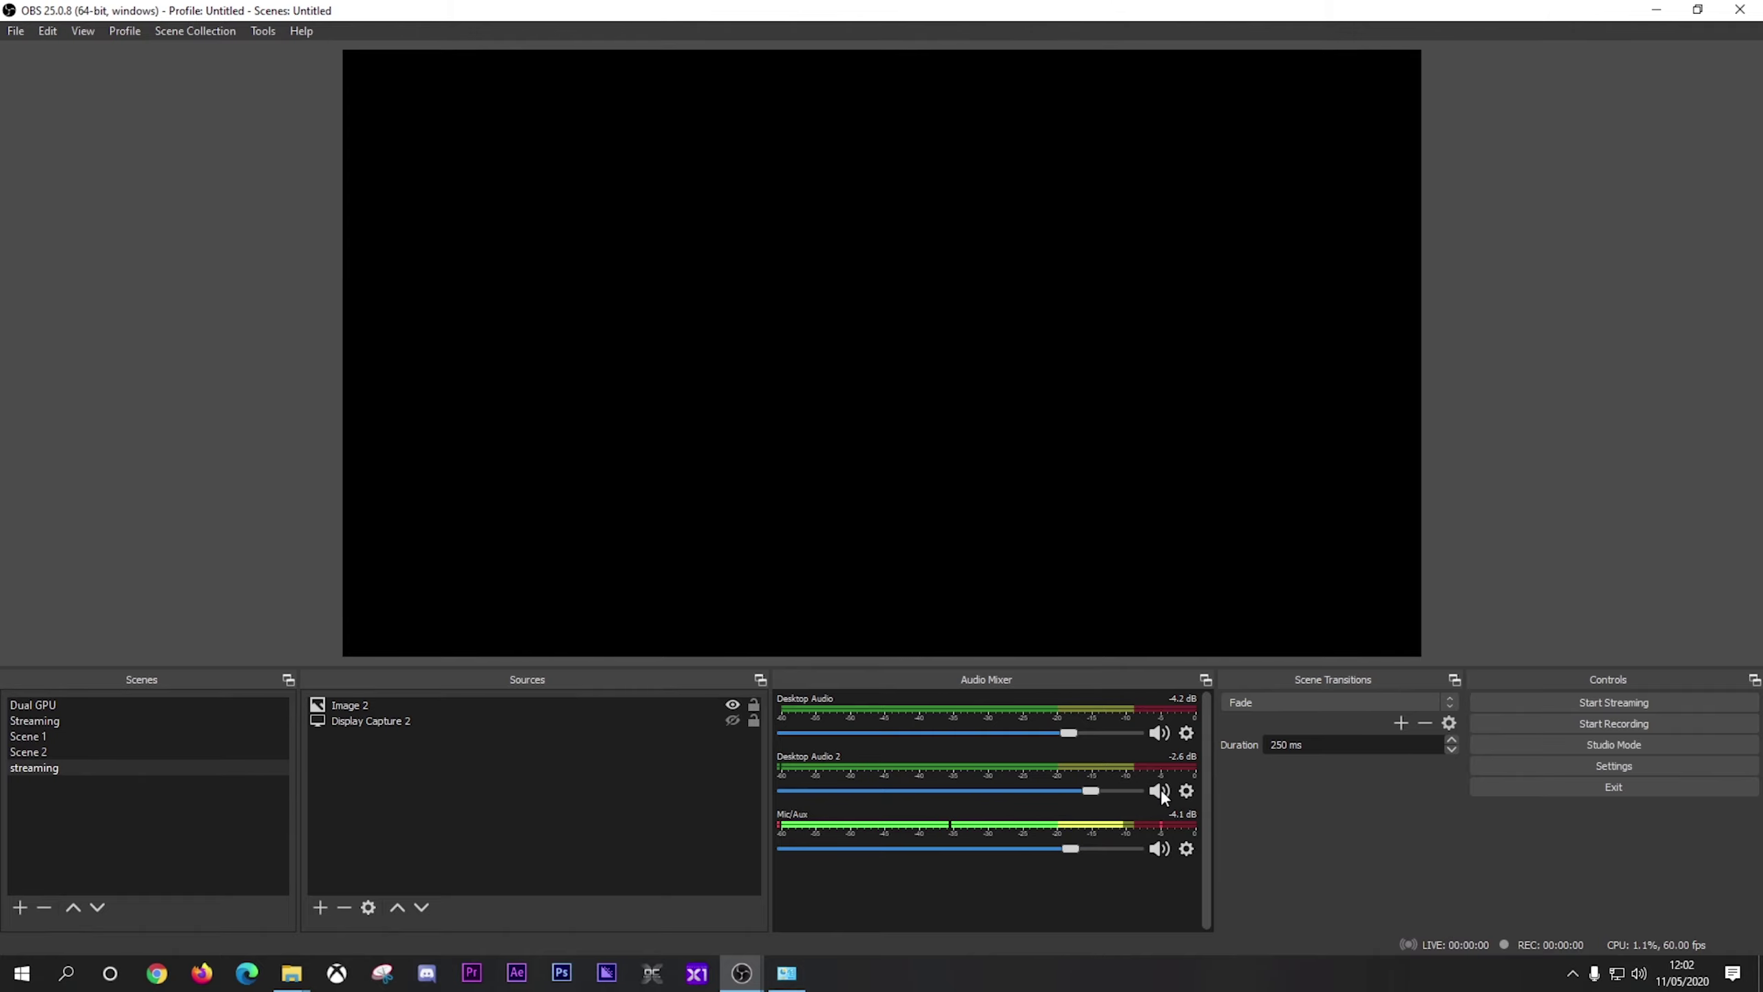
# Make Speakers the default playback device in Control Panel's Sound dialog.
pyautogui.click(787, 972)
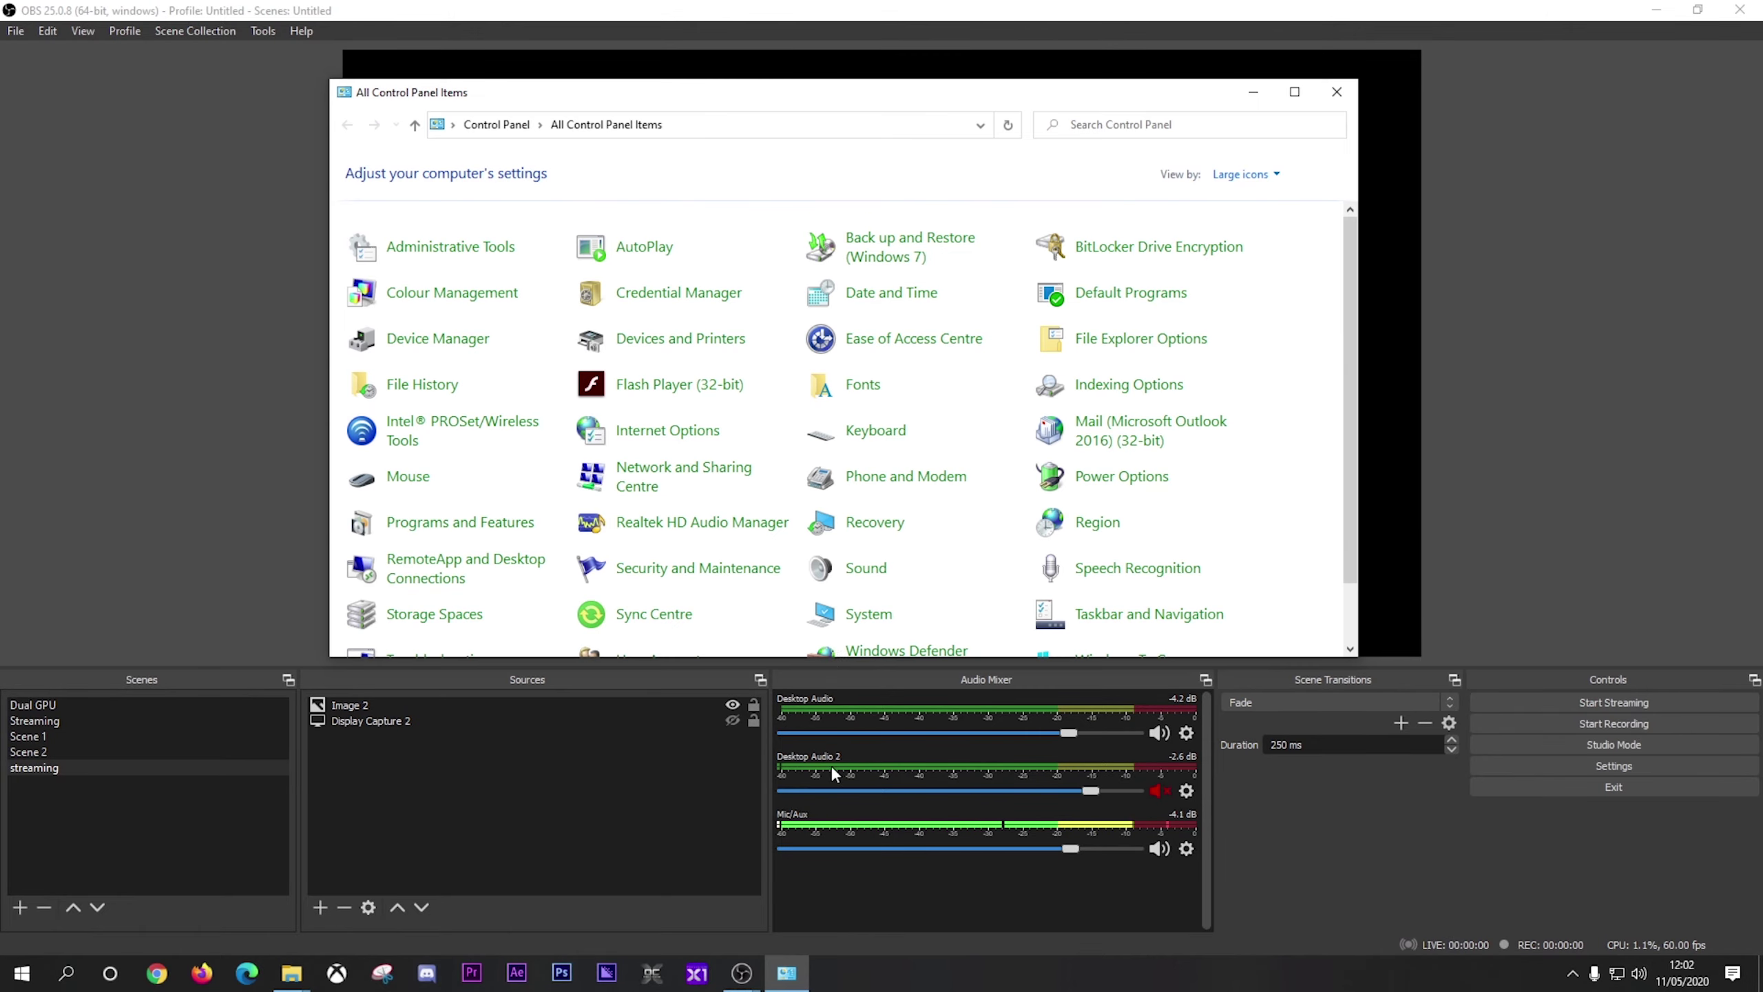
pyautogui.click(867, 587)
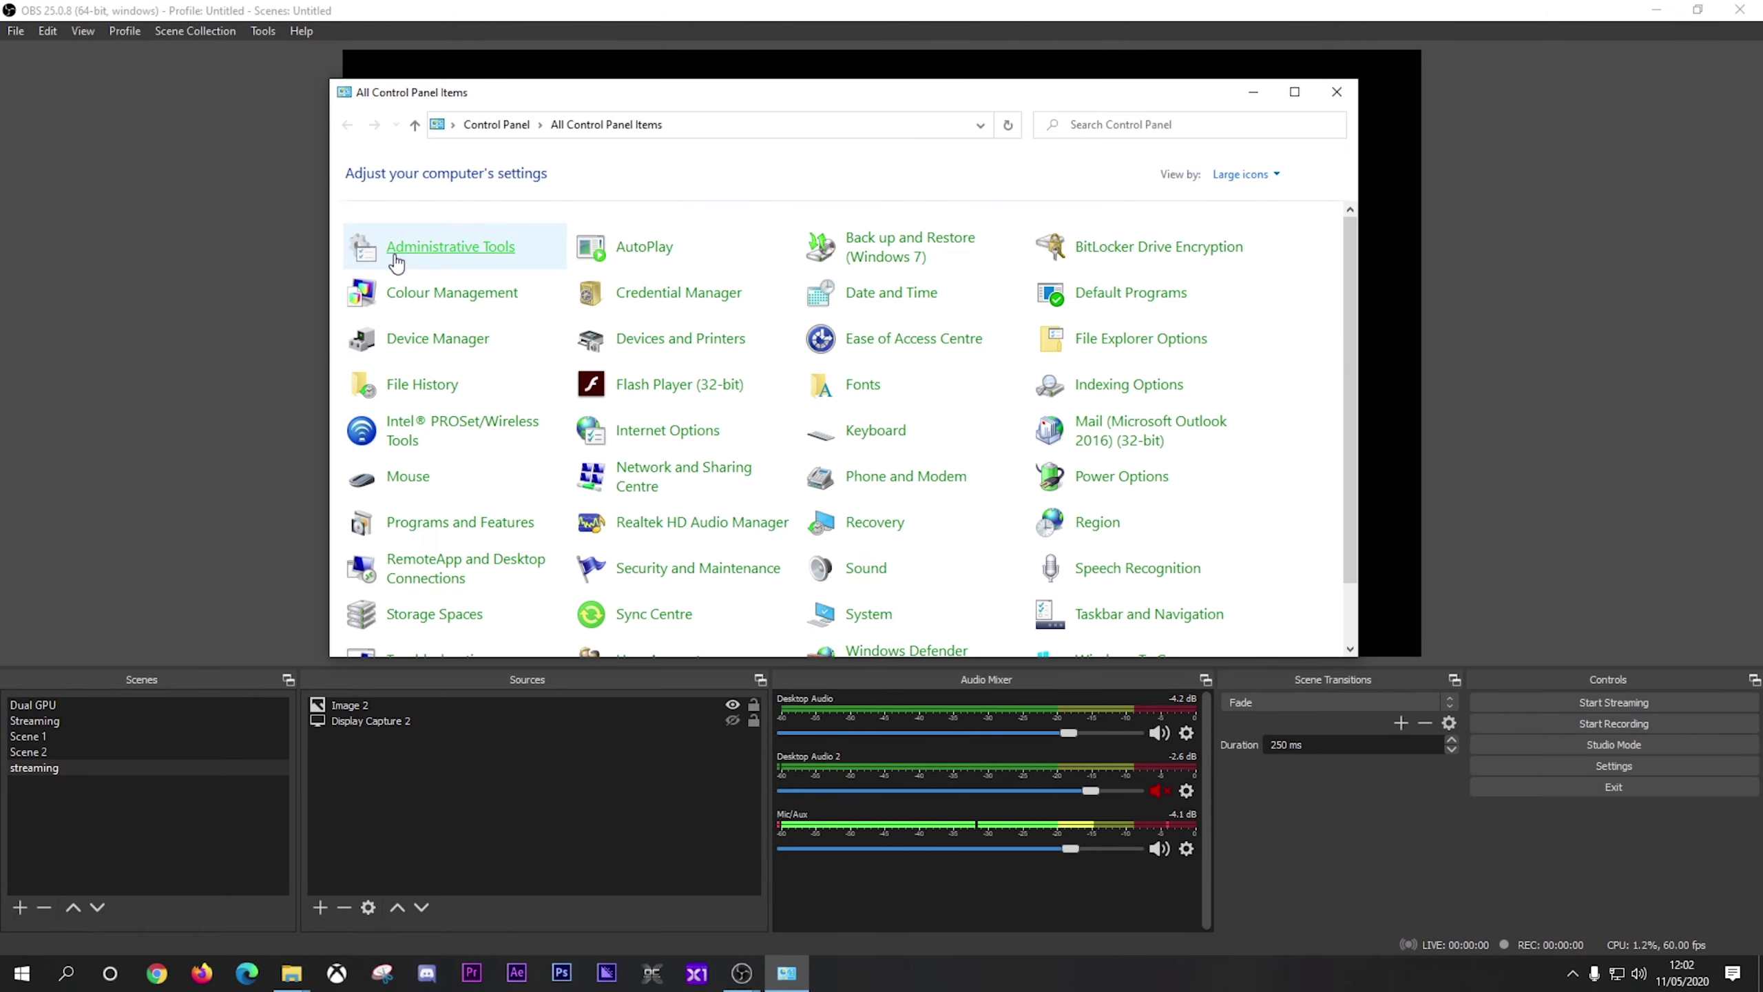
pyautogui.click(1271, 99)
pyautogui.click(453, 315)
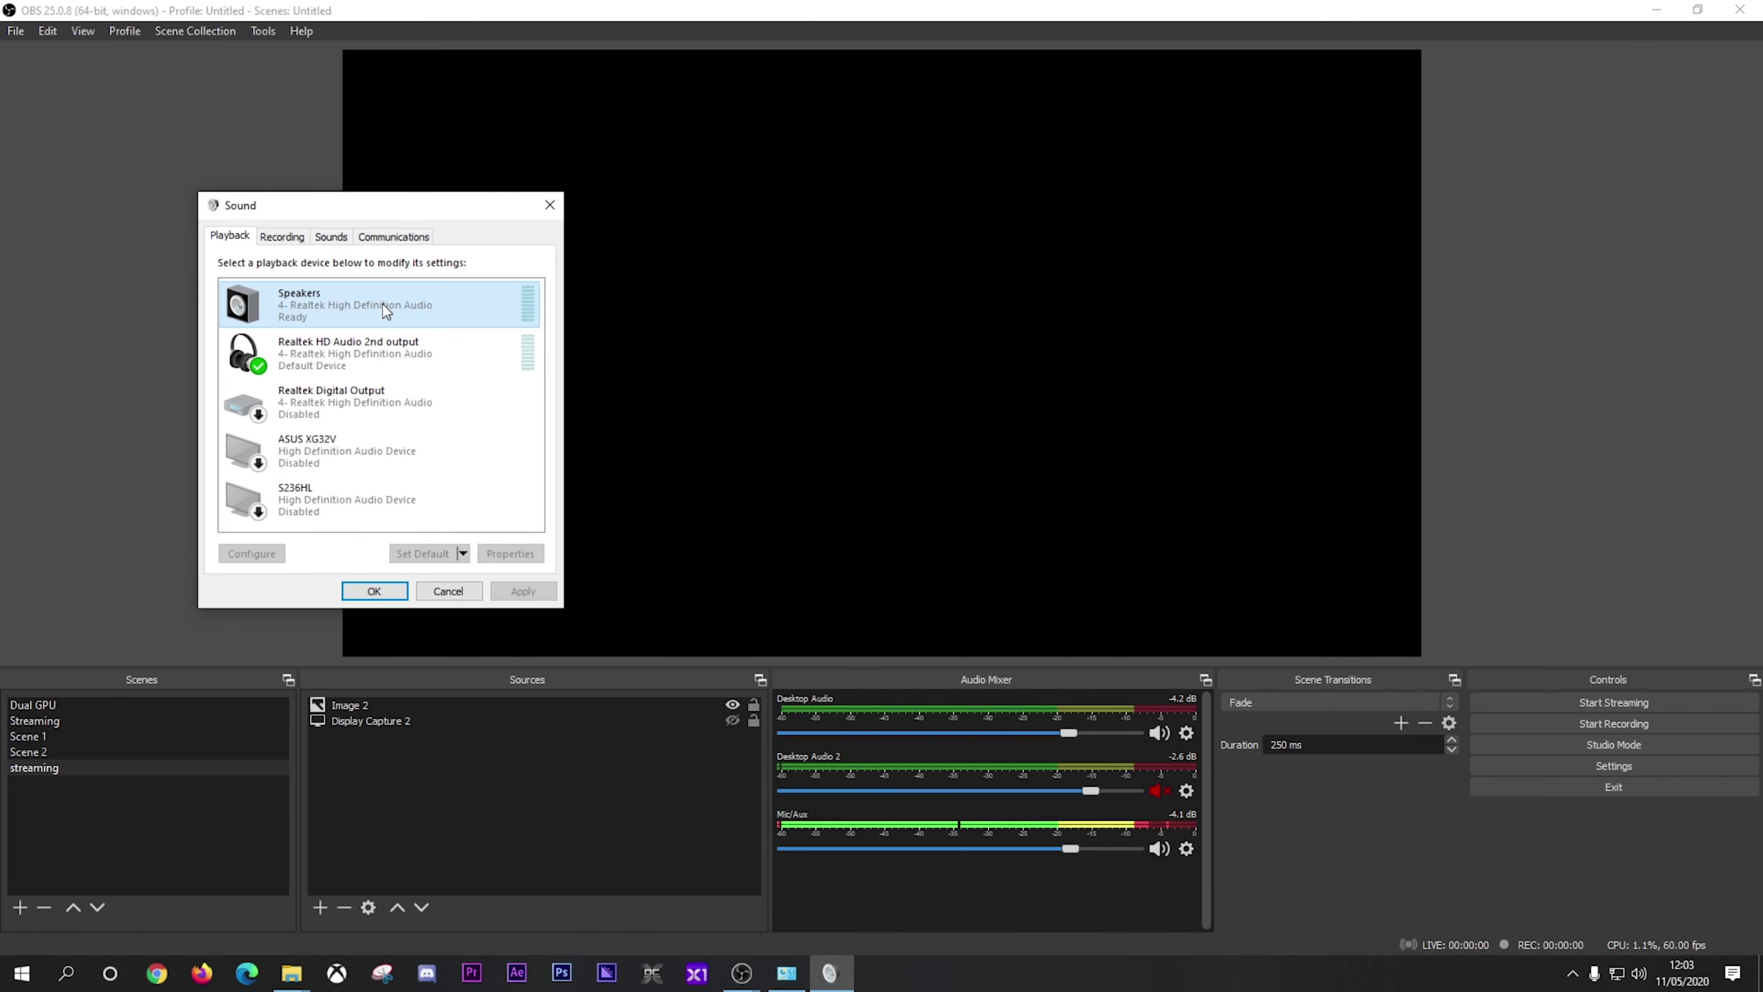
pyautogui.rightClick(382, 304)
pyautogui.click(434, 379)
# Play test sounds on Speakers and the Realtek HD Audio 2nd output, then confirm with OK.
pyautogui.rightClick(407, 321)
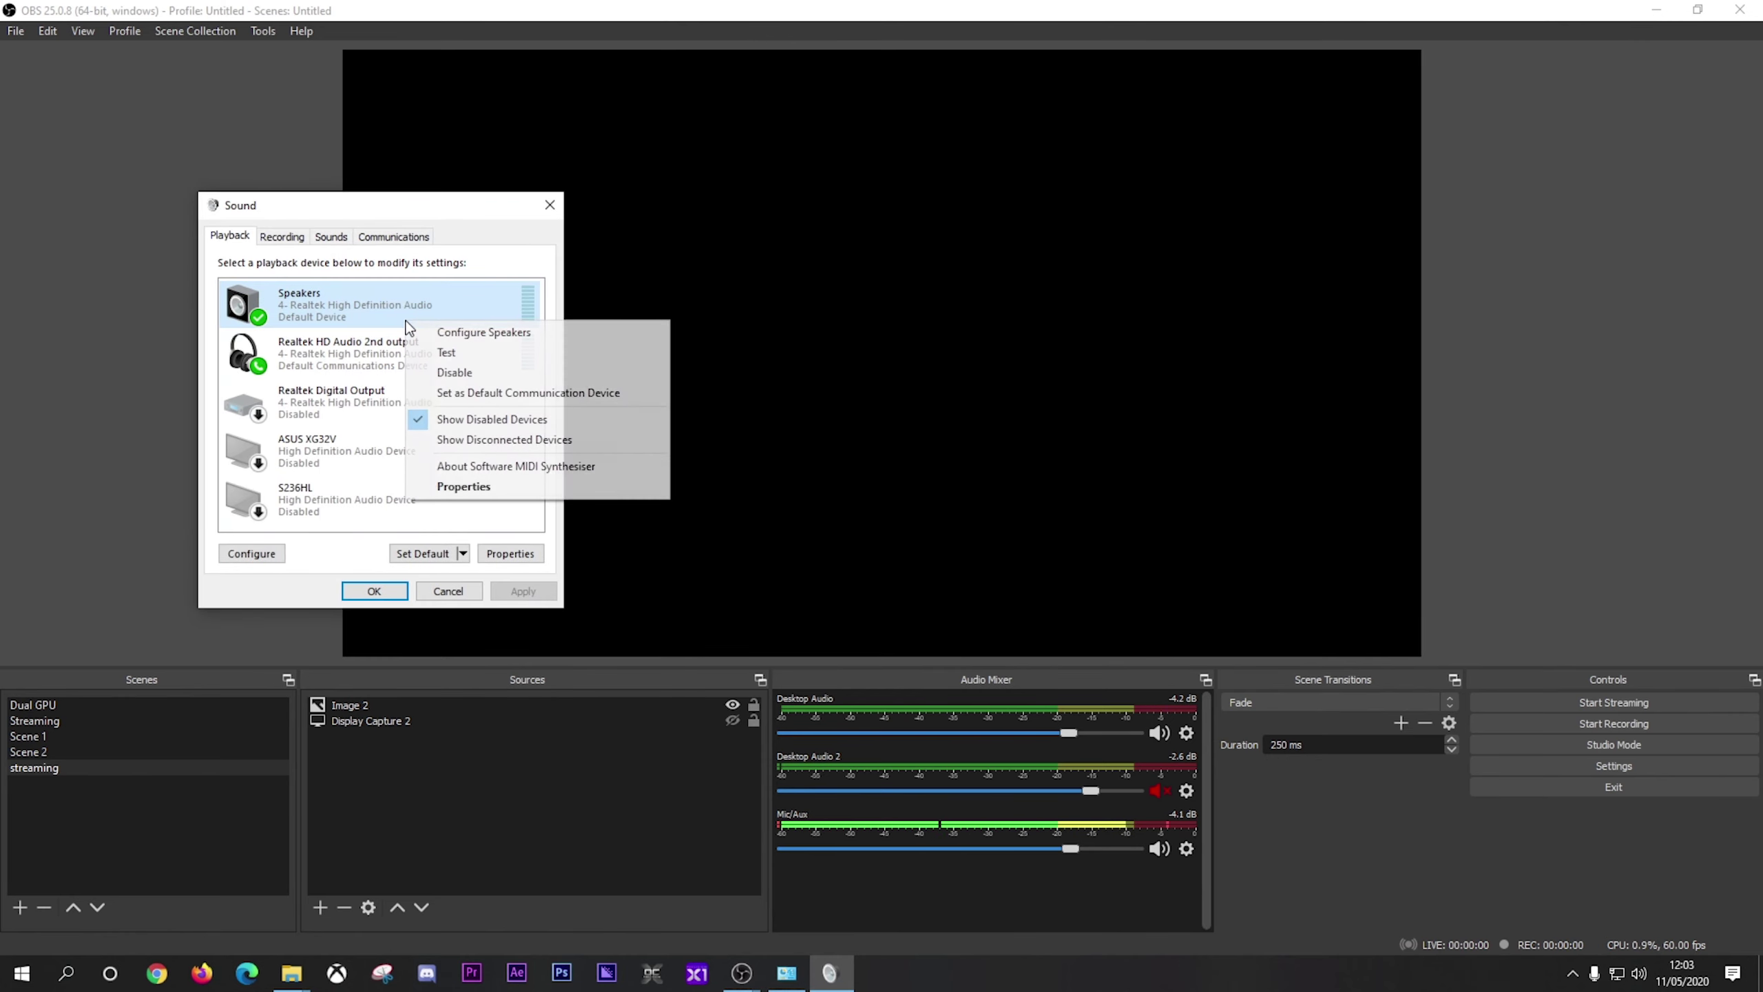
pyautogui.click(444, 352)
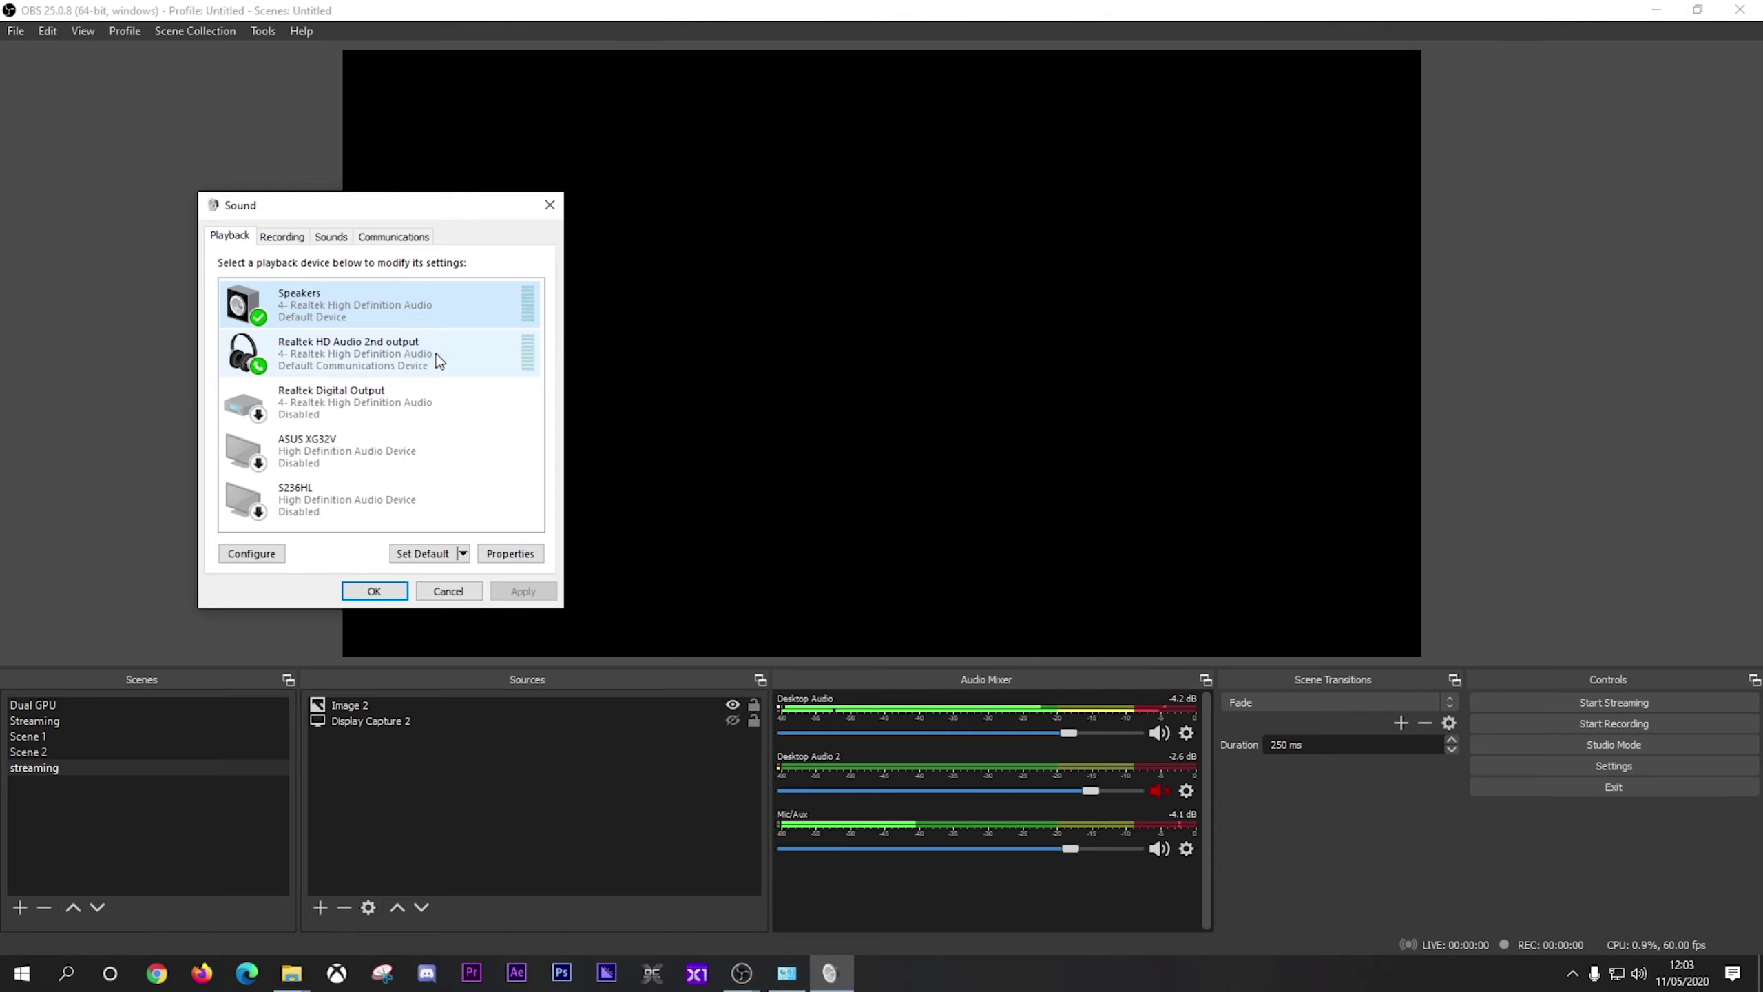
pyautogui.rightClick(435, 353)
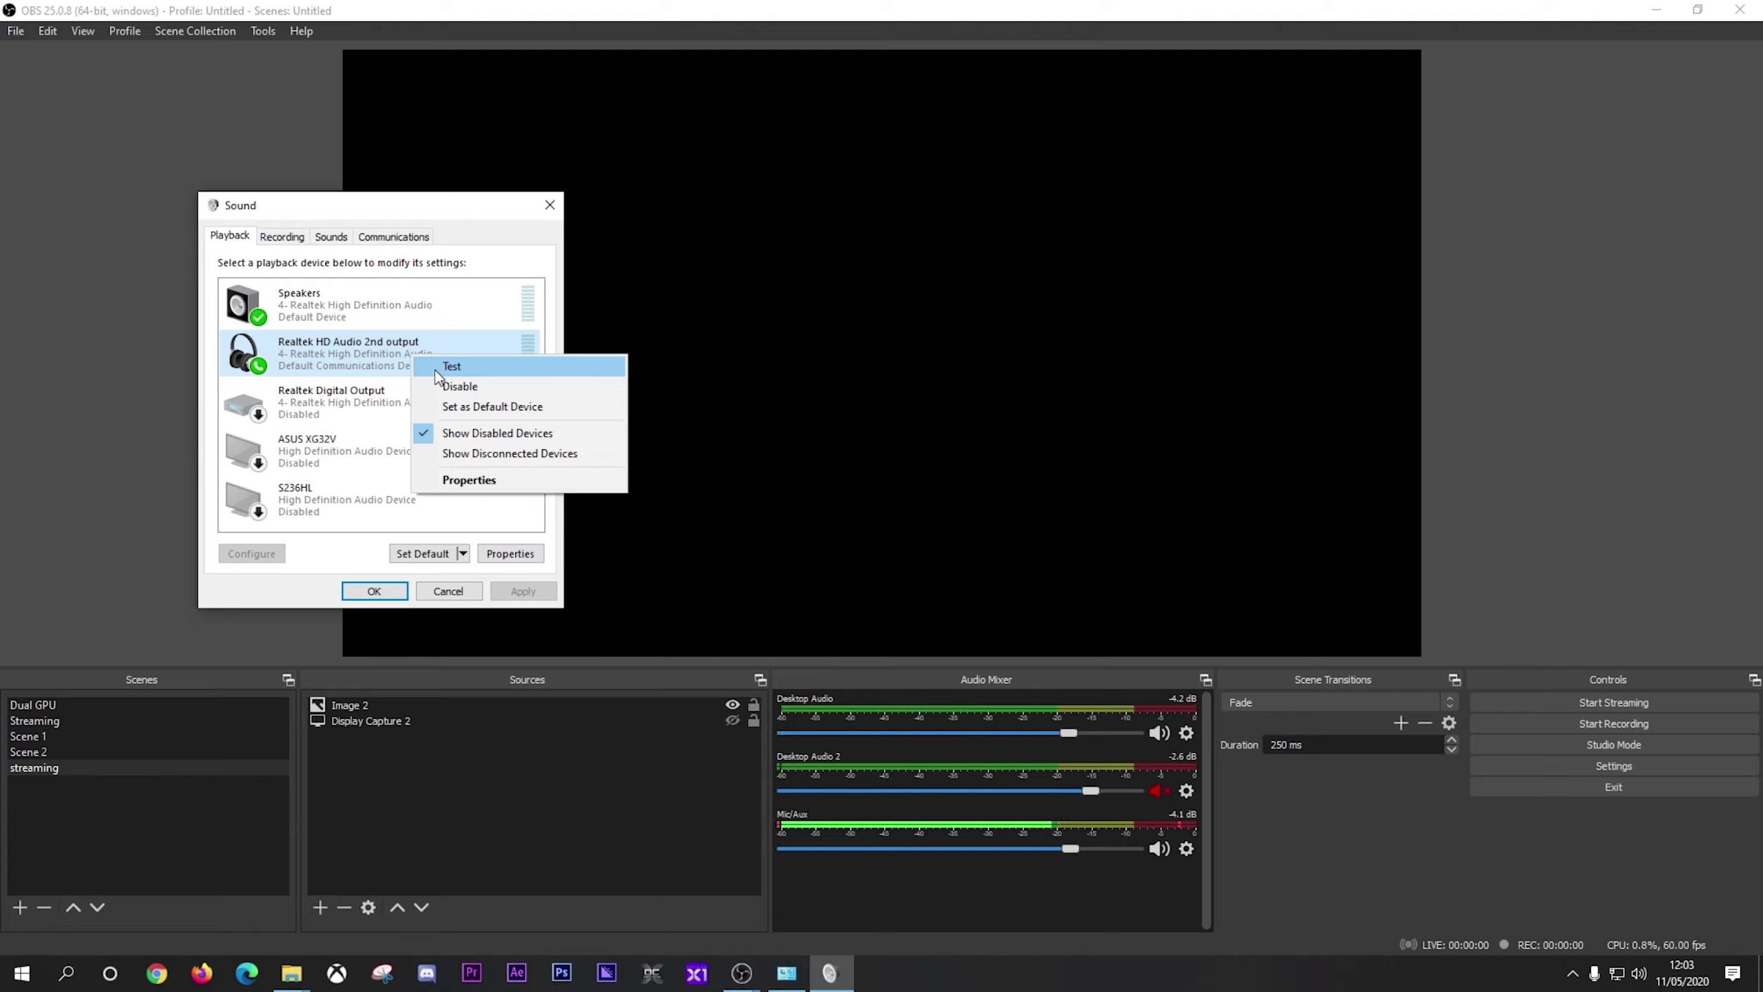
pyautogui.click(438, 373)
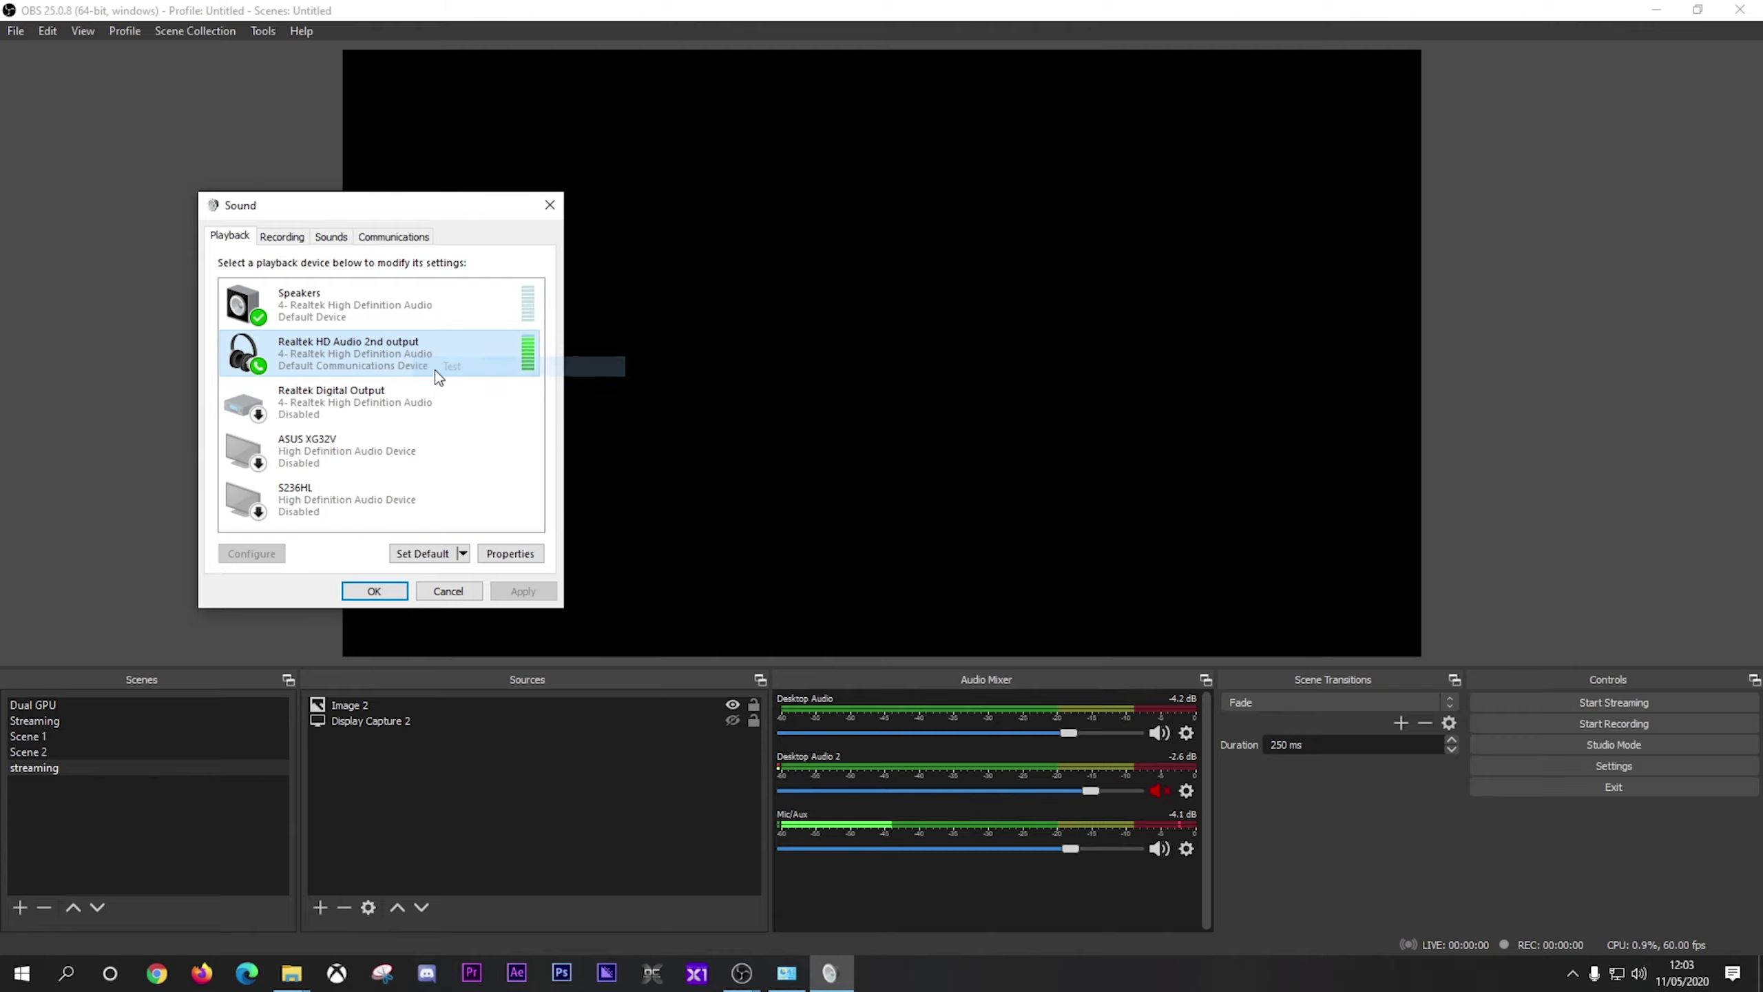
pyautogui.click(394, 592)
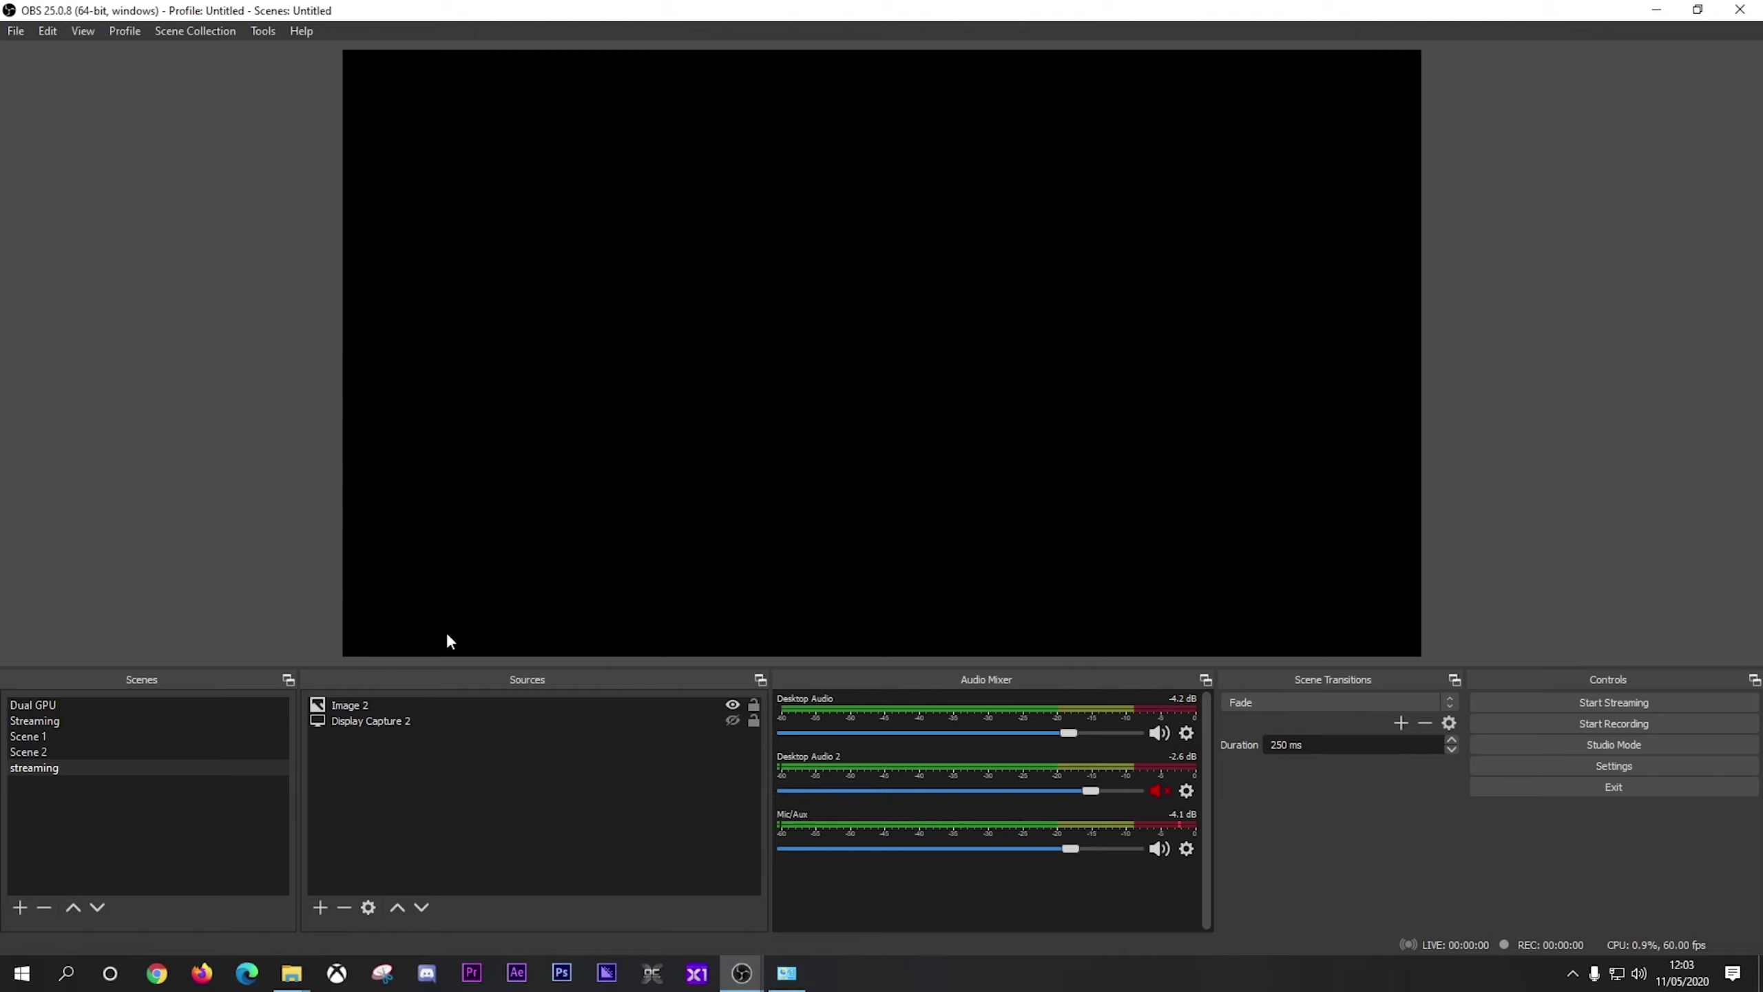
# Open the Video settings and select the 2560x1440 base canvas resolution (1920x1080 output, 60 FPS).
pyautogui.click(1633, 764)
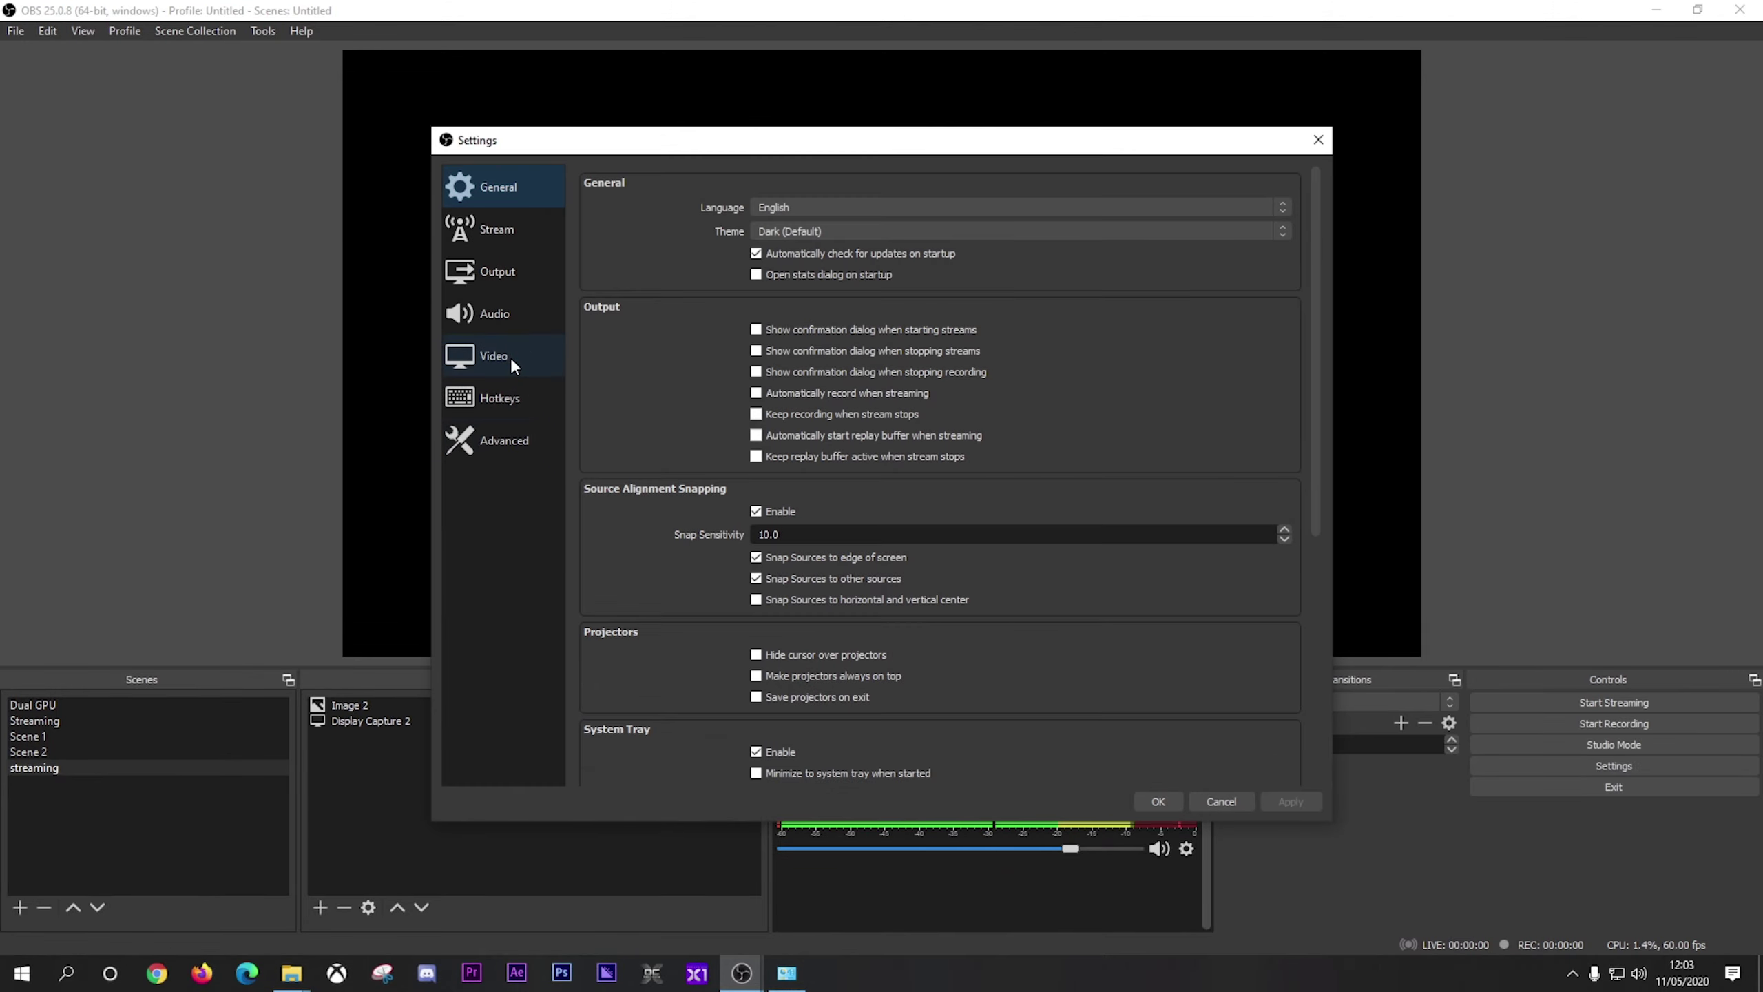
pyautogui.click(510, 357)
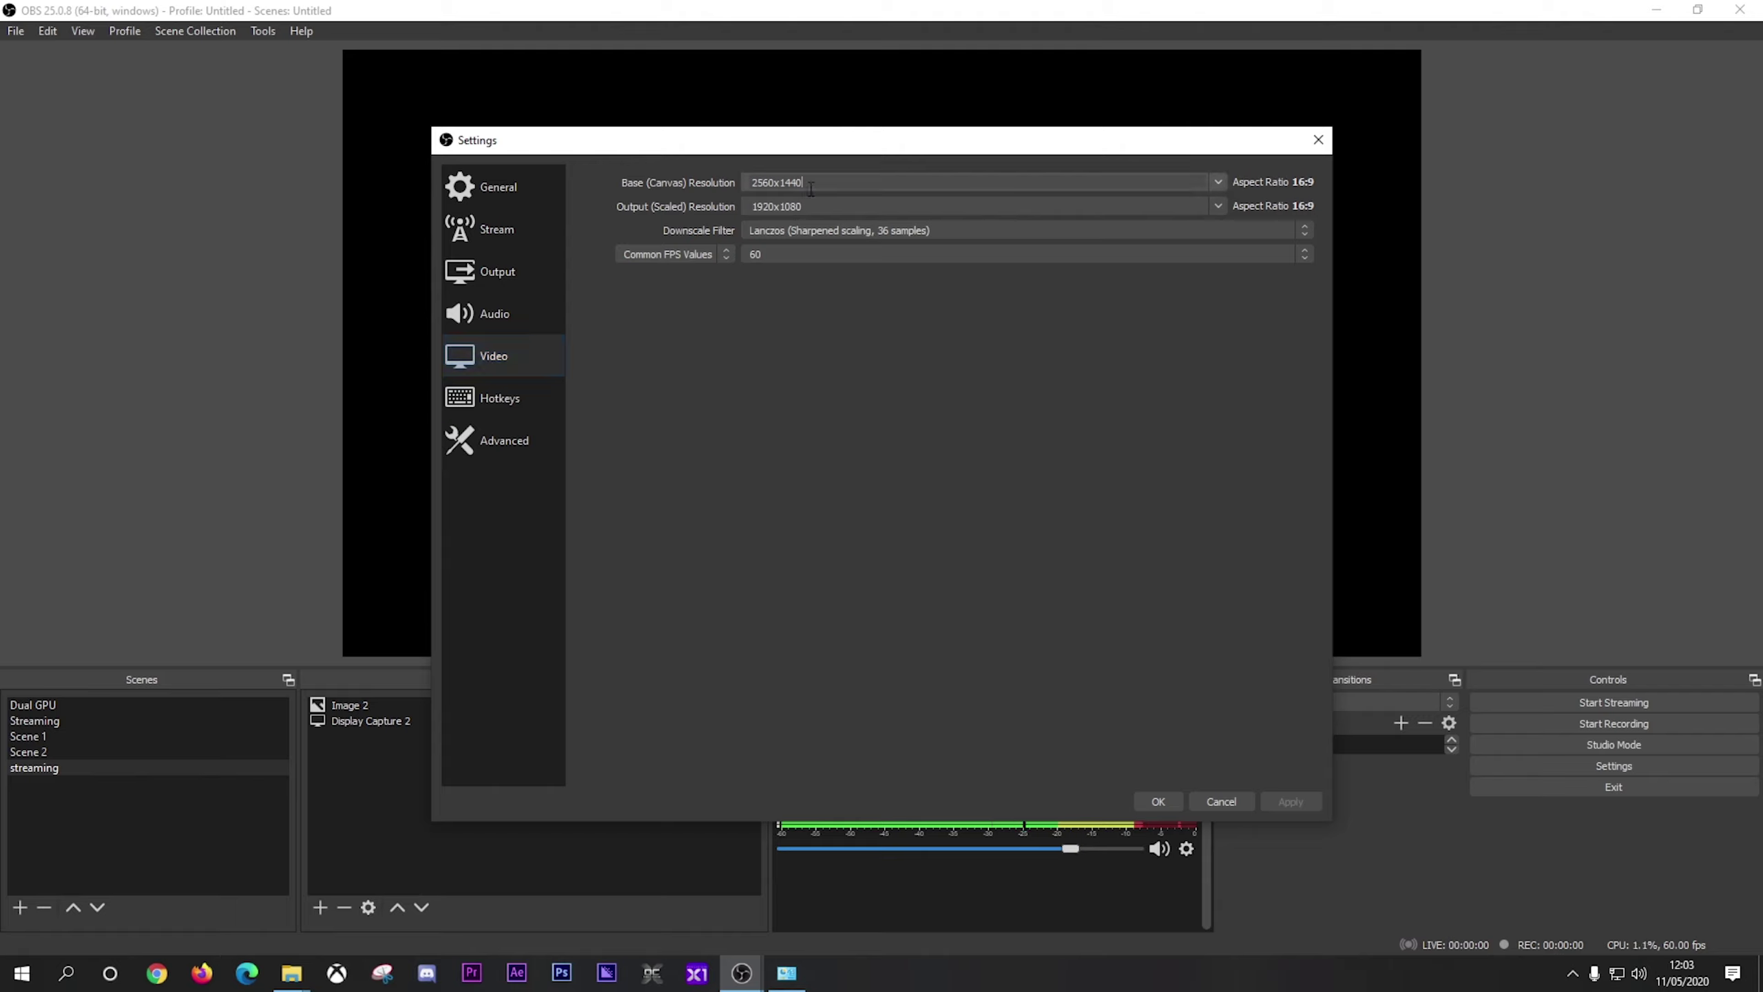
pyautogui.moveTo(811, 189); pyautogui.dragTo(753, 188)
# Review the hotkeys, then keep Above Normal process priority and NV12 colour format in Advanced settings.
pyautogui.click(520, 400)
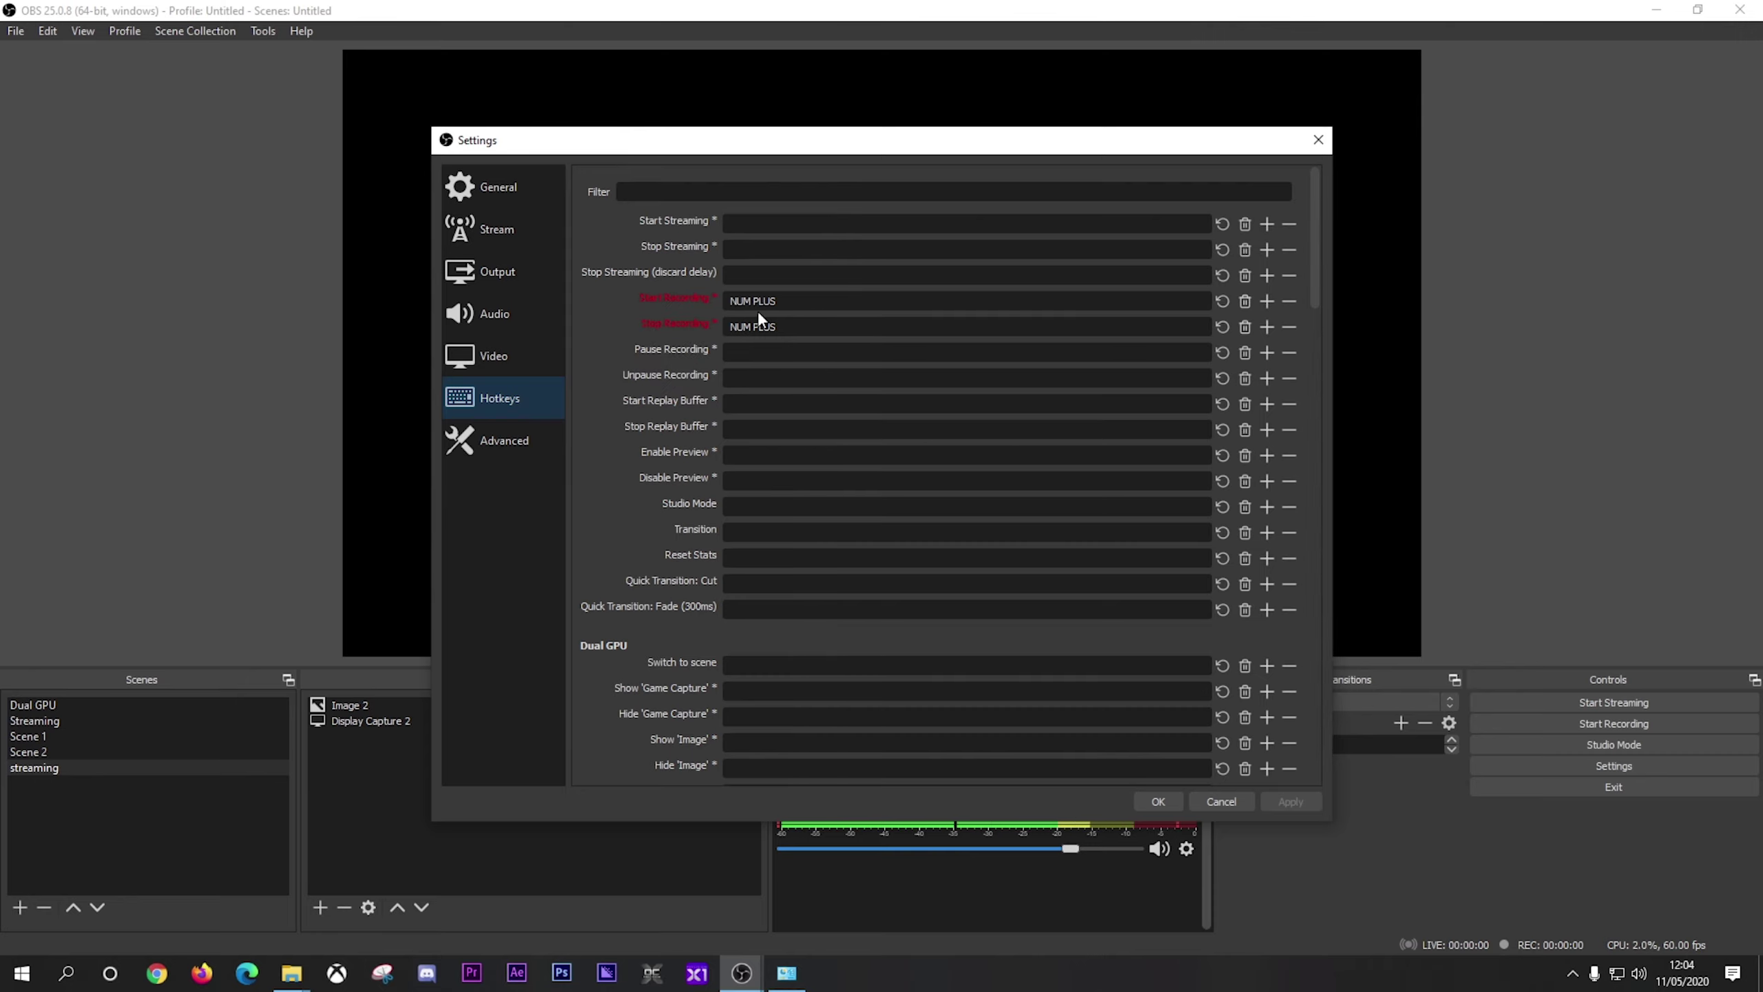
pyautogui.click(548, 451)
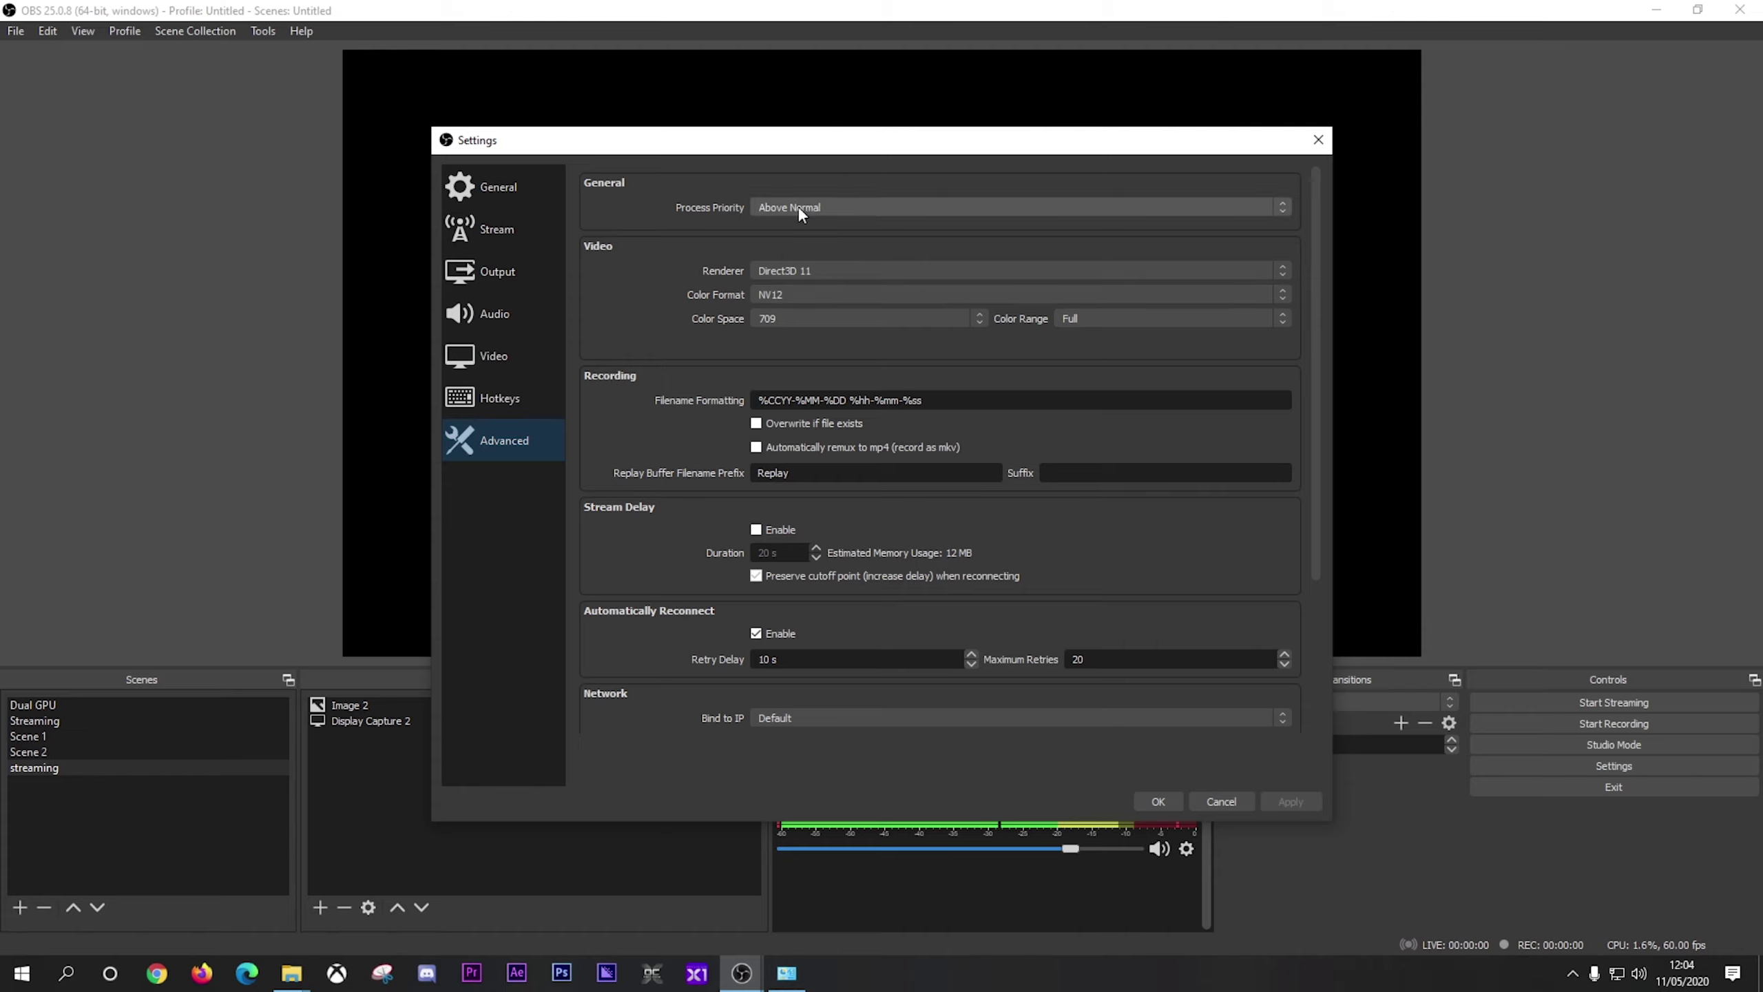
pyautogui.click(870, 210)
pyautogui.click(863, 237)
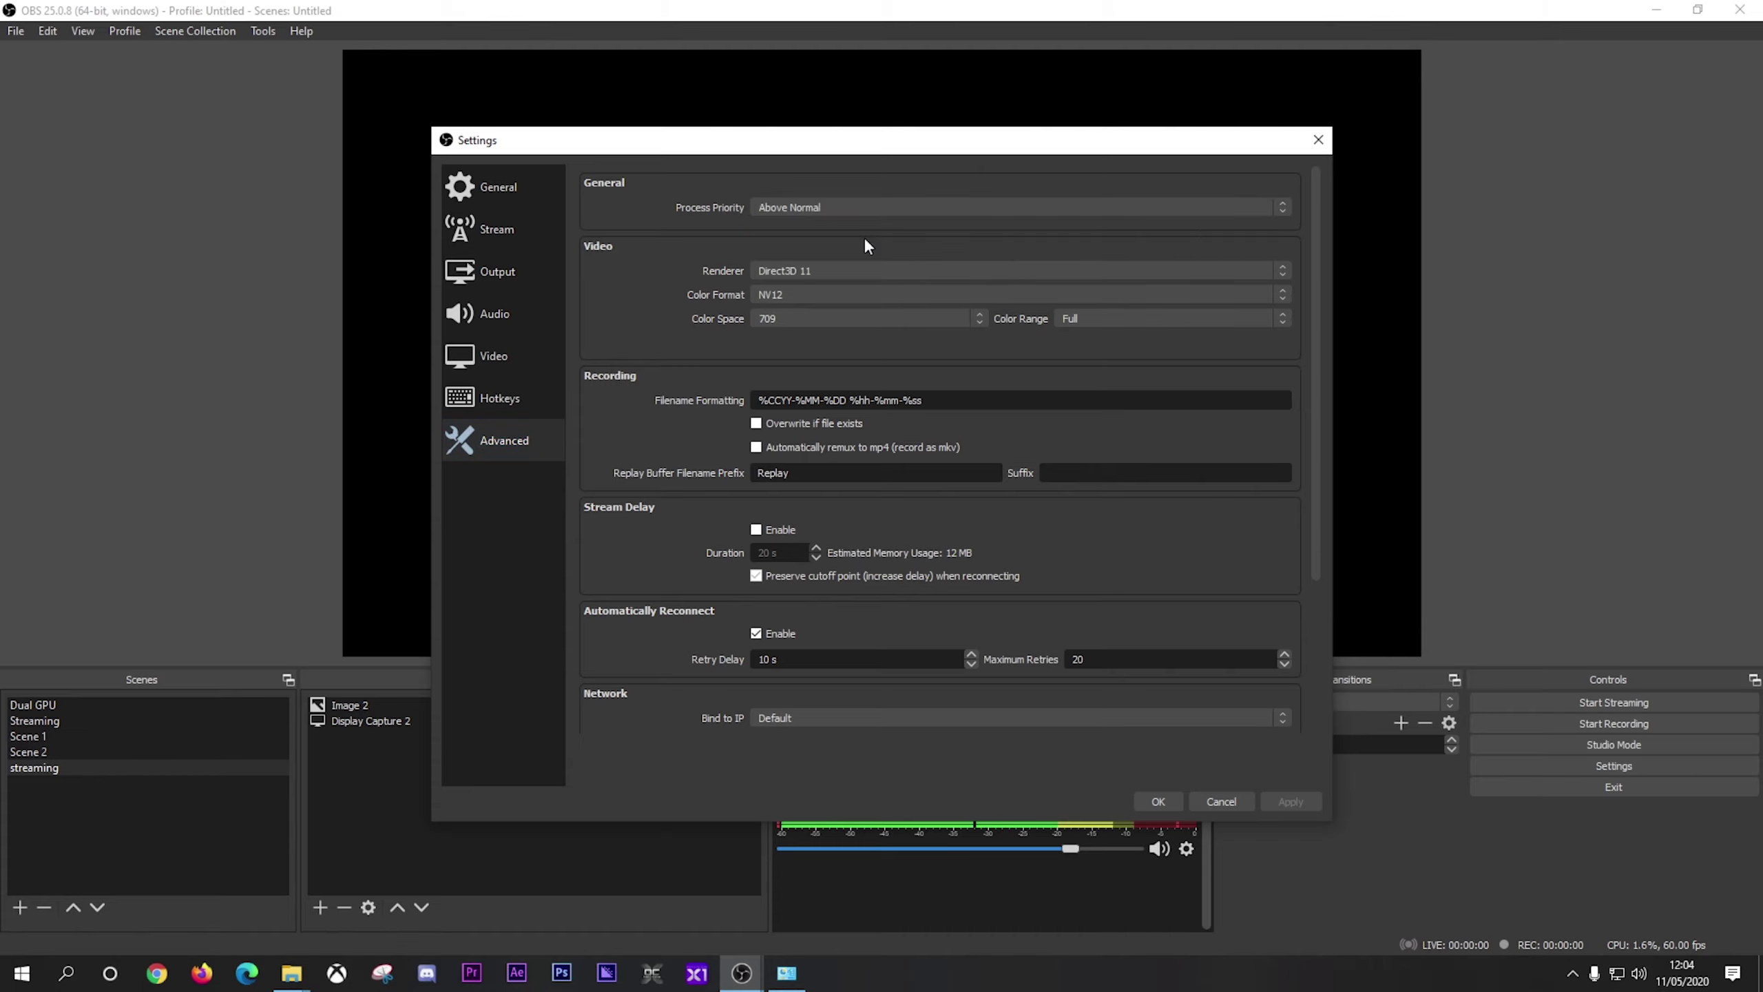
pyautogui.click(847, 290)
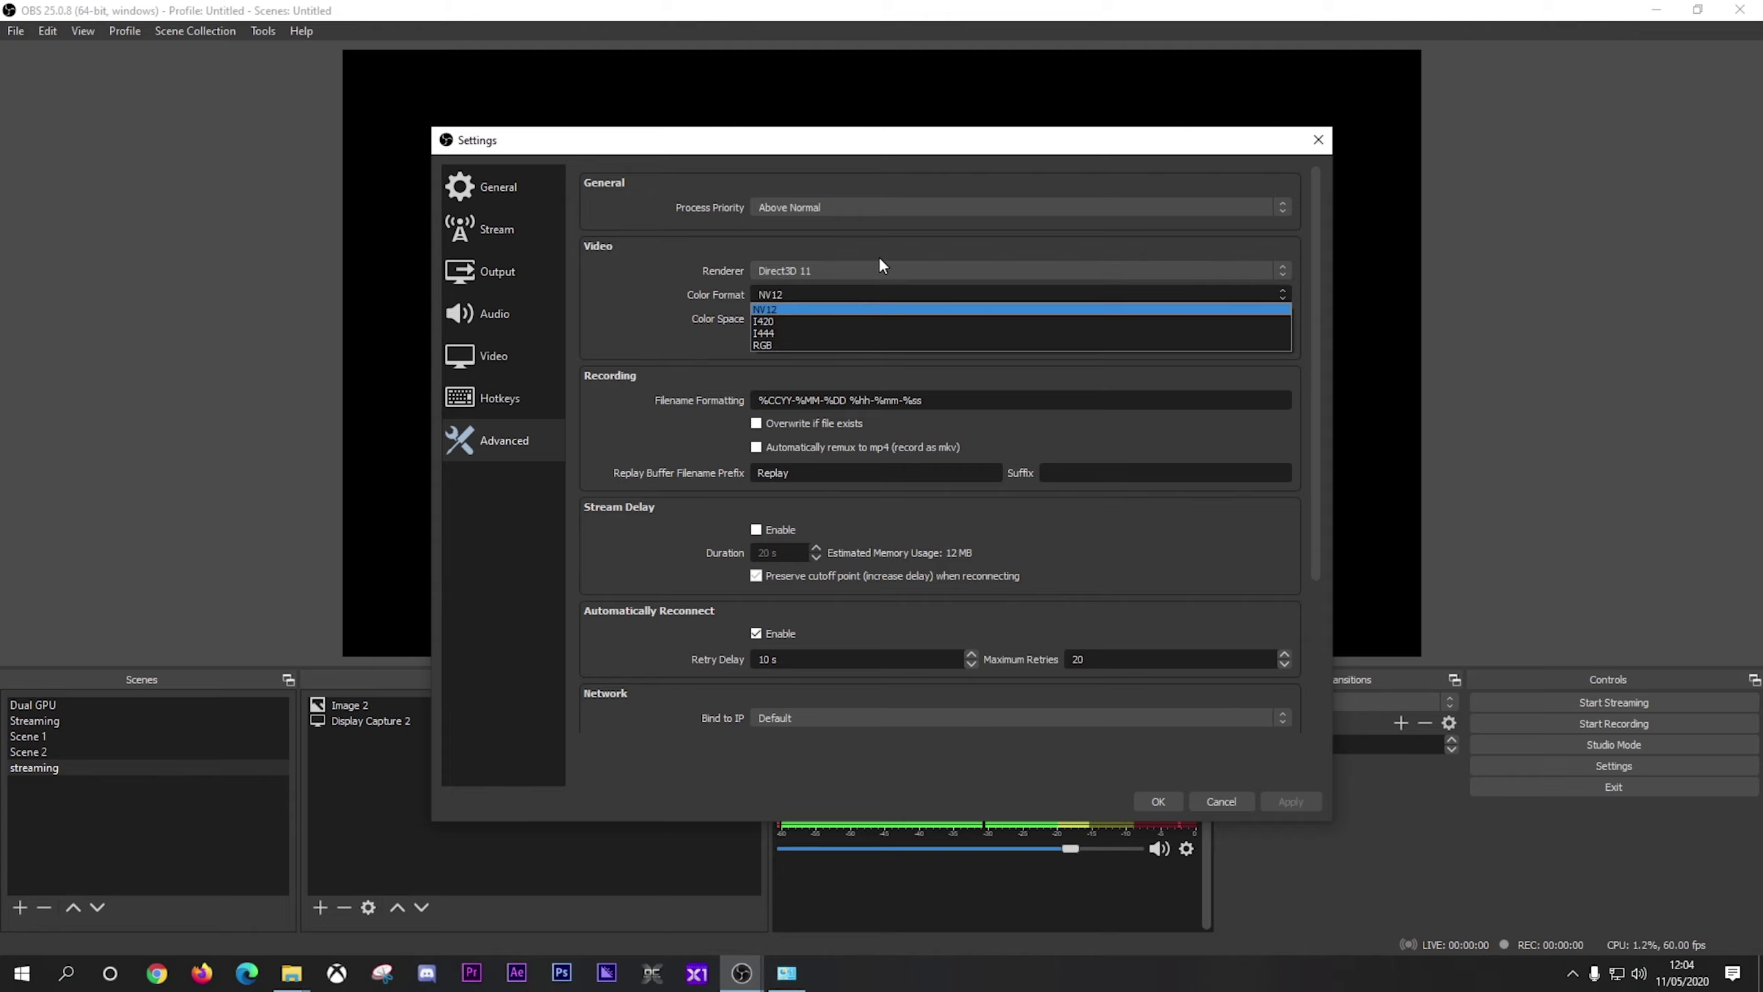
pyautogui.click(878, 256)
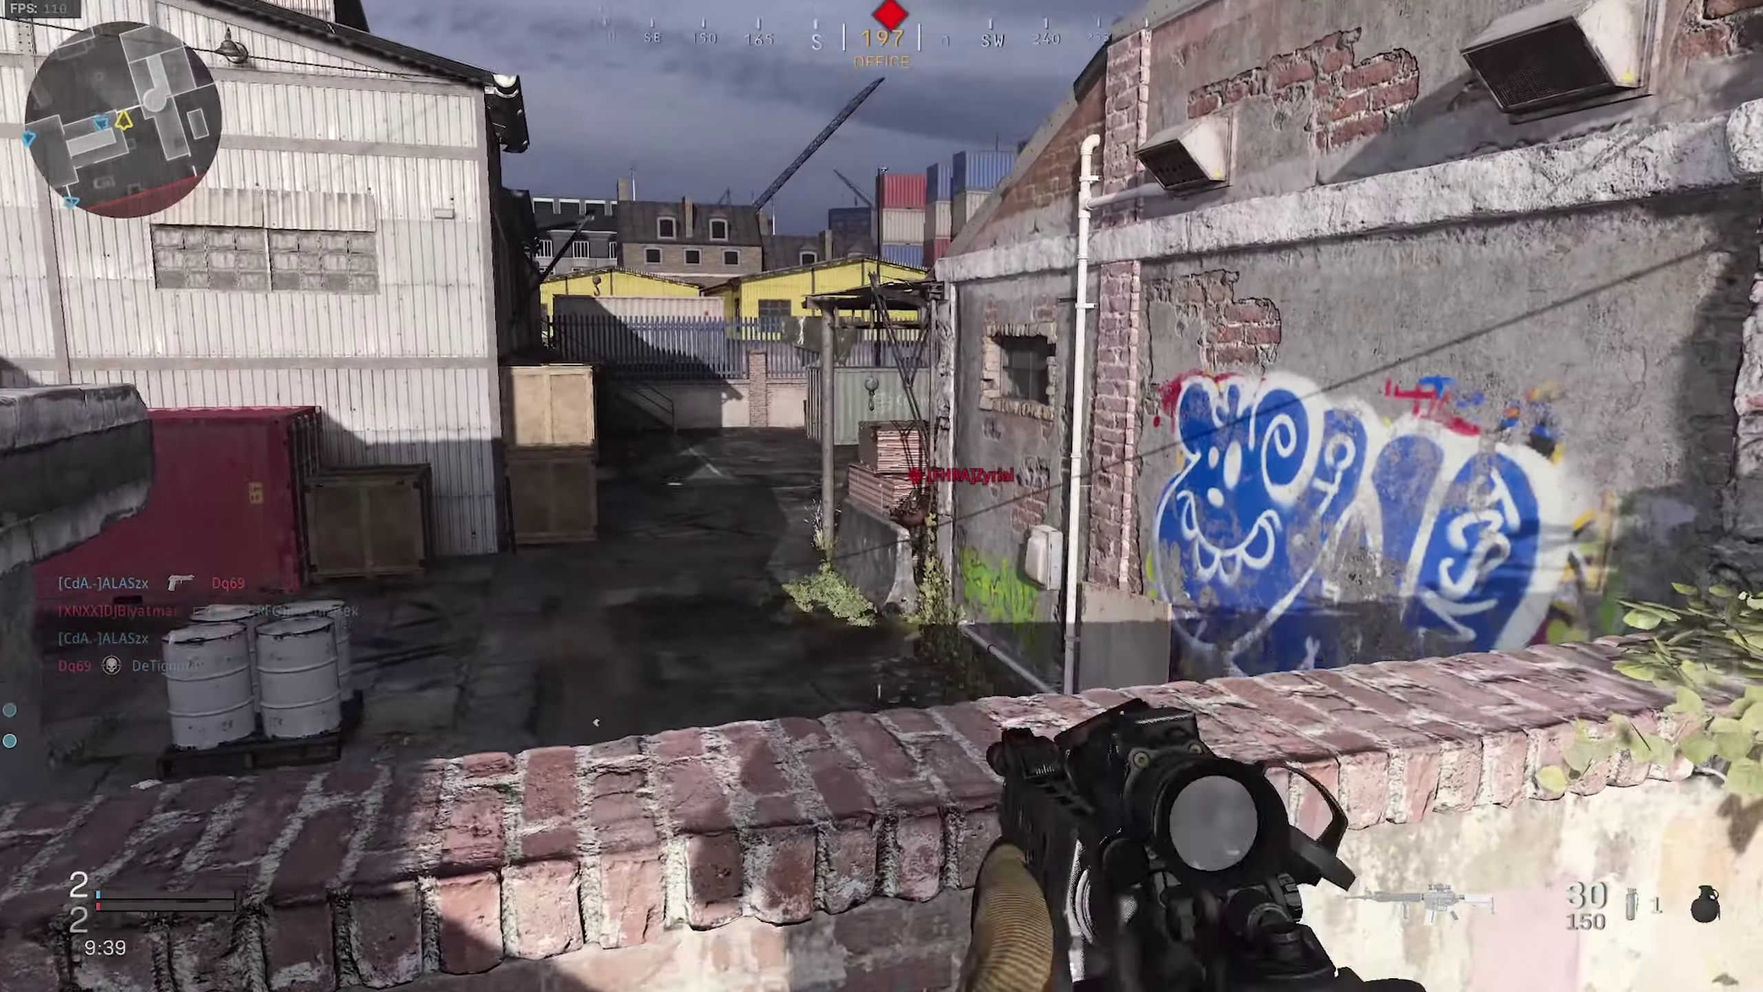
# Scope in and kill the enemy in the courtyard.
pyautogui.rightClick(881, 496)
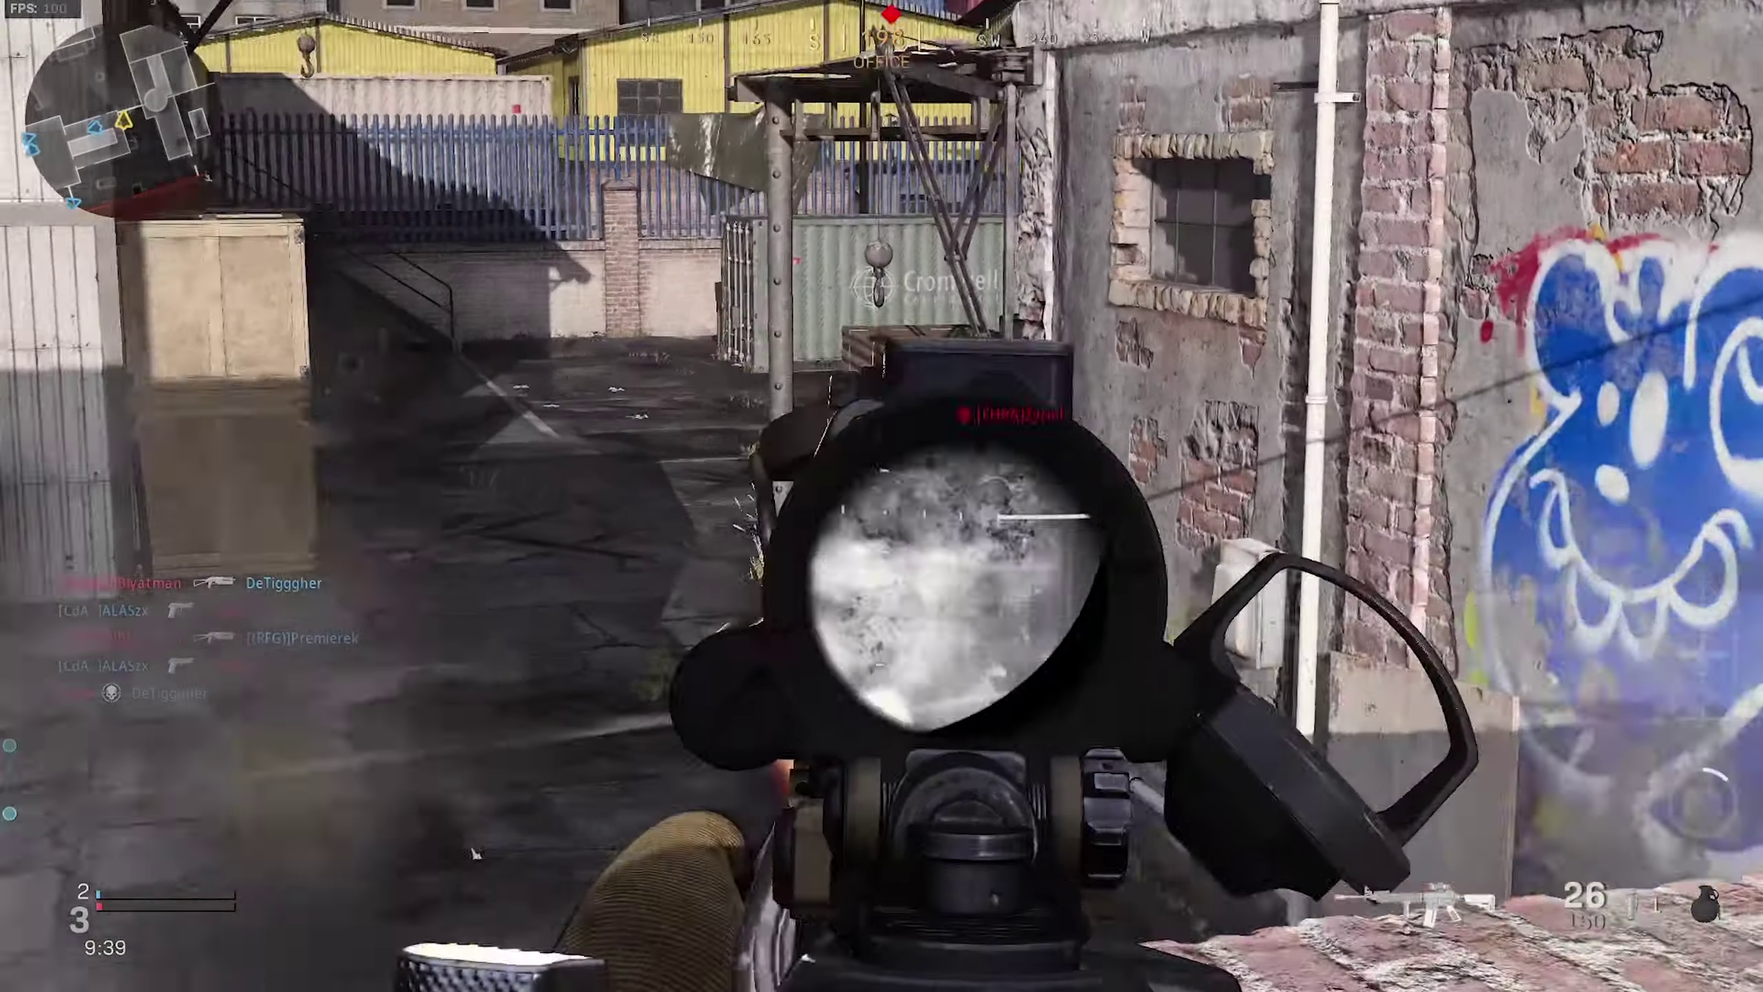
pyautogui.click(881, 496)
pyautogui.click(882, 496)
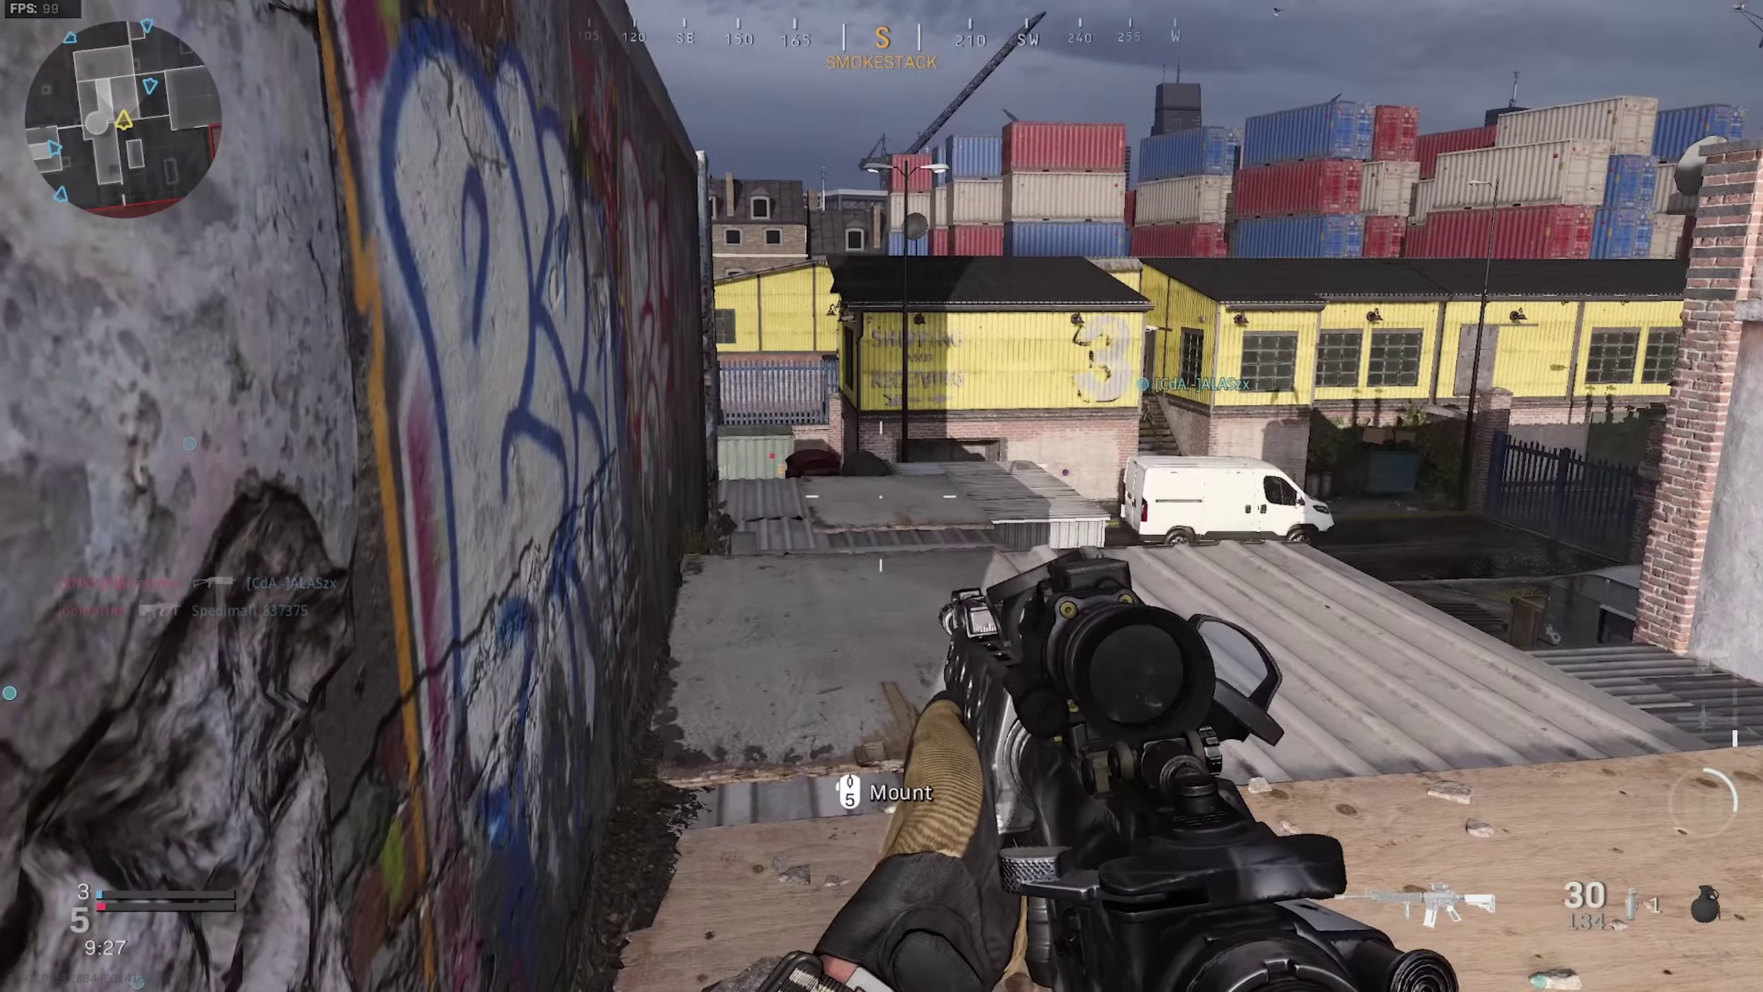
# Crouch behind the wall and score a longshot kill on a distant enemy.
pyautogui.press('c')
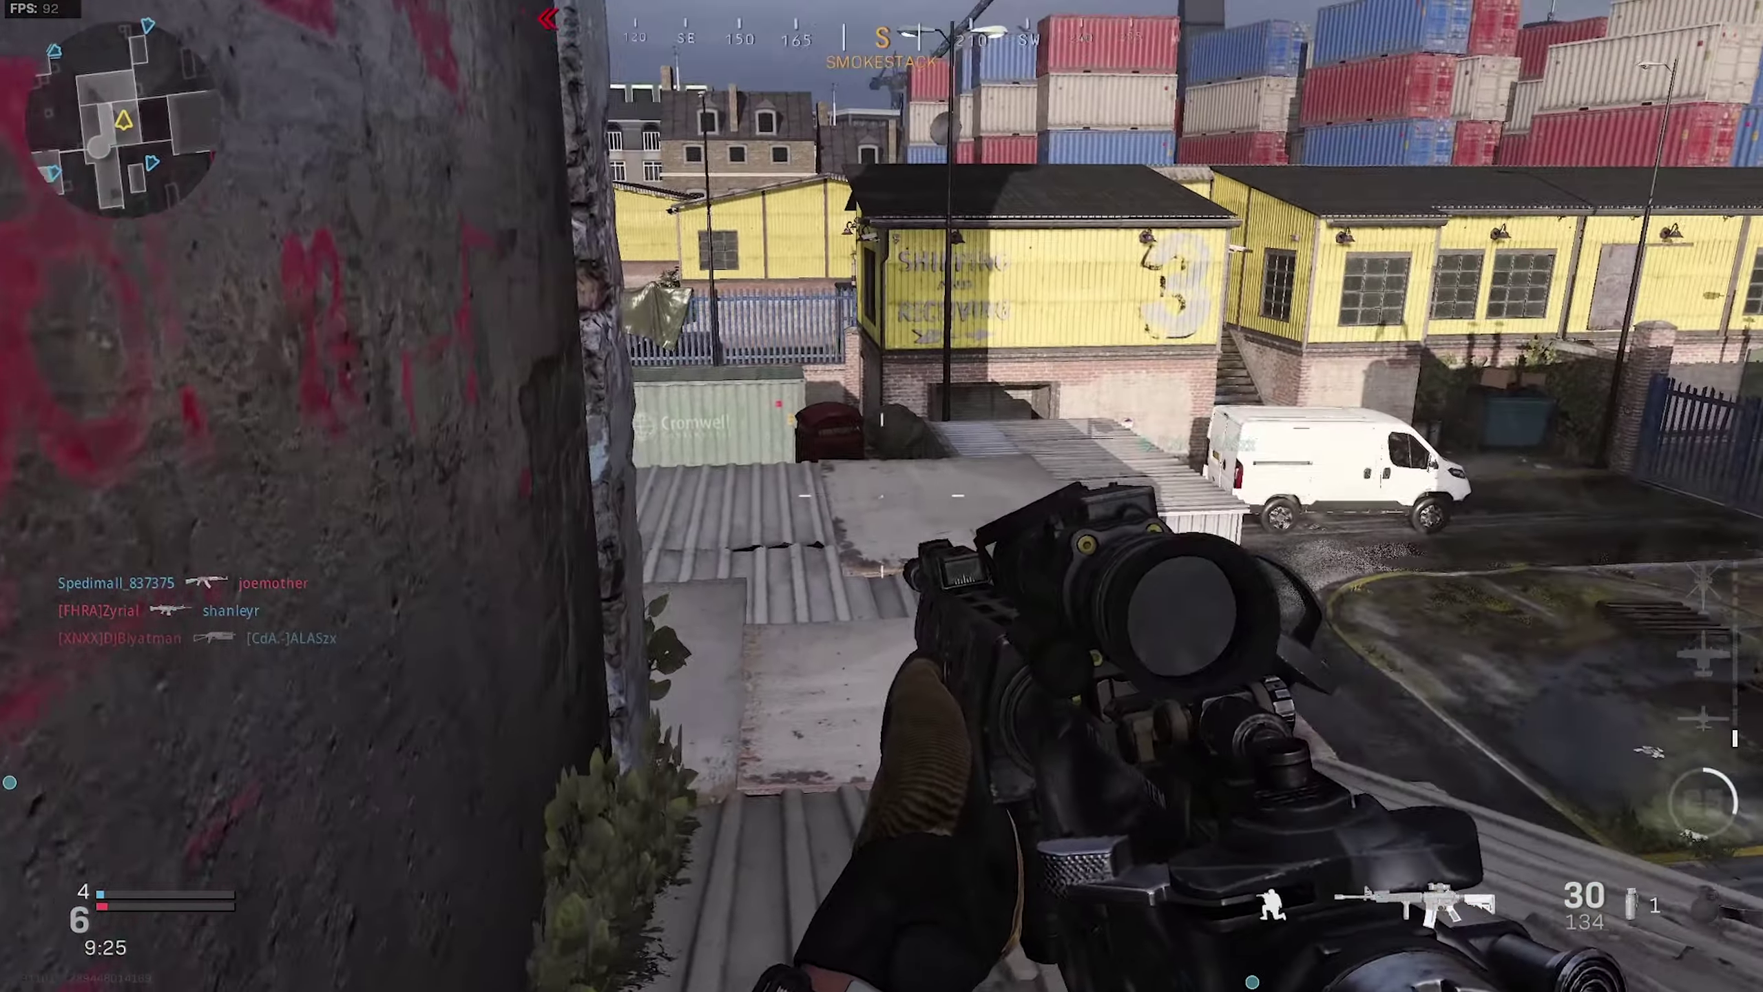
pyautogui.rightClick(881, 495)
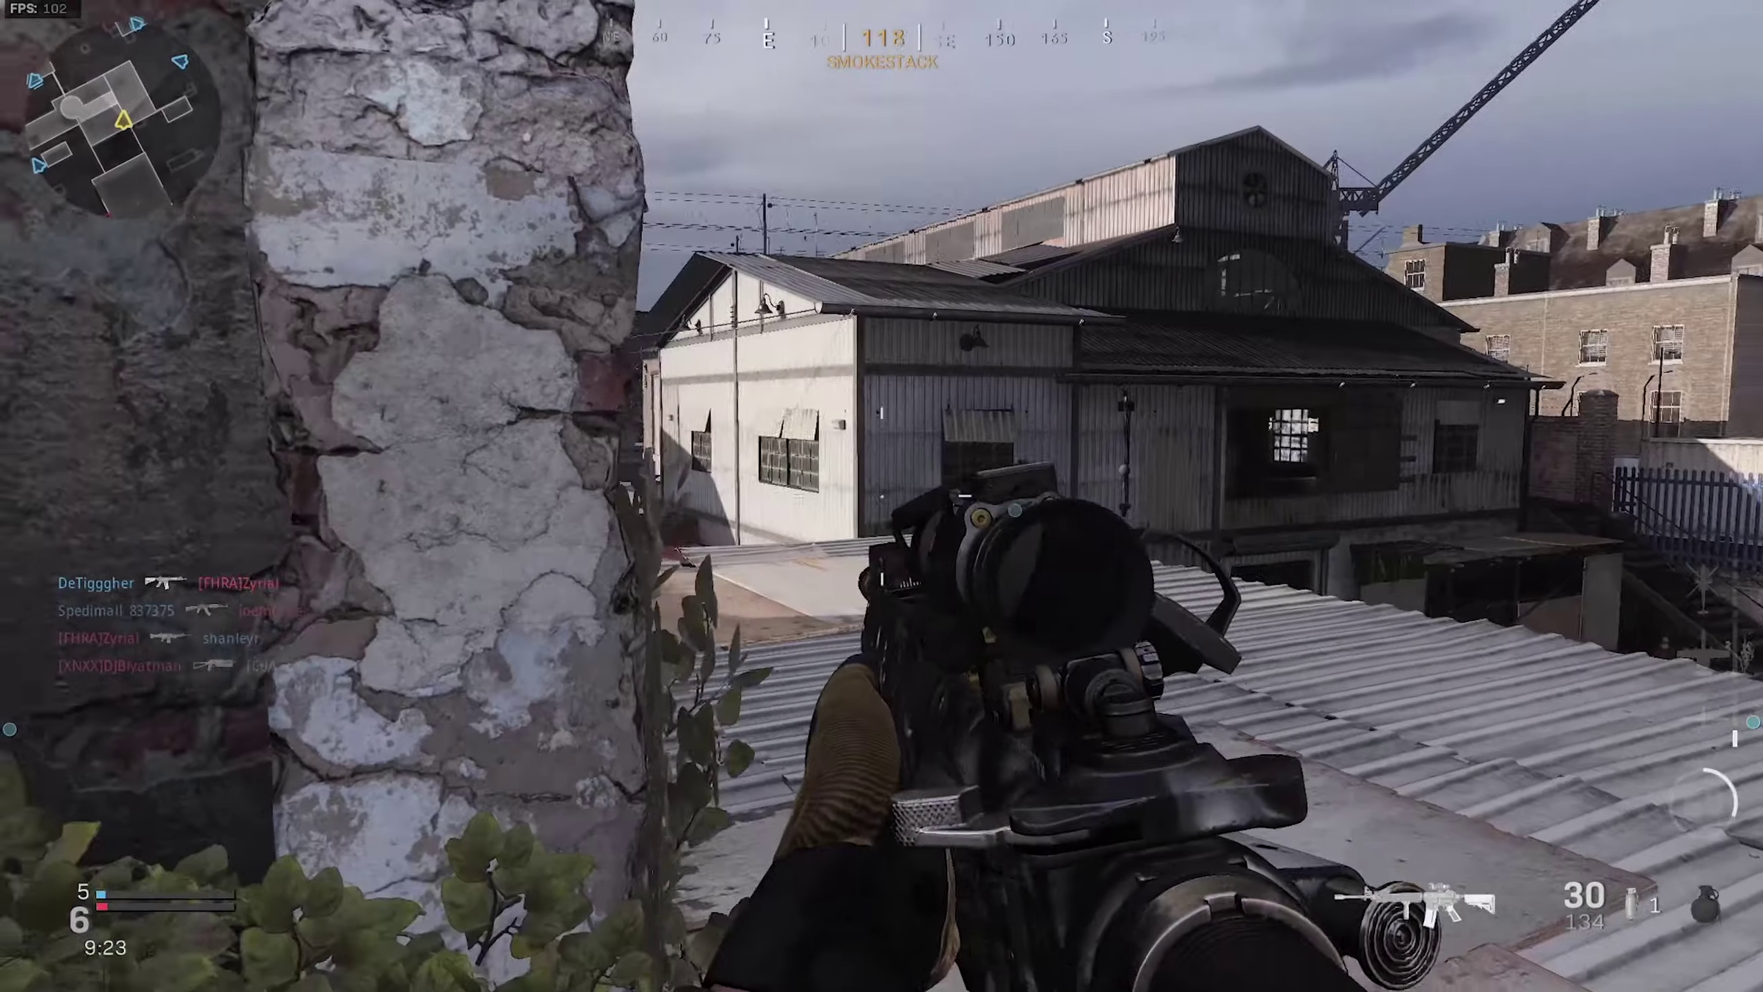
pyautogui.rightClick(881, 496)
pyautogui.click(882, 496)
pyautogui.click(882, 496)
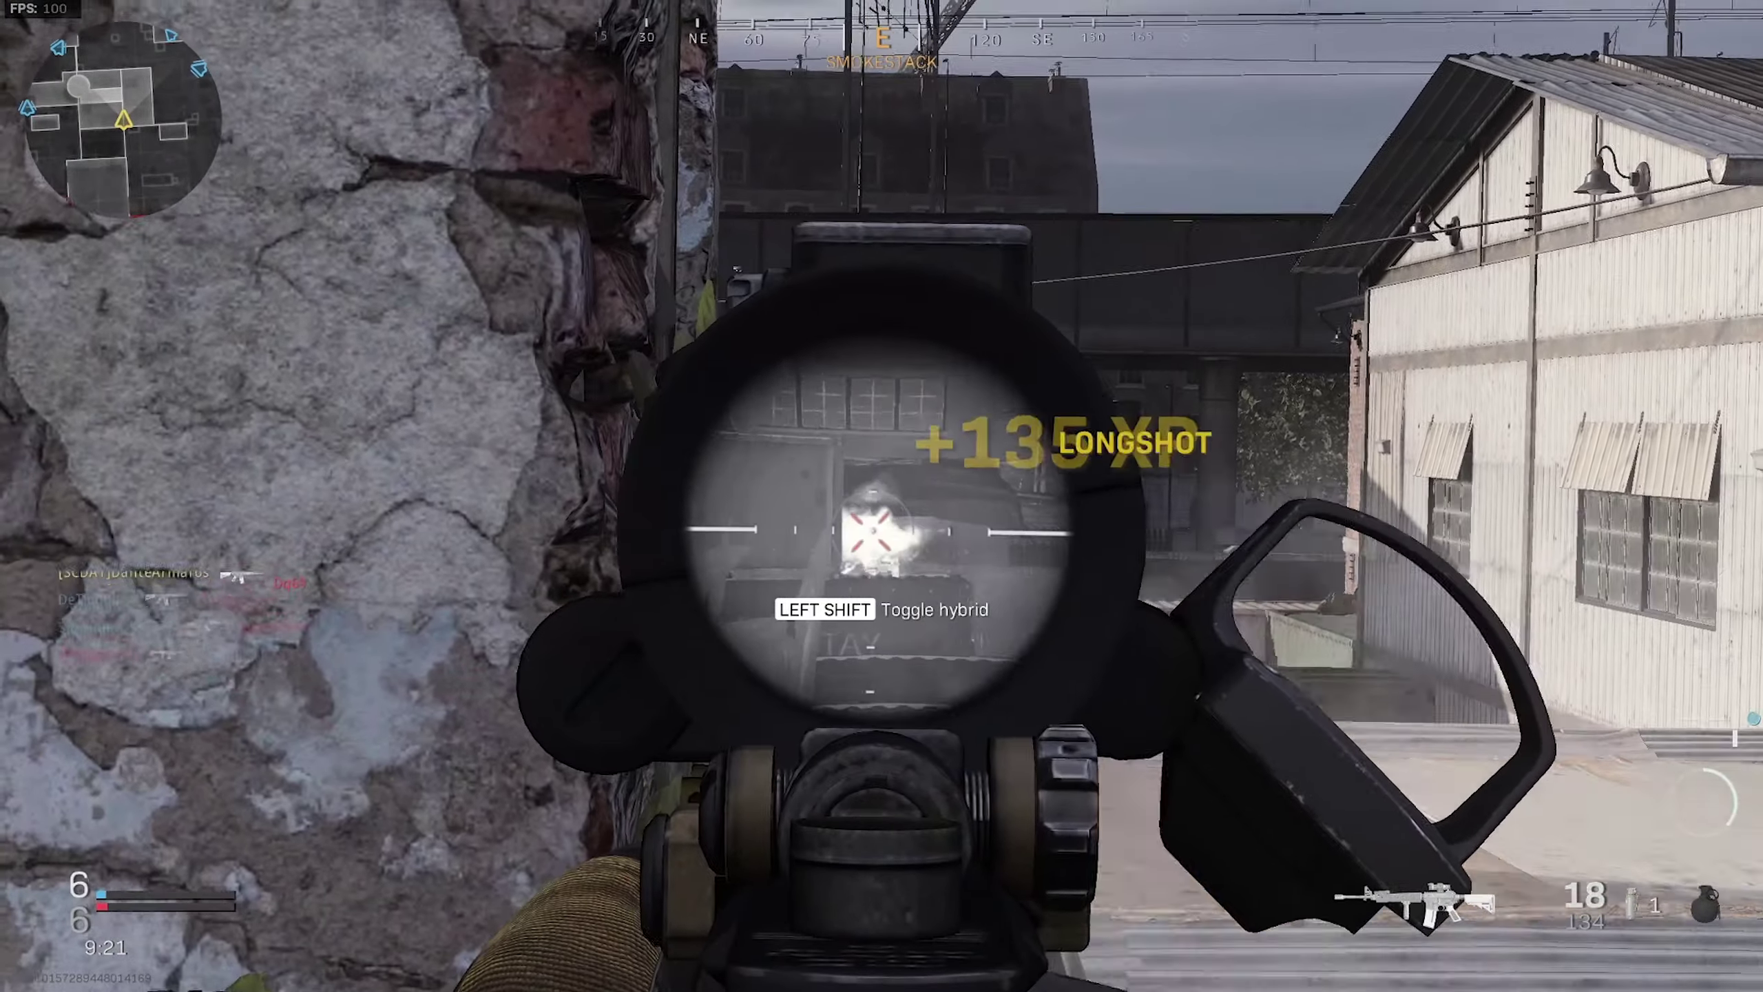
pyautogui.click(882, 496)
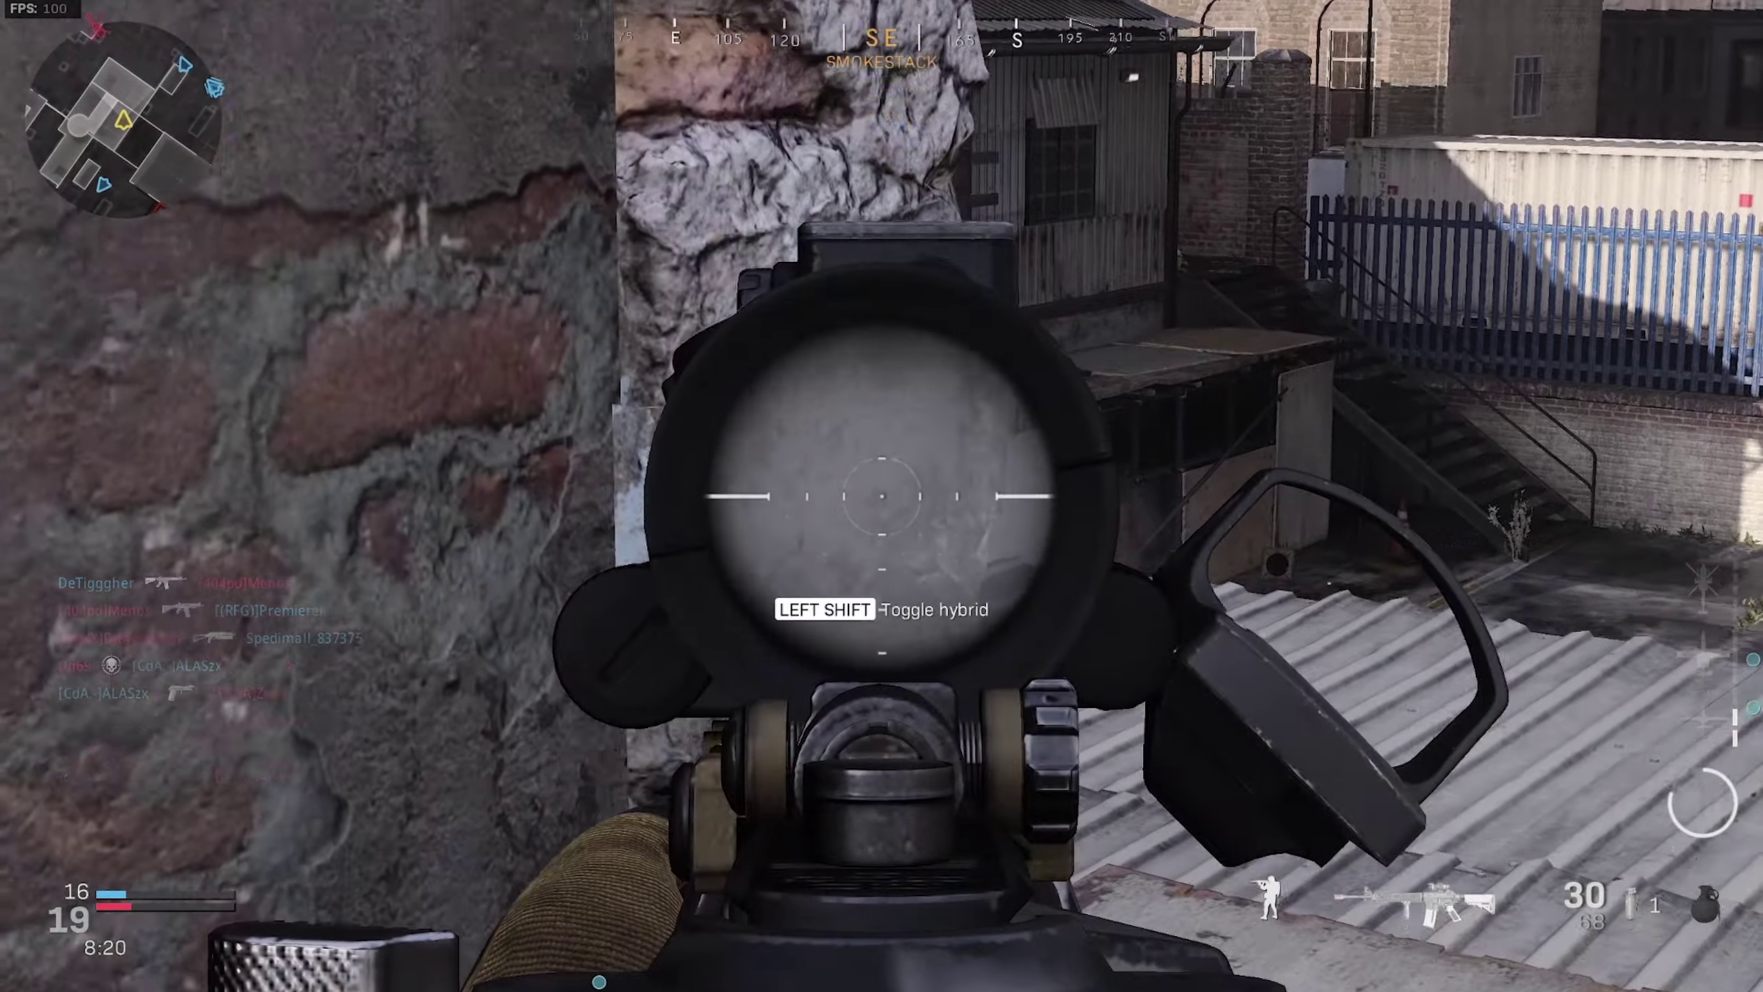
# Kill the rooftop enemy and the enemy in the alley, then reload.
pyautogui.click(882, 496)
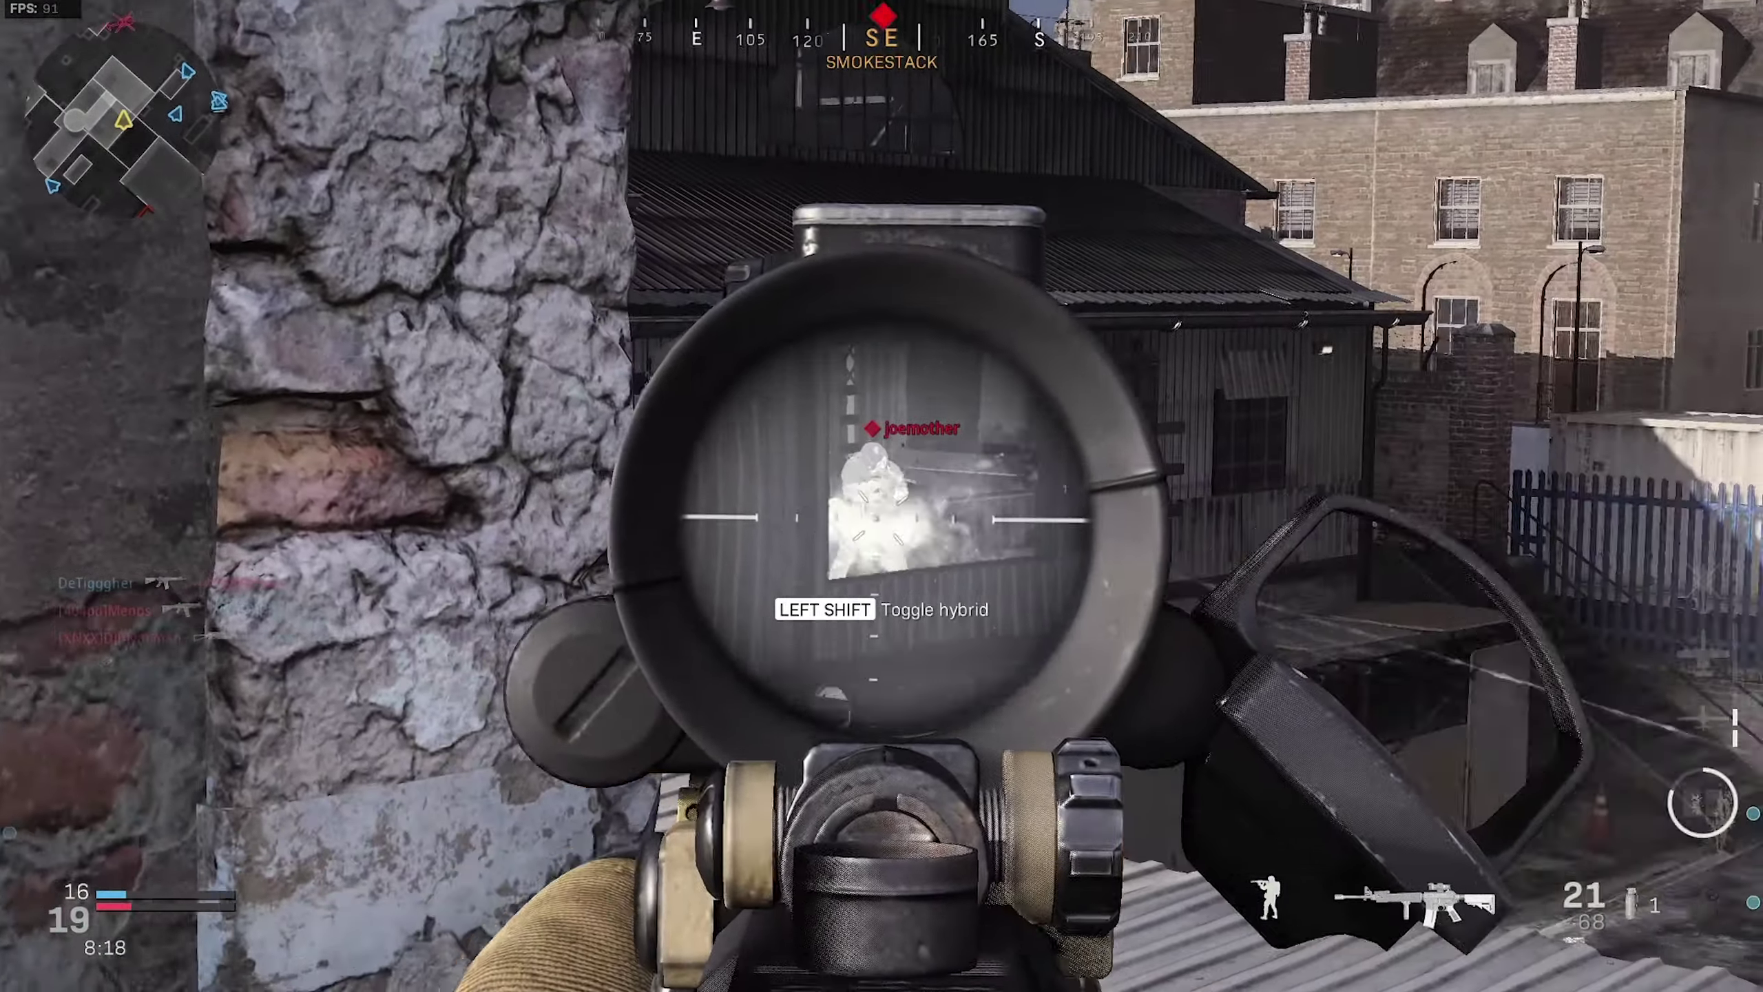
pyautogui.click(882, 496)
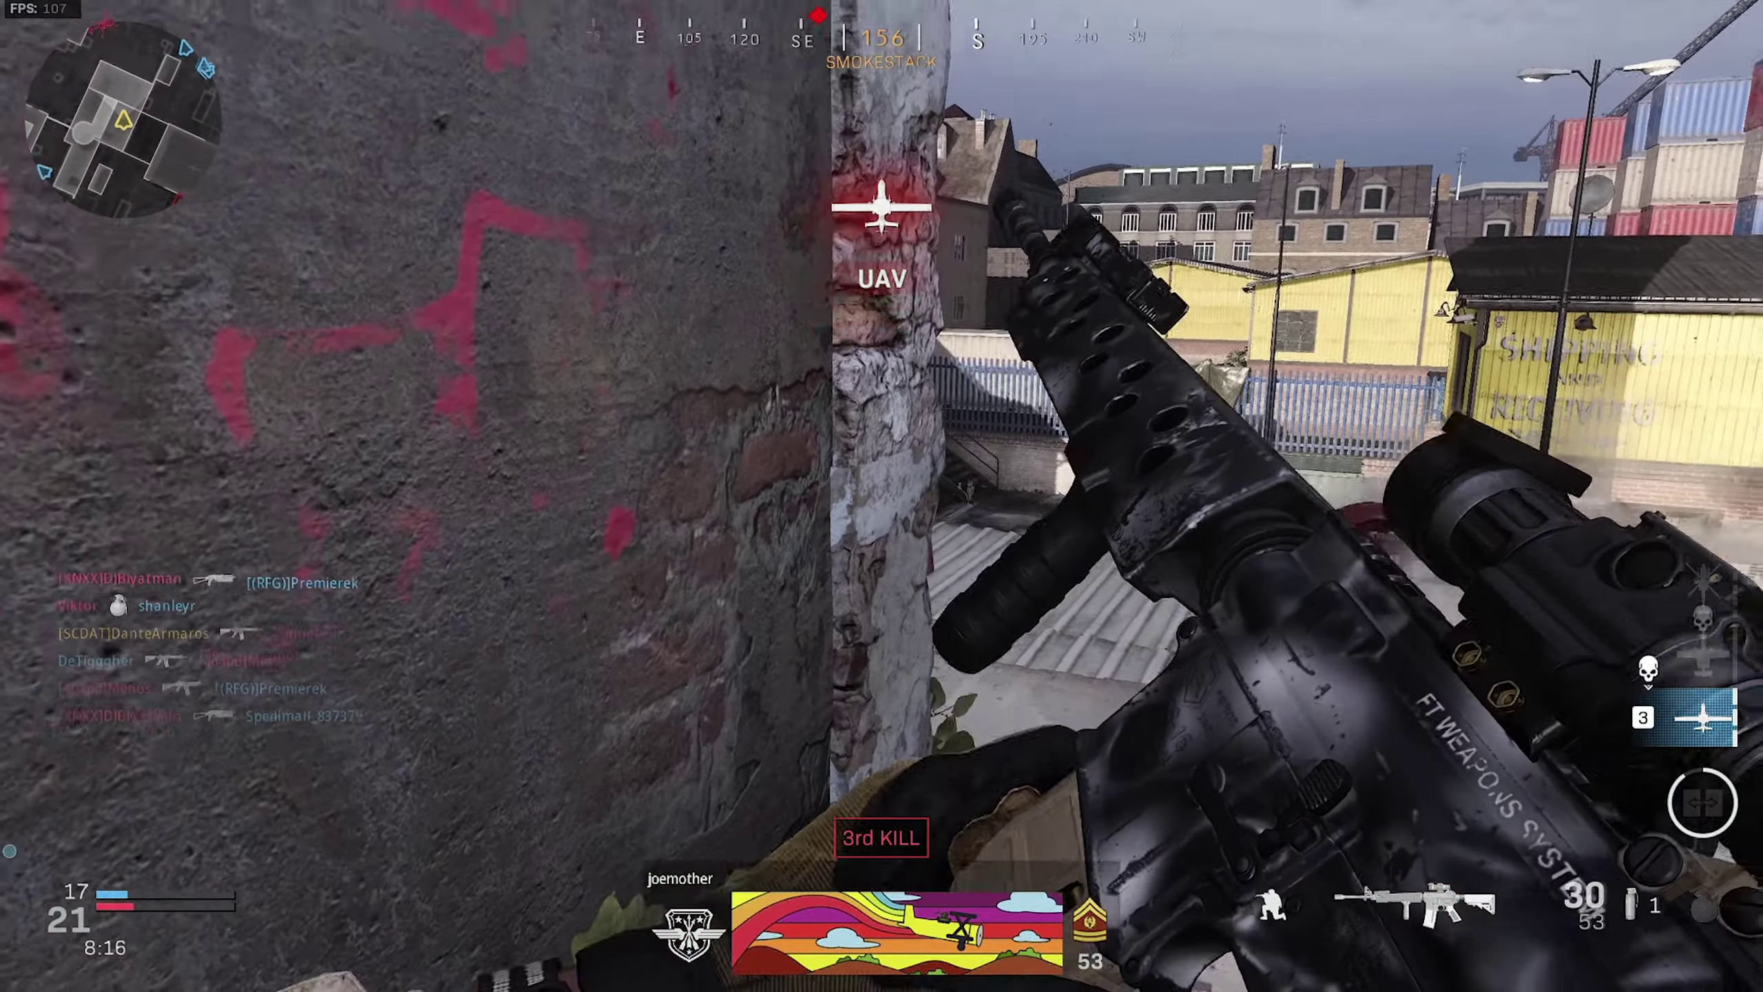
pyautogui.rightClick(882, 496)
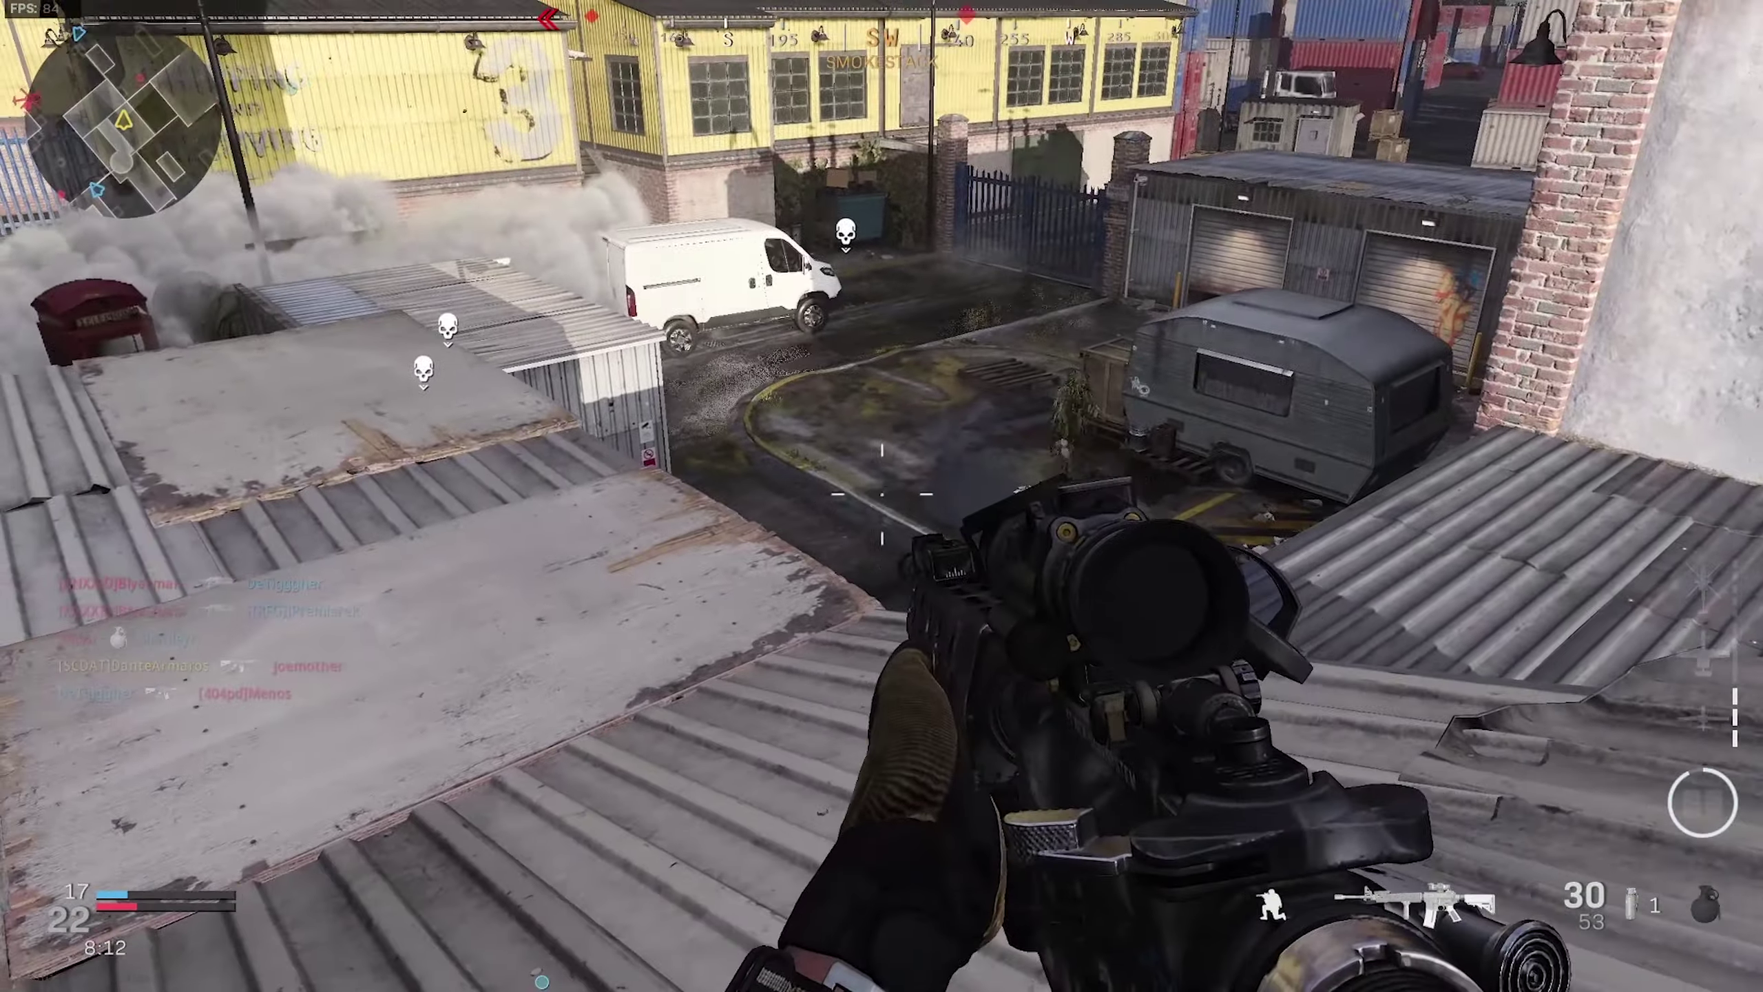
pyautogui.rightClick(882, 496)
pyautogui.click(881, 496)
pyautogui.click(882, 496)
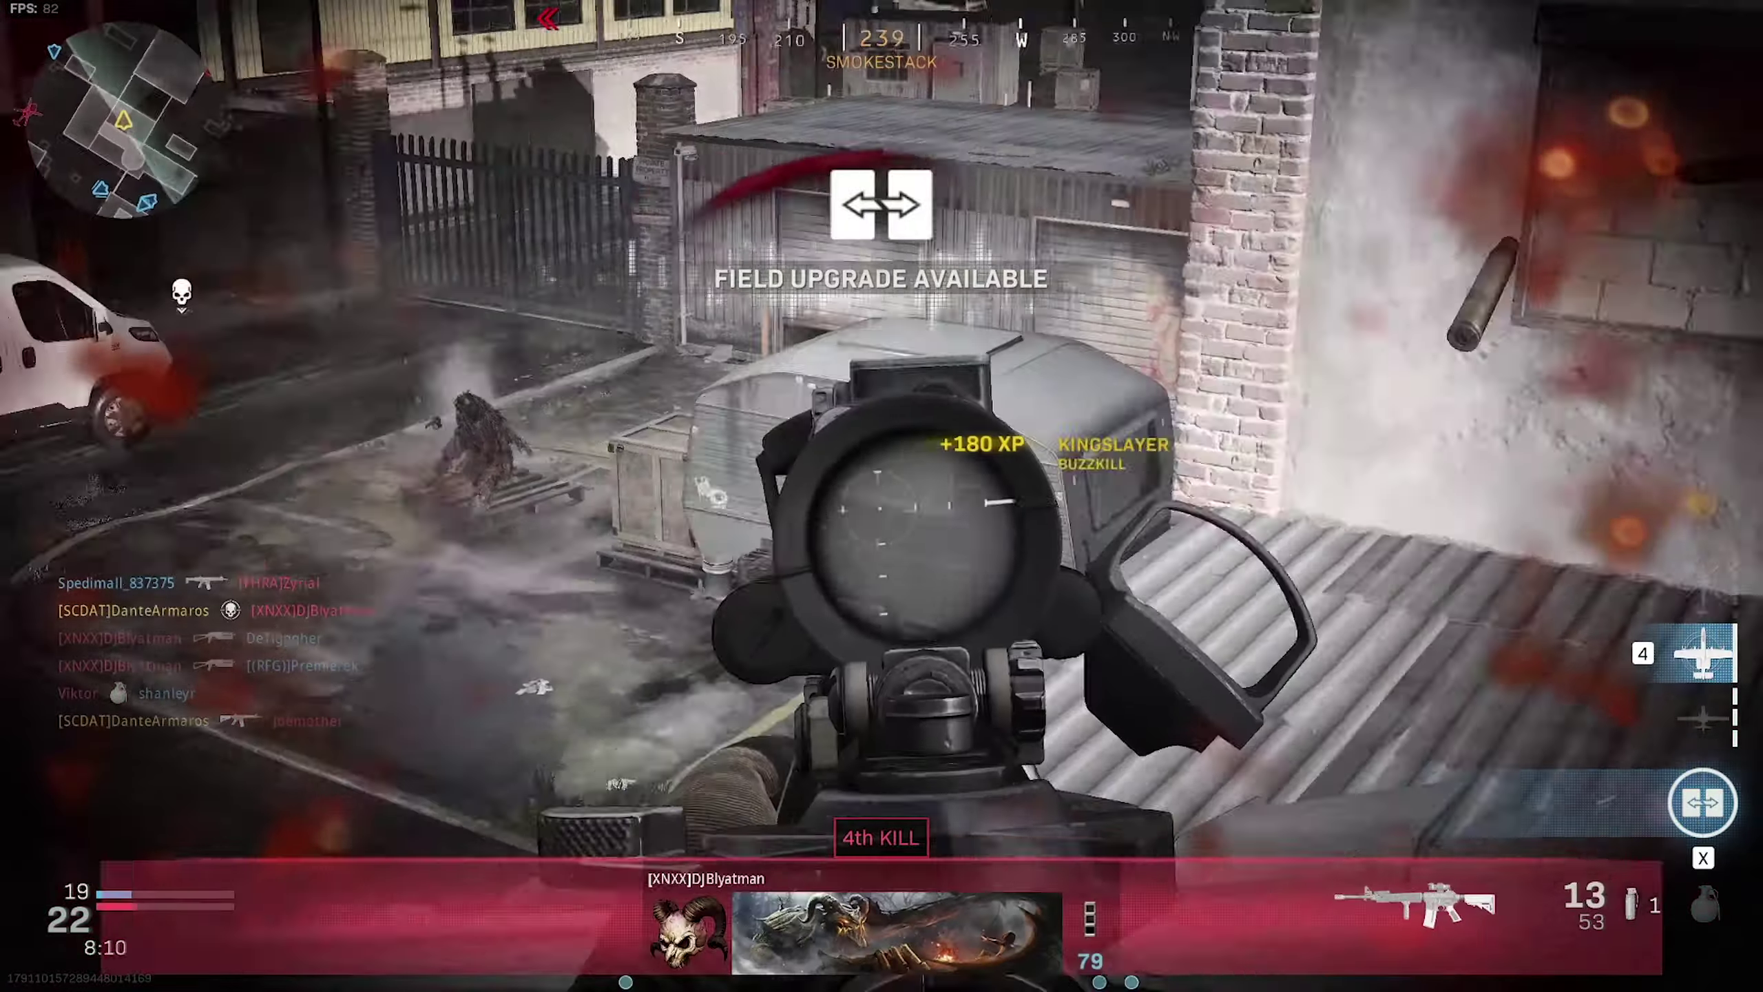
pyautogui.press('r')
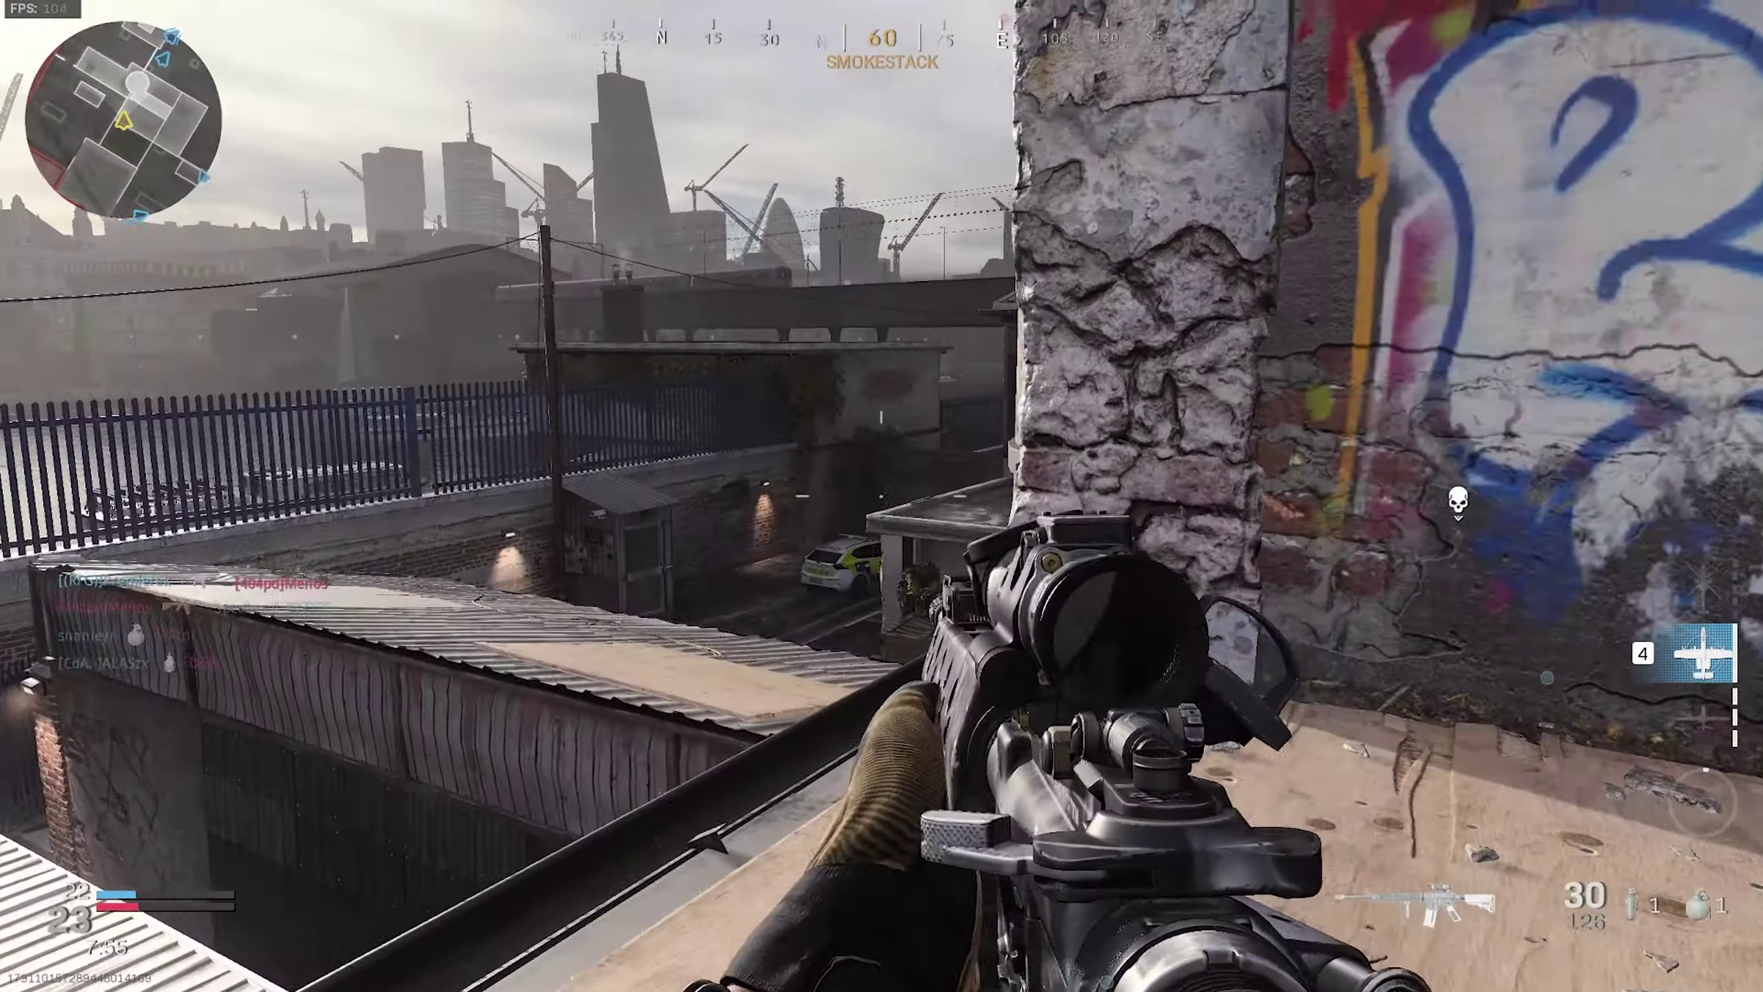
# Take down another enemy through the scope, reload, and mark the precision airstrike target.
pyautogui.rightClick(881, 496)
pyautogui.click(882, 496)
pyautogui.click(882, 496)
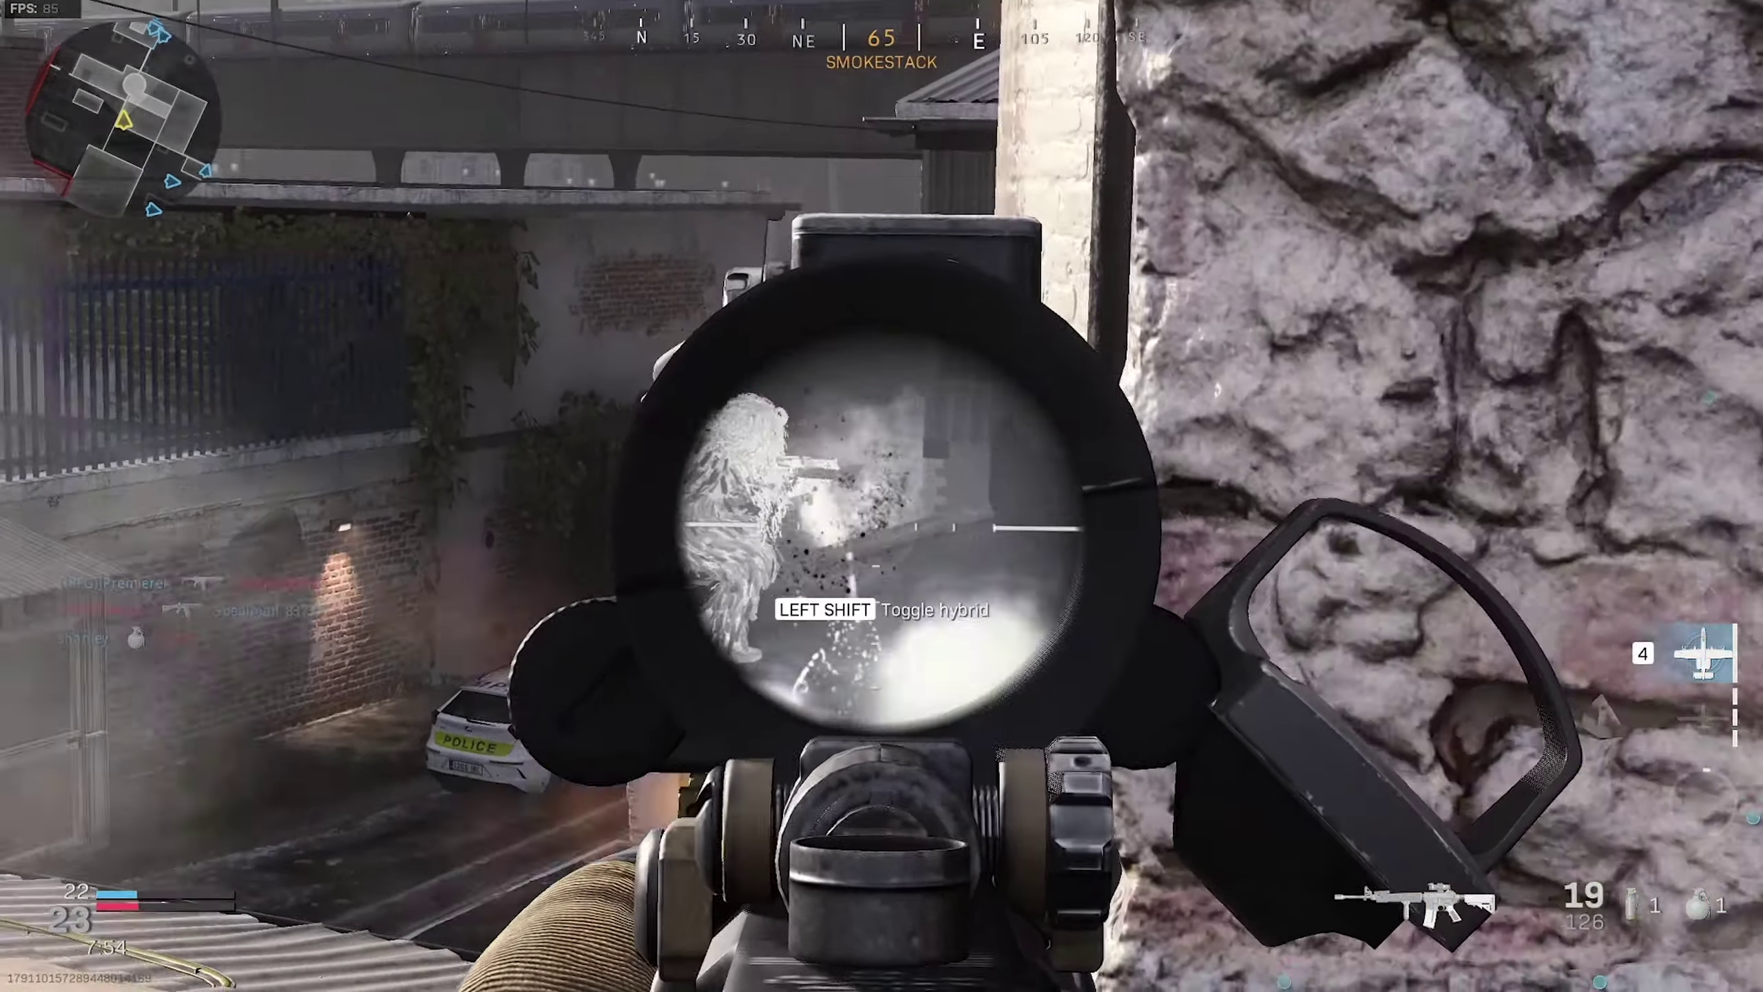
pyautogui.rightClick(881, 496)
pyautogui.press('r')
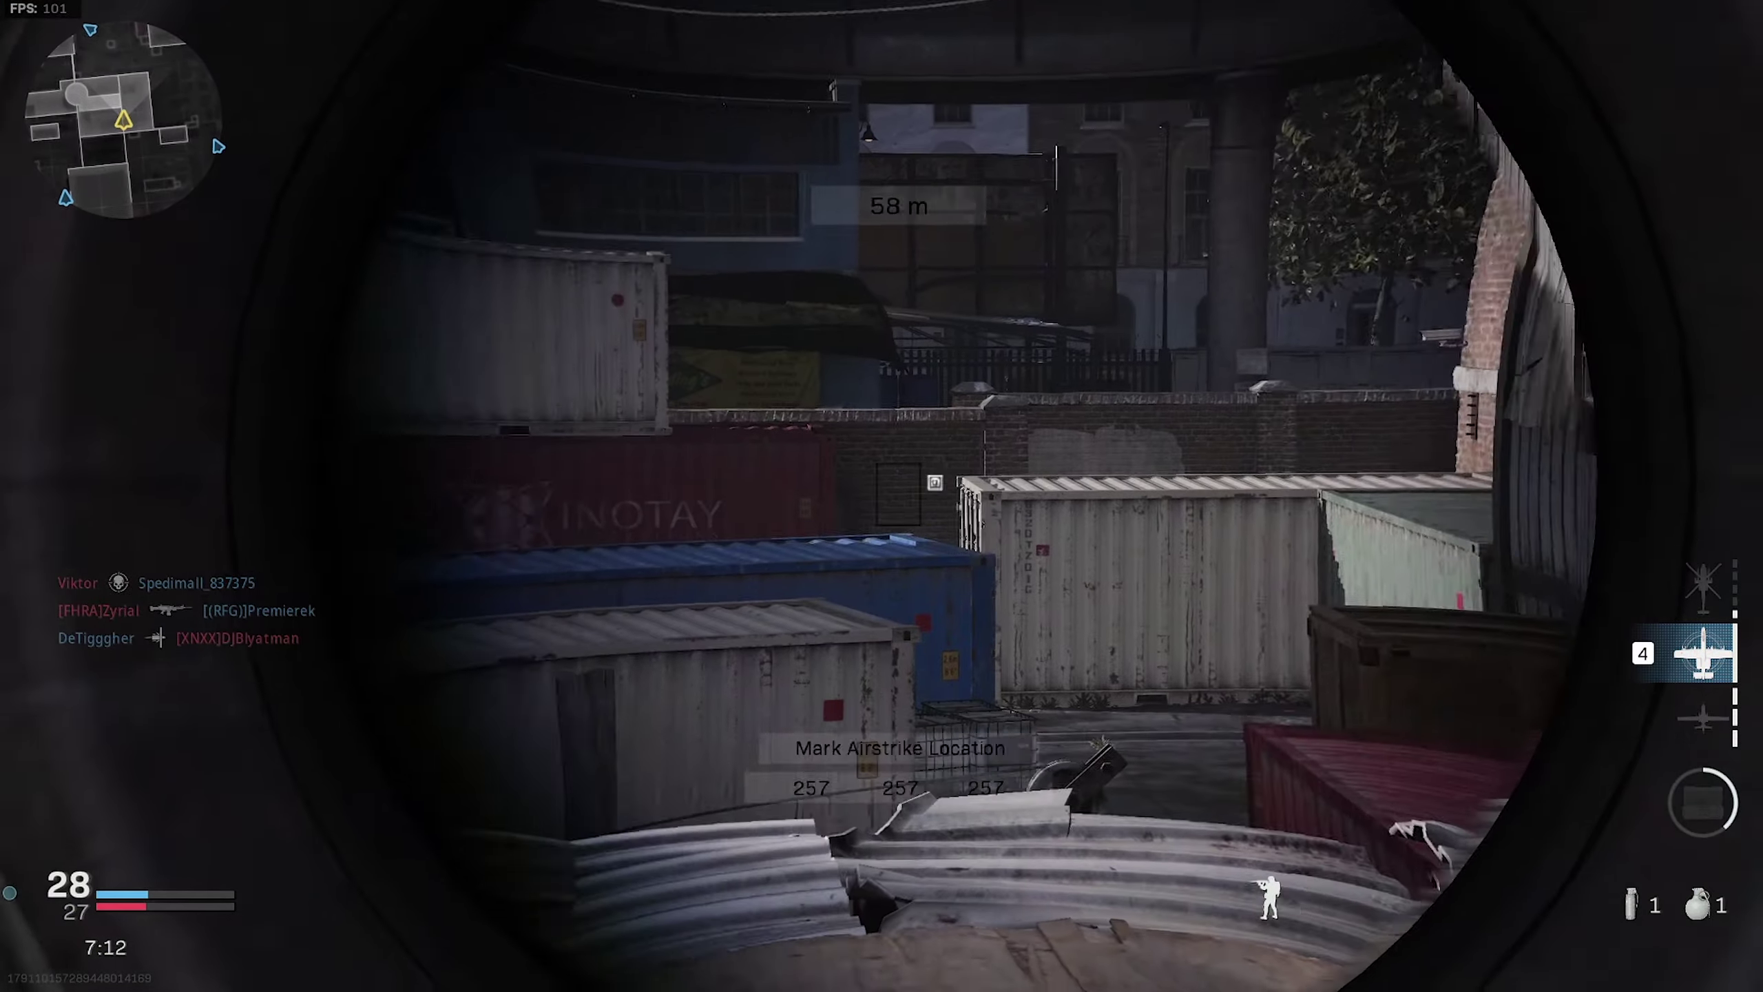
pyautogui.click(882, 496)
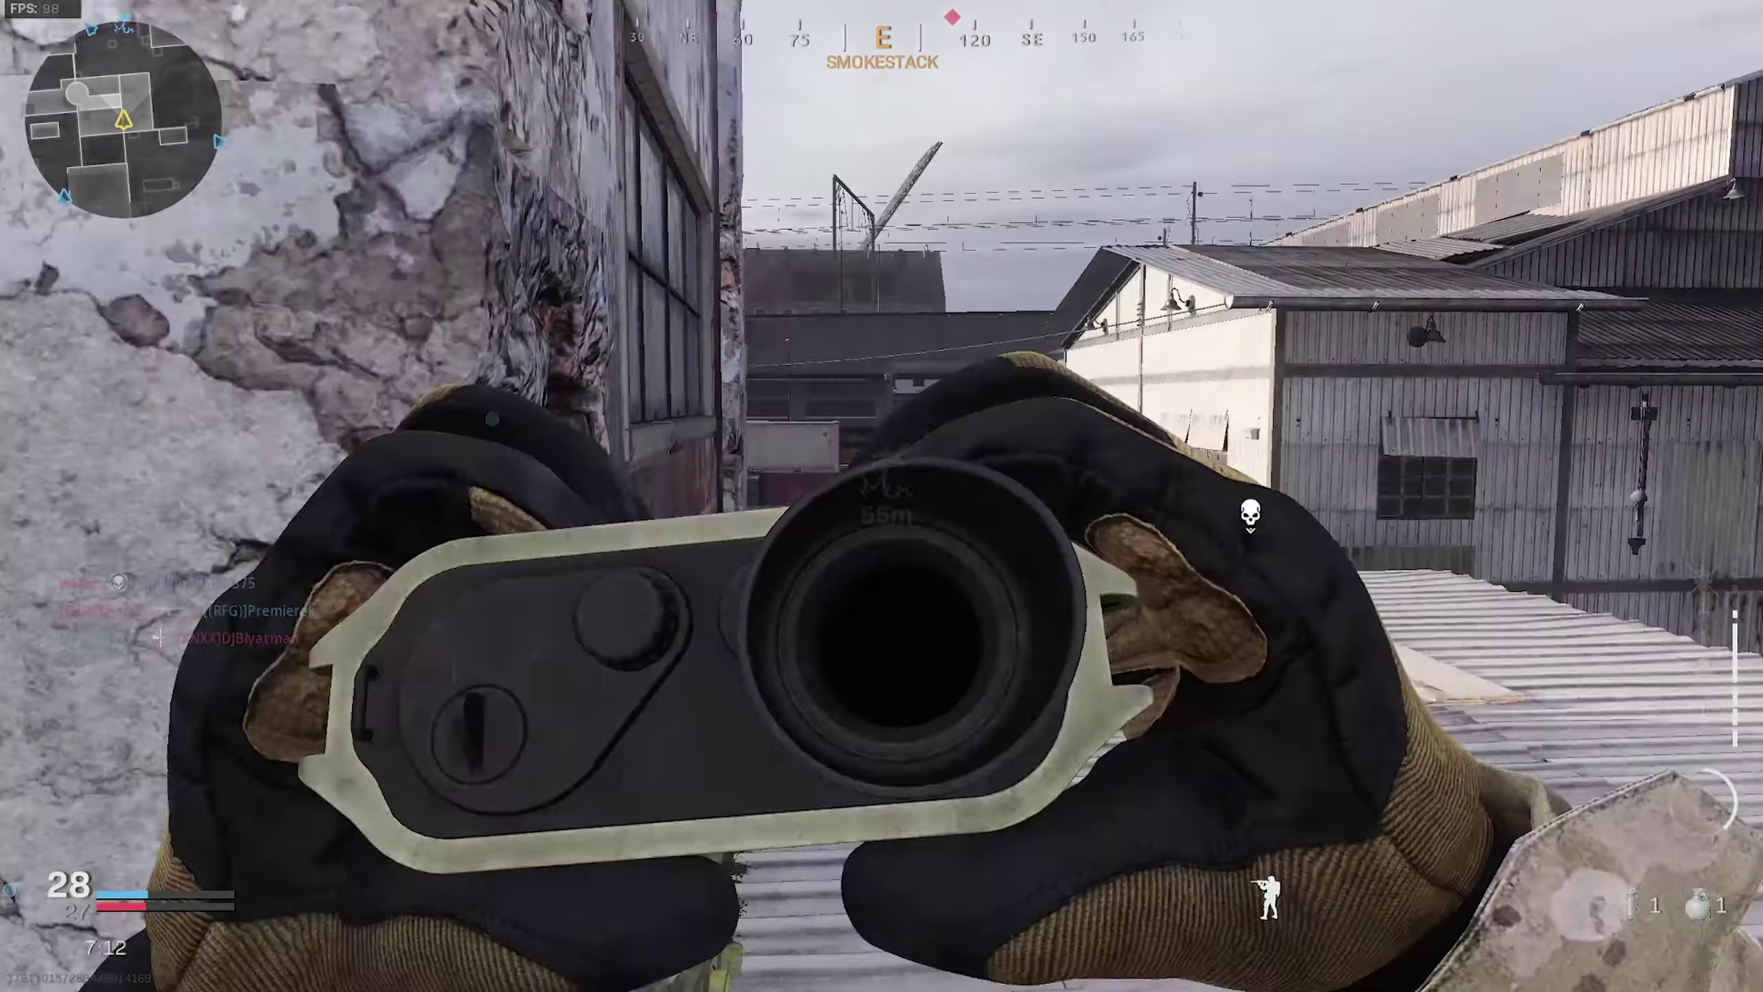
pyautogui.rightClick(881, 496)
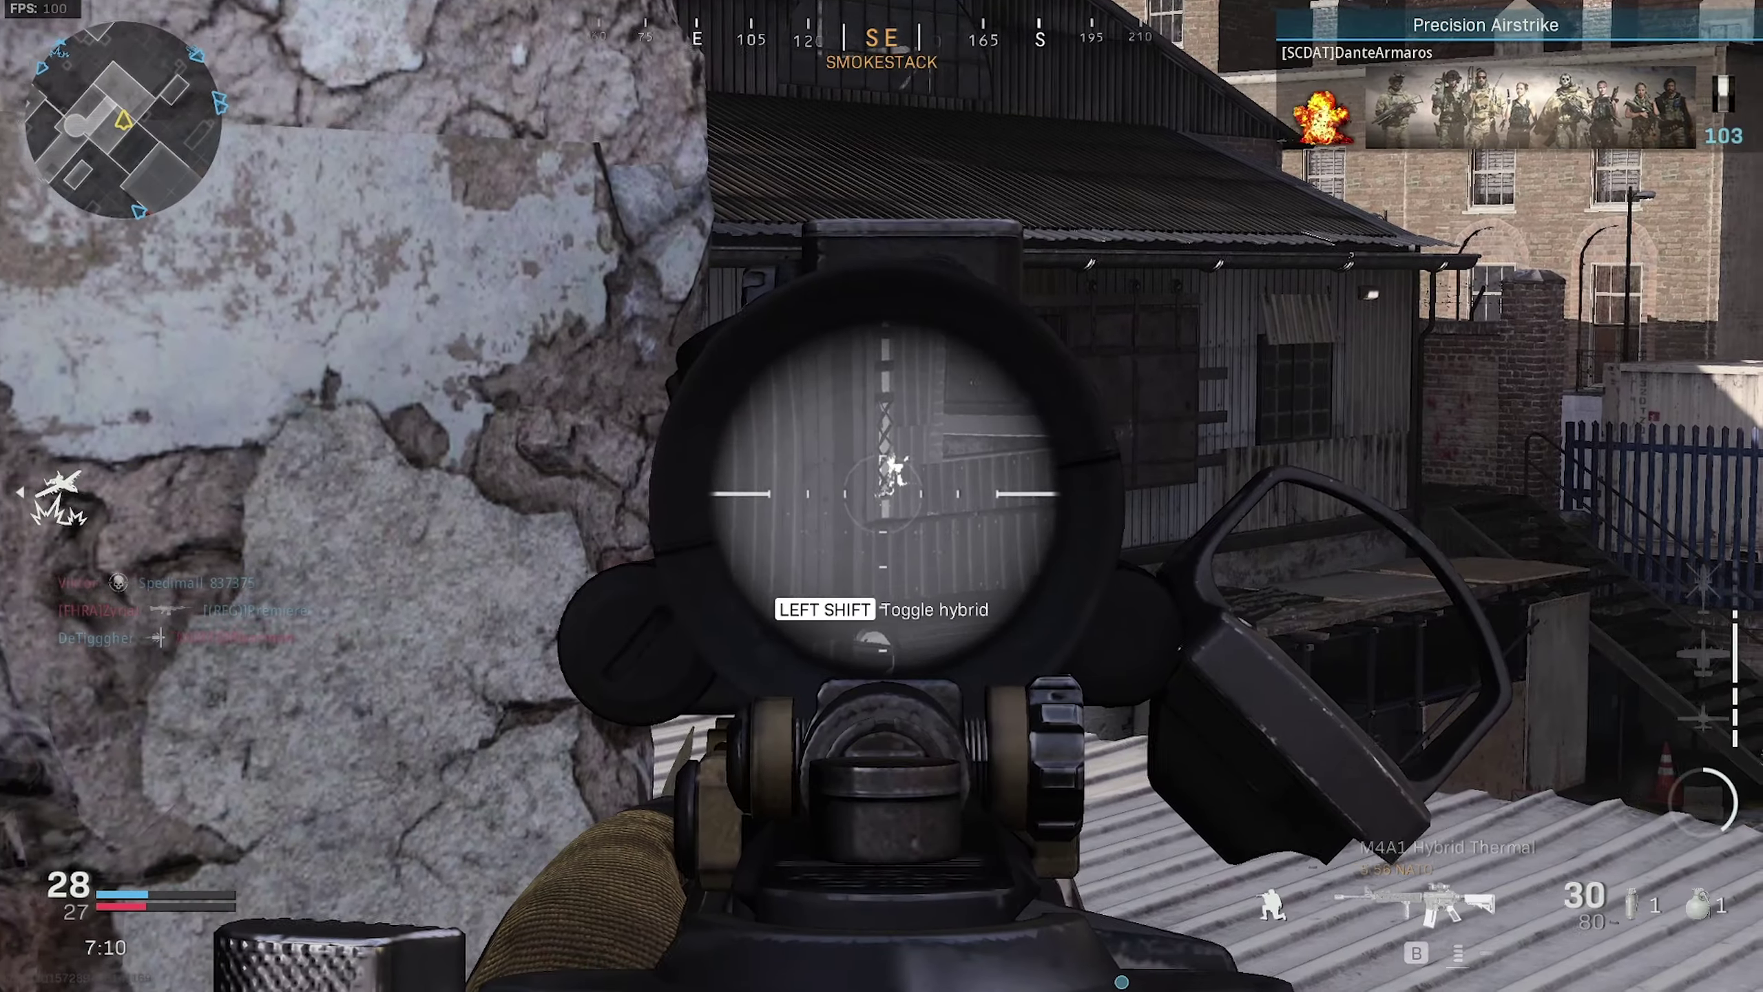
# Step behind the stone wall, stand up, and snipe an enemy in the building.
pyautogui.press('a')
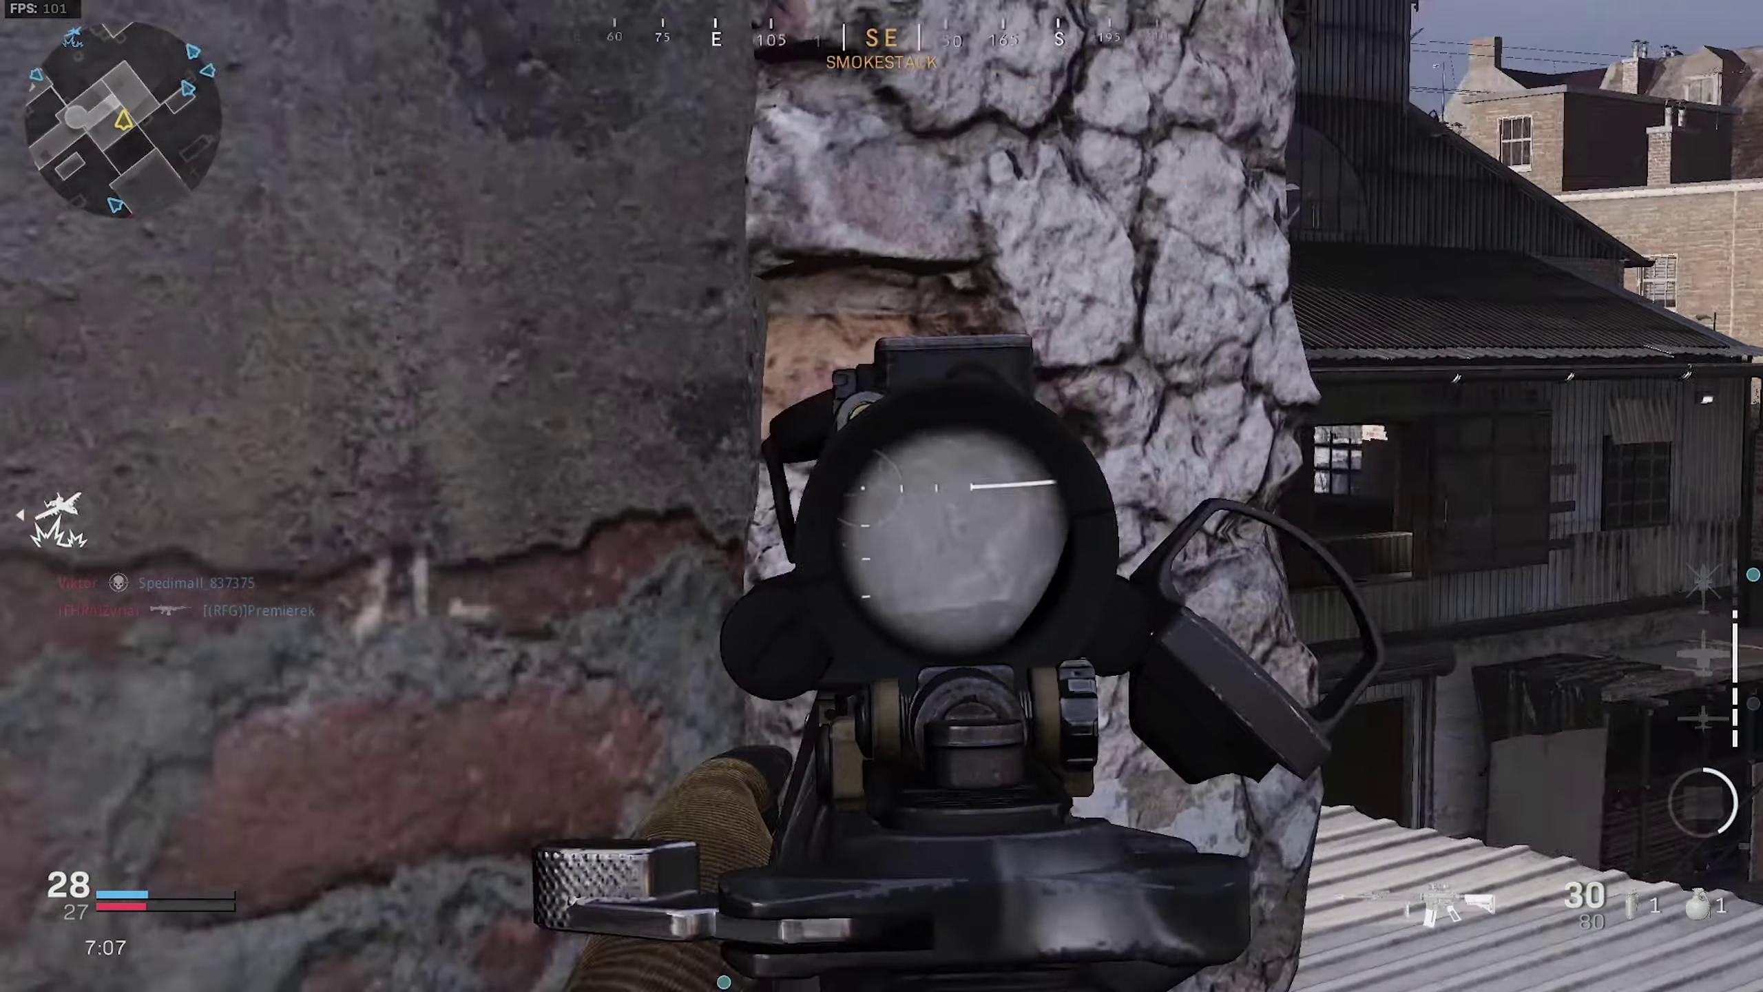
pyautogui.rightClick(882, 495)
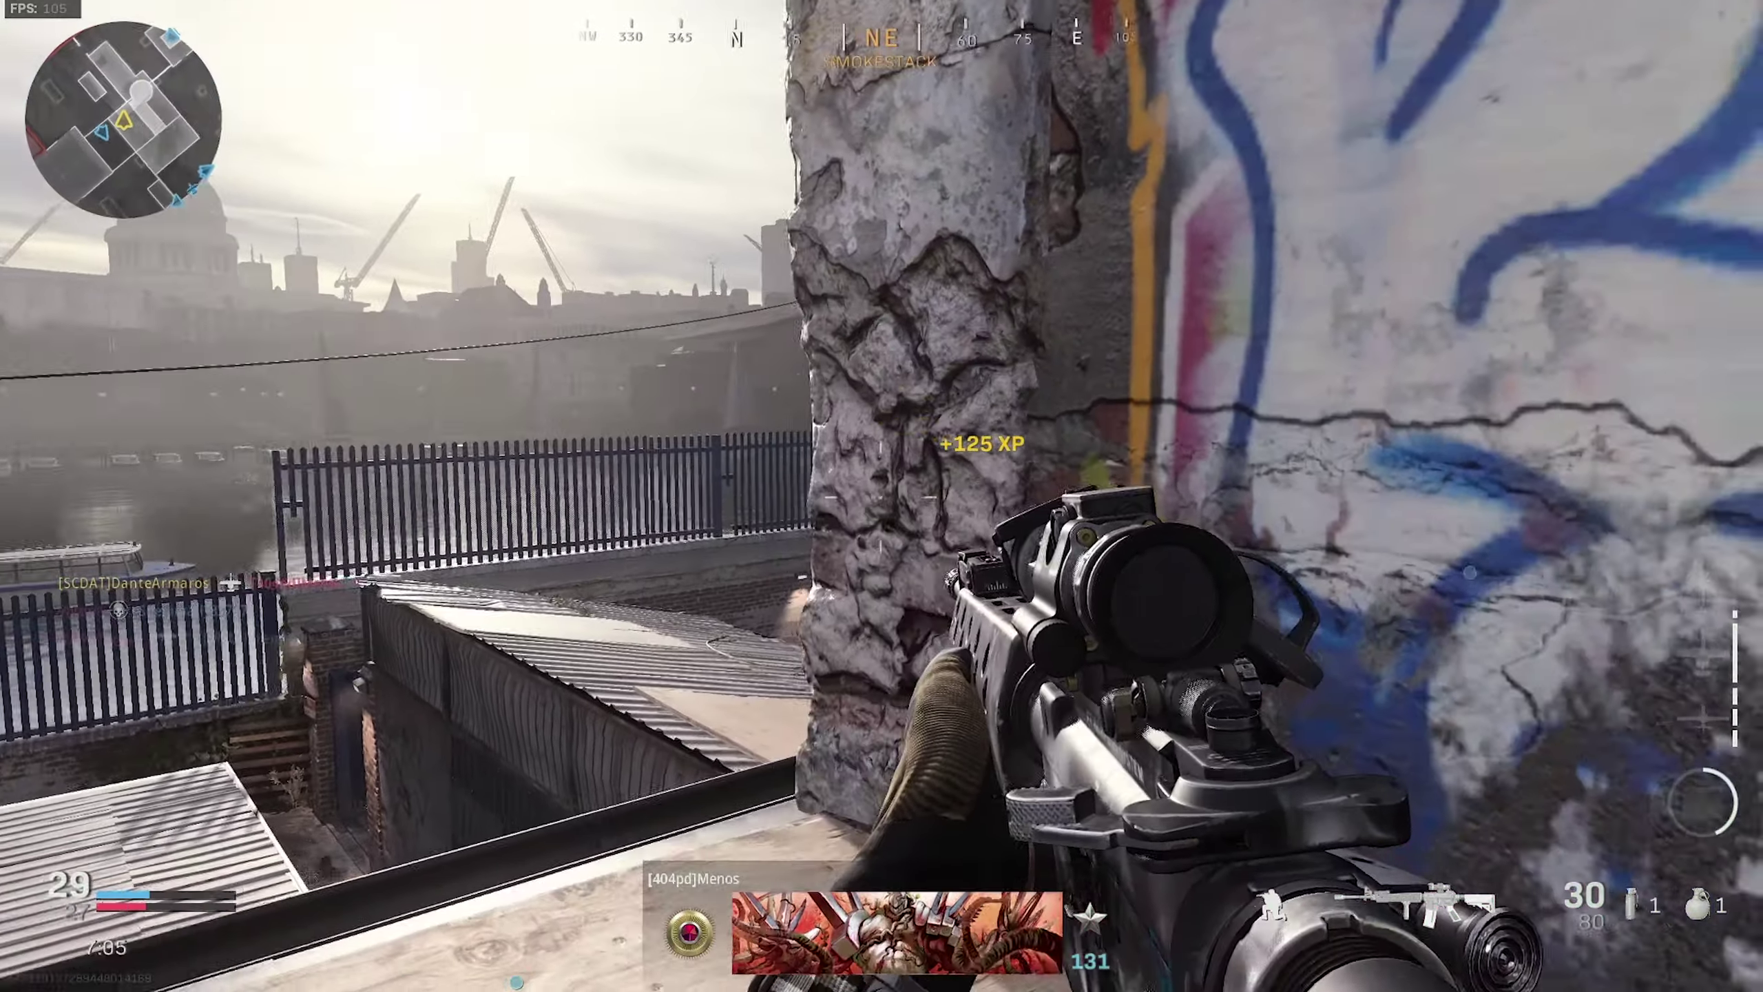
pyautogui.rightClick(882, 496)
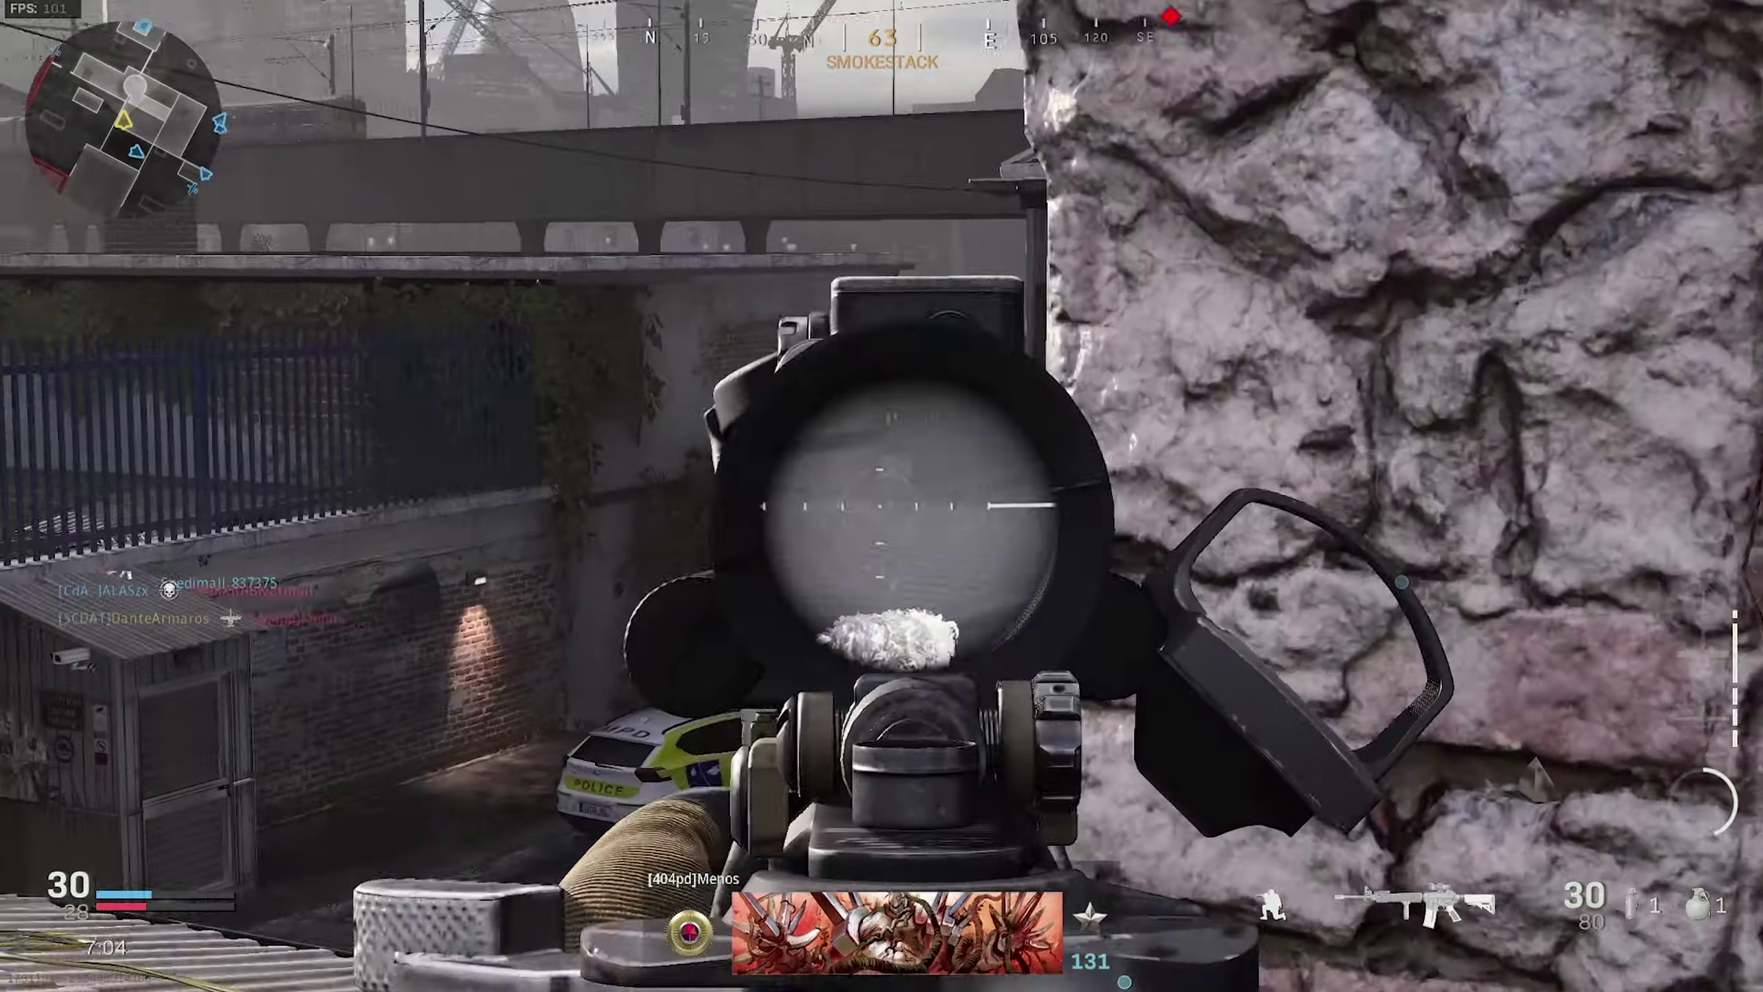
pyautogui.rightClick(882, 495)
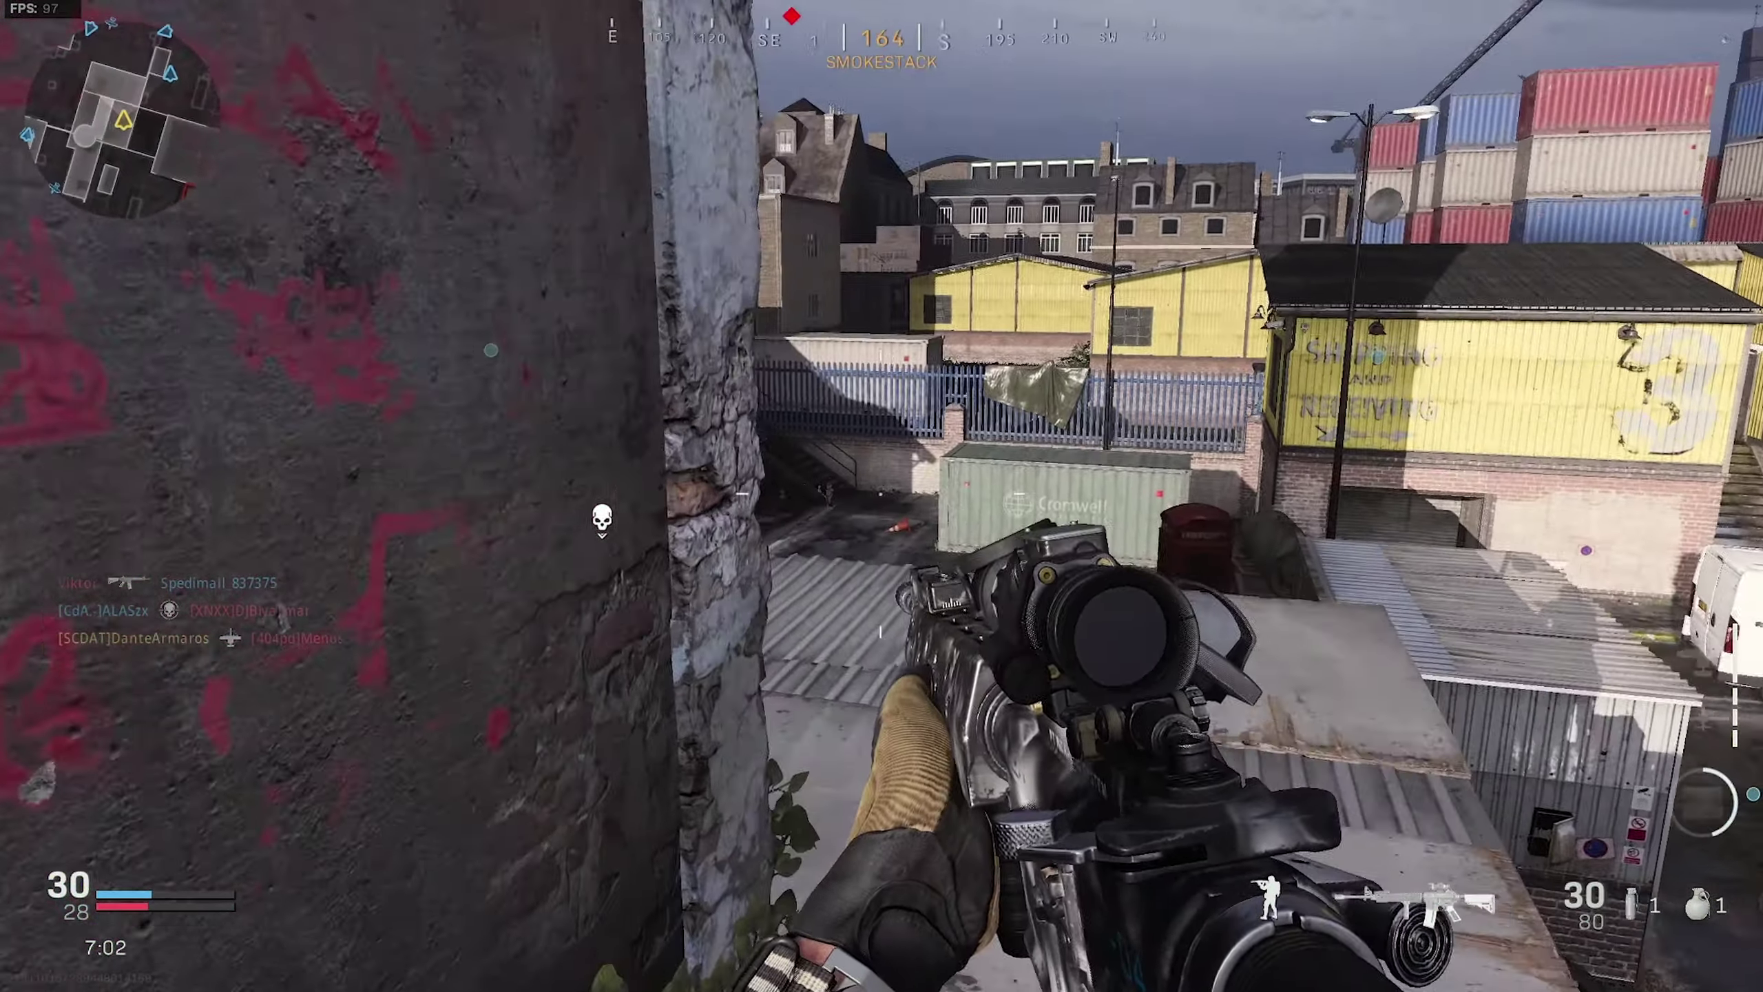
pyautogui.press('c')
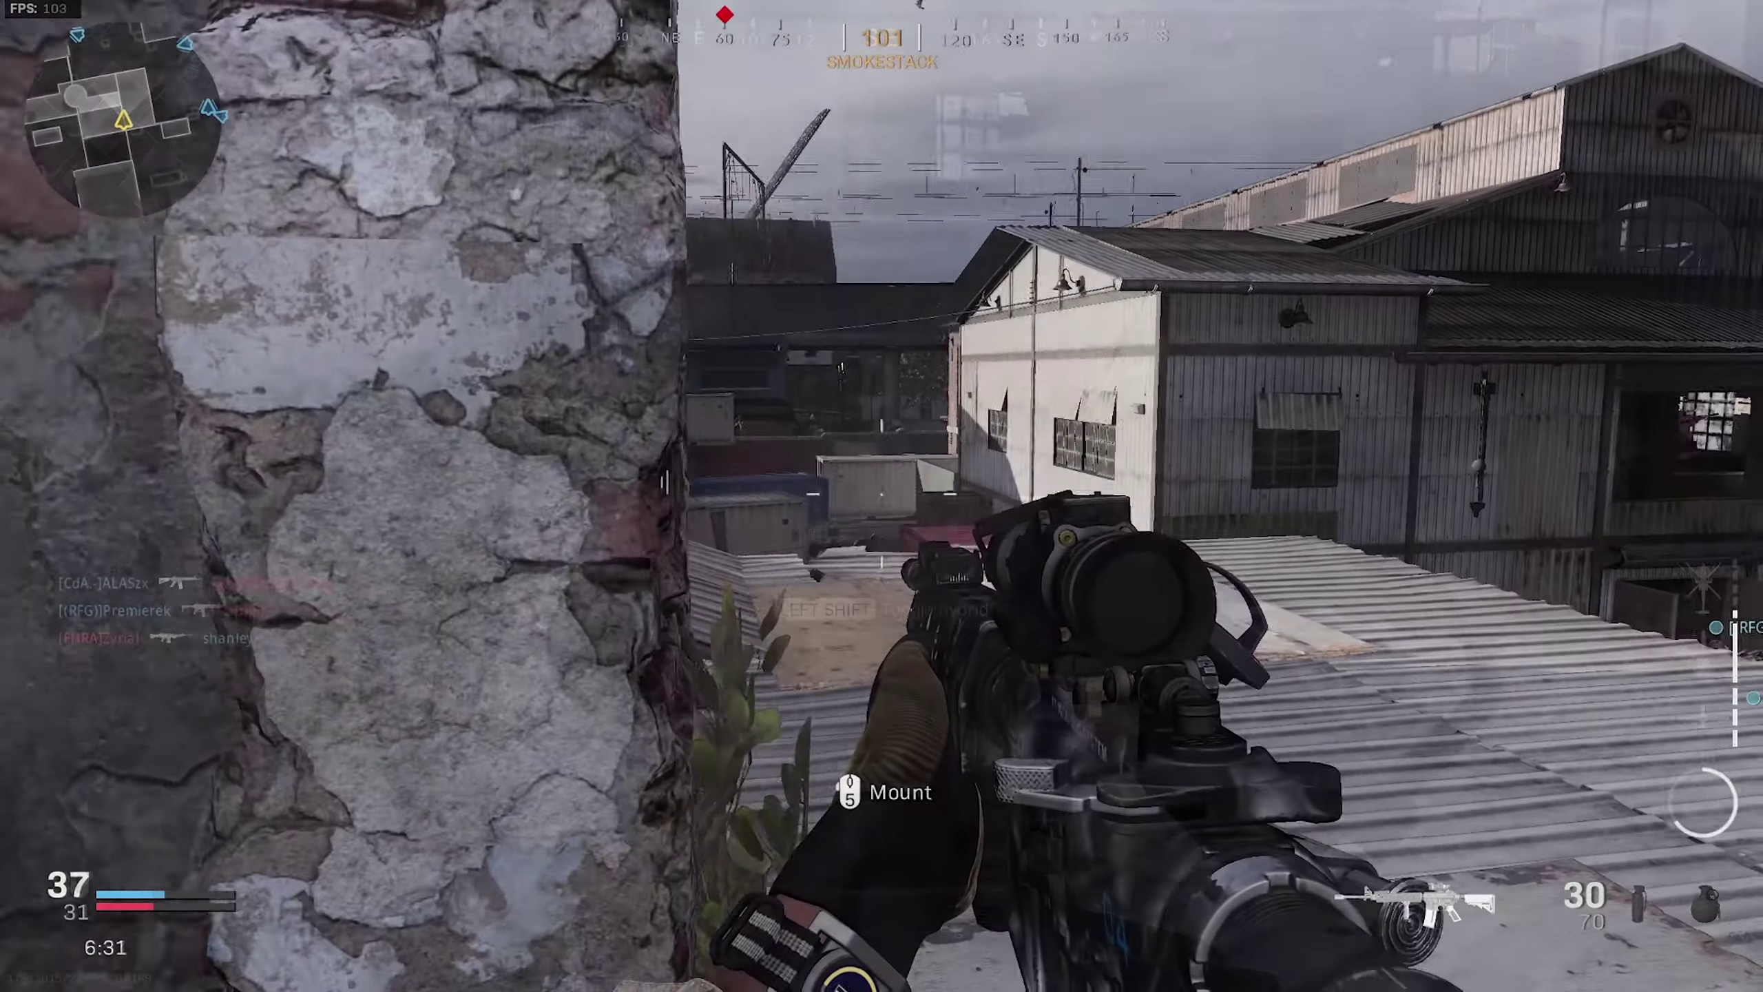
pyautogui.rightClick(881, 496)
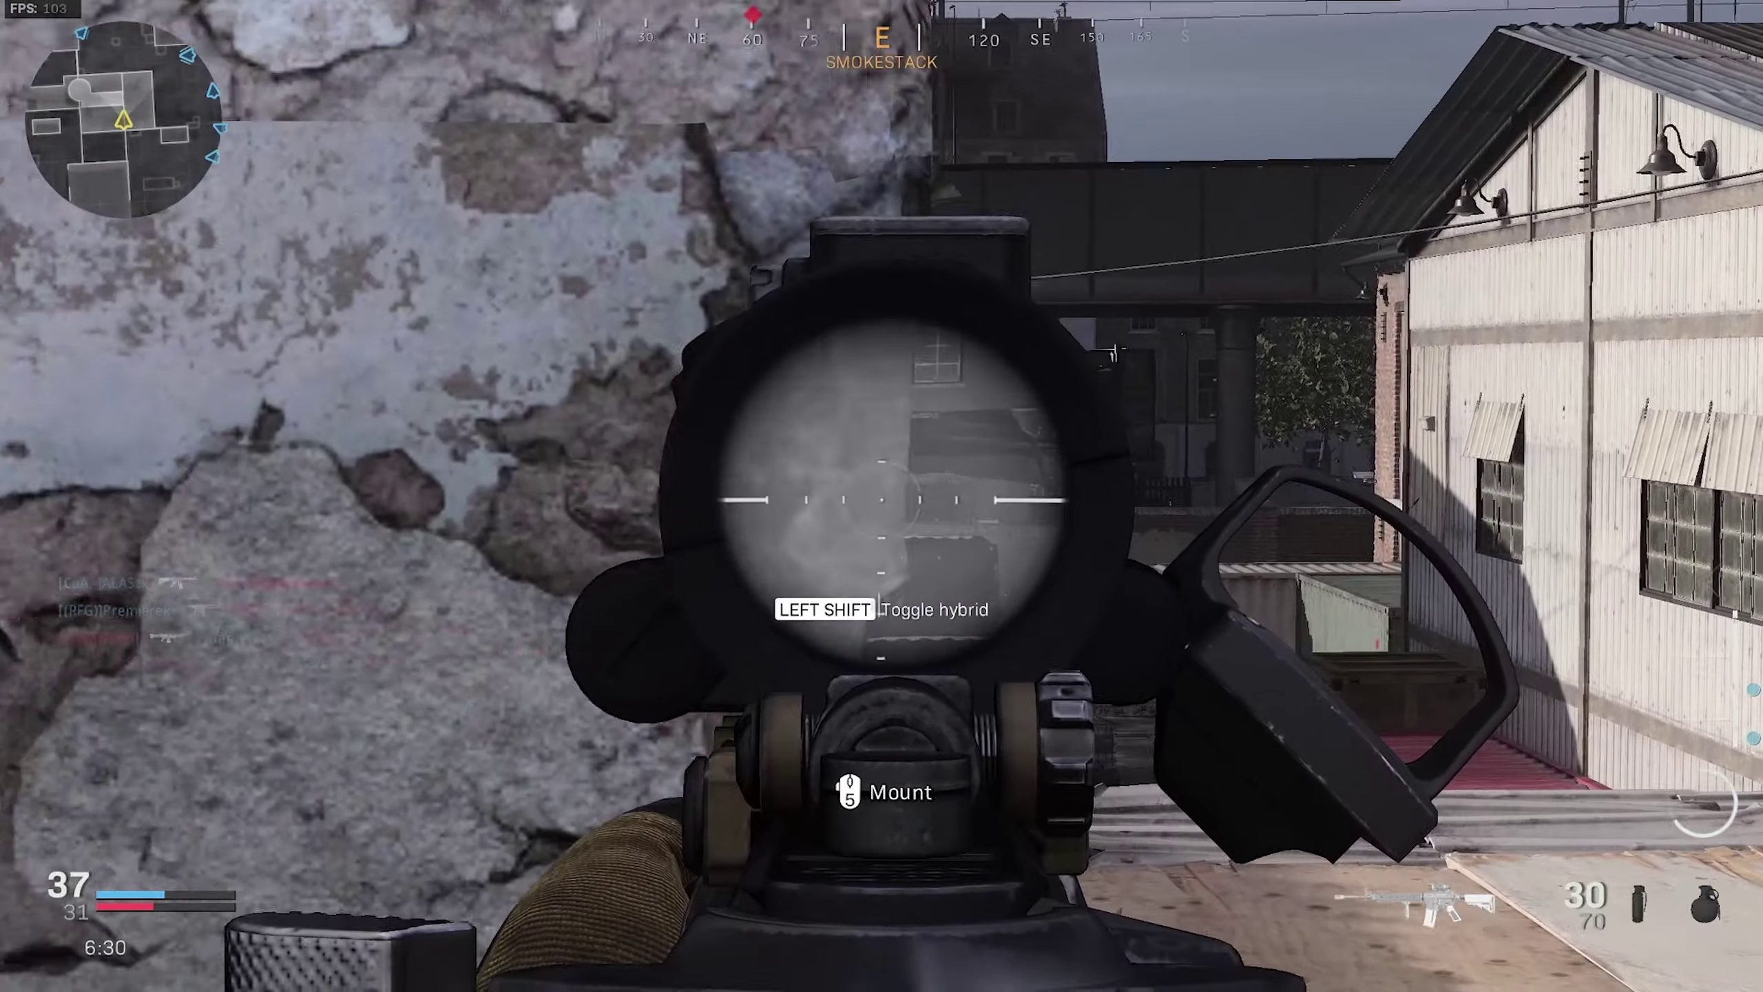
pyautogui.click(881, 496)
pyautogui.click(881, 496)
pyautogui.rightClick(882, 496)
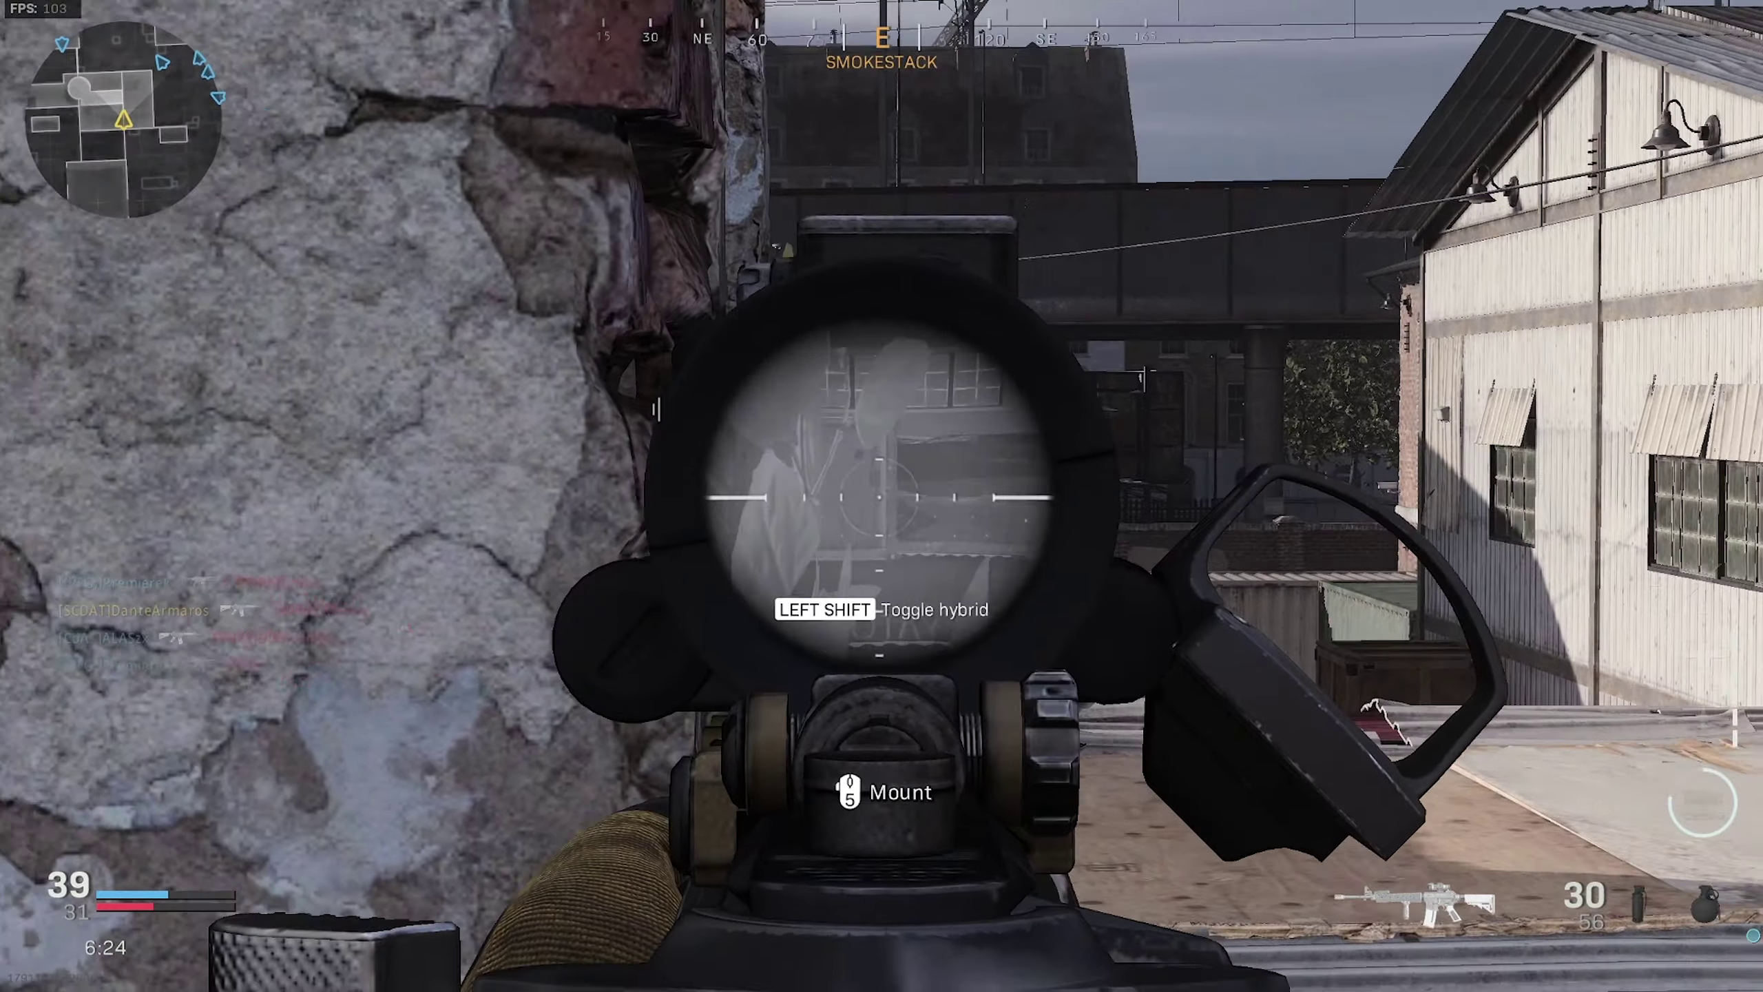
# Move along the wall toward the river, fire a sustained burst at an enemy, and reload.
pyautogui.rightClick(881, 496)
pyautogui.press('w')
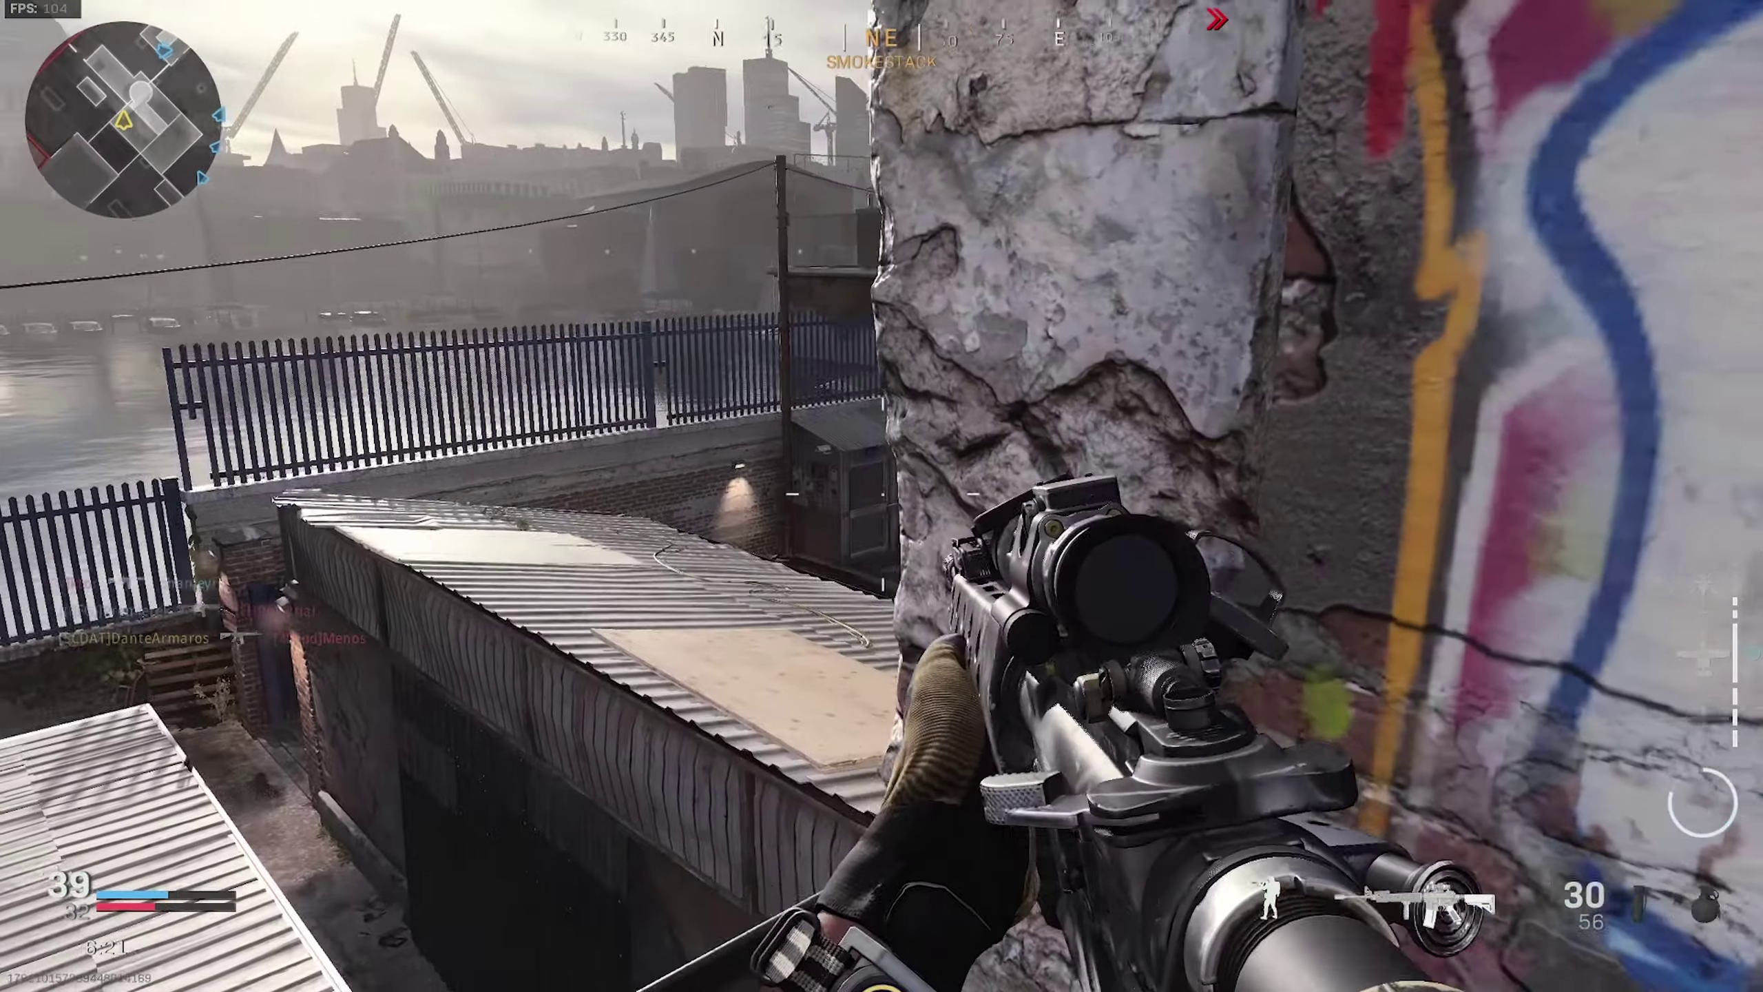
pyautogui.rightClick(881, 496)
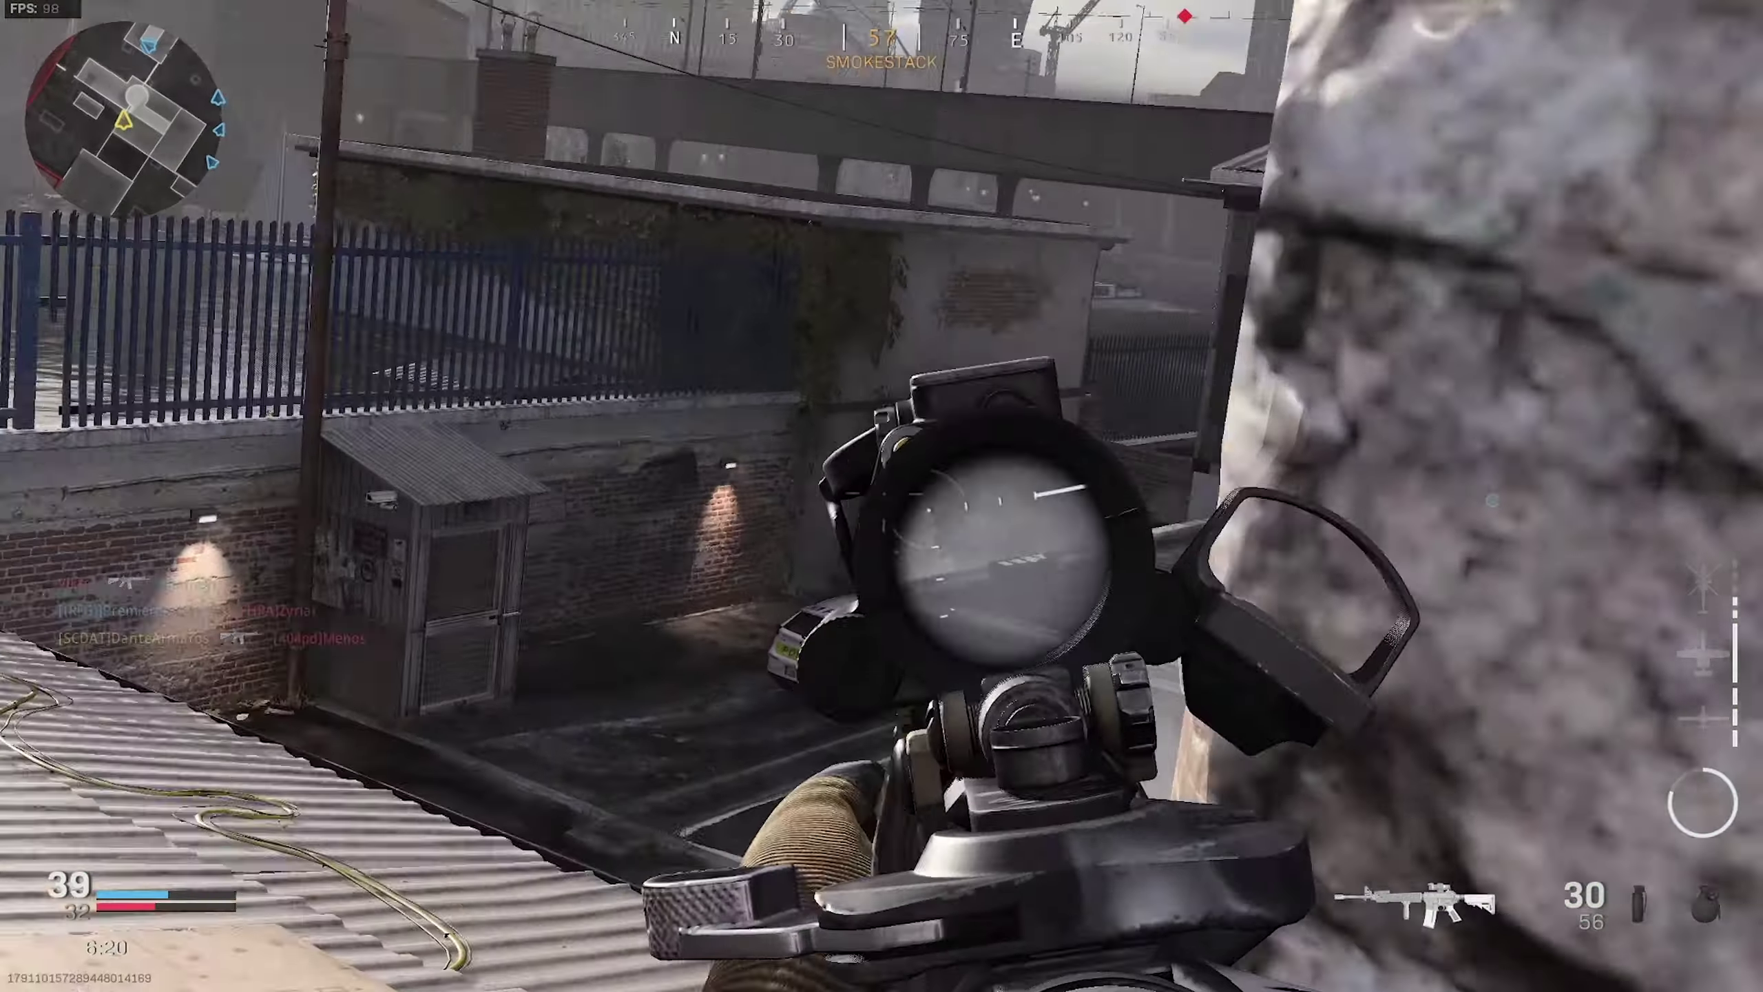
pyautogui.rightClick(881, 496)
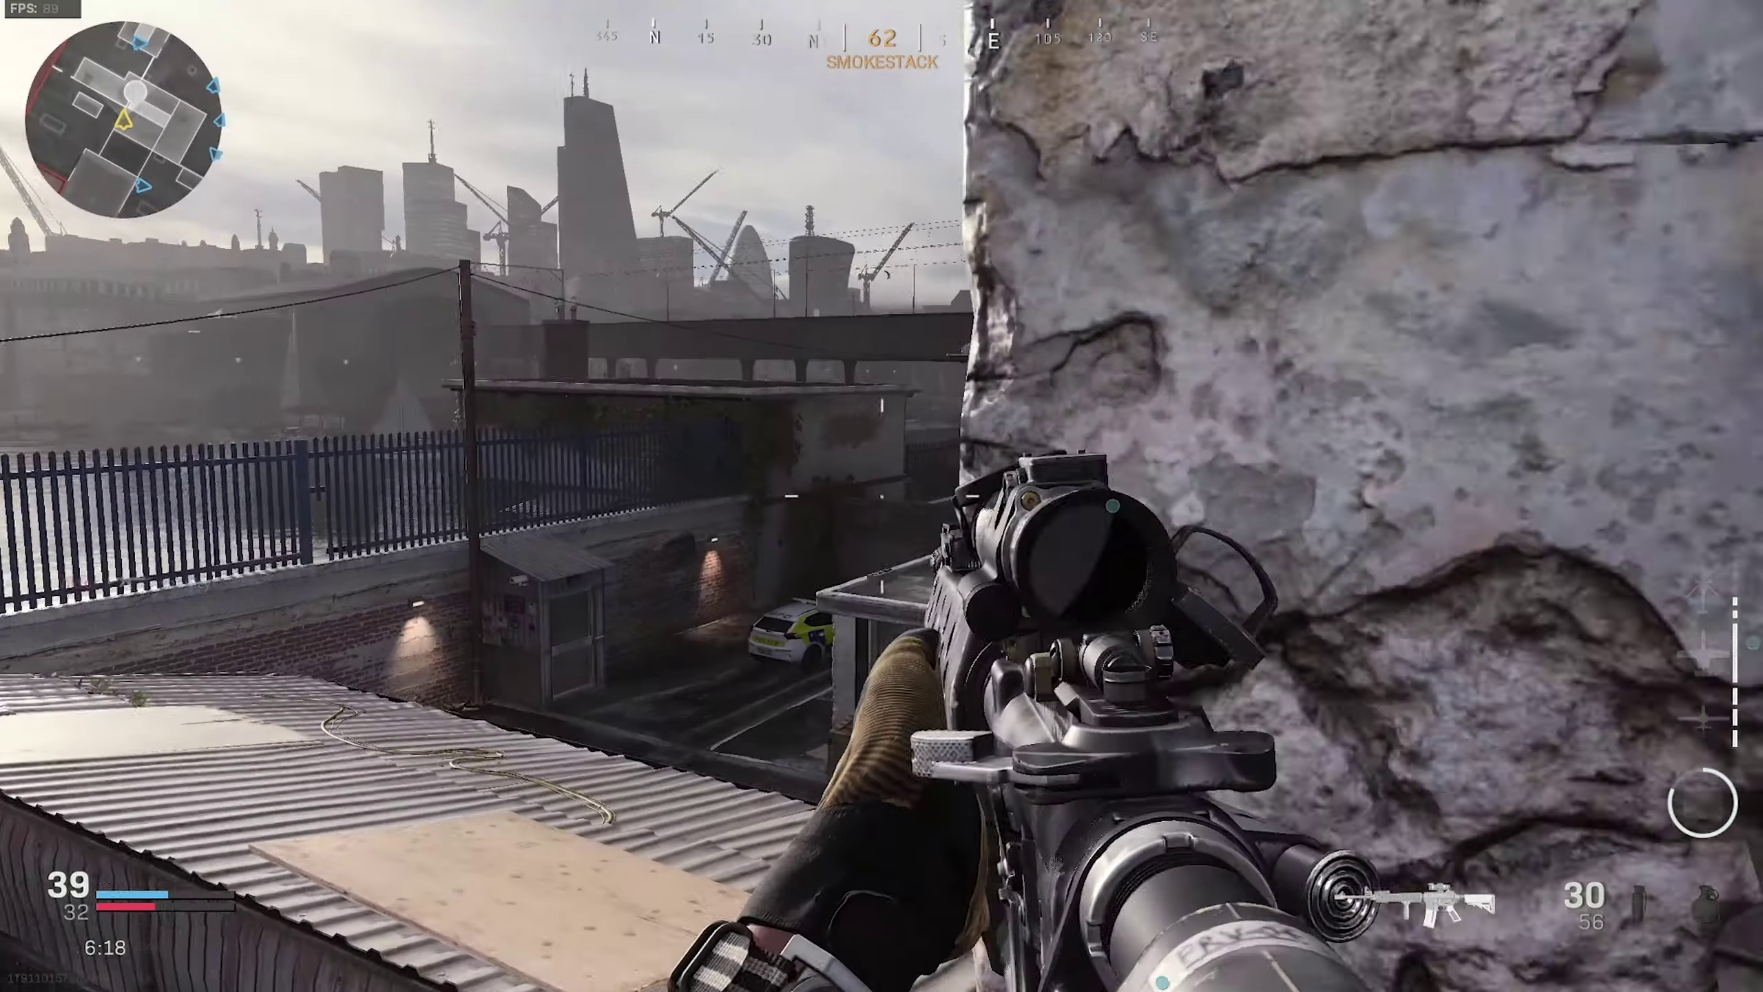
pyautogui.rightClick(882, 496)
pyautogui.rightClick(881, 496)
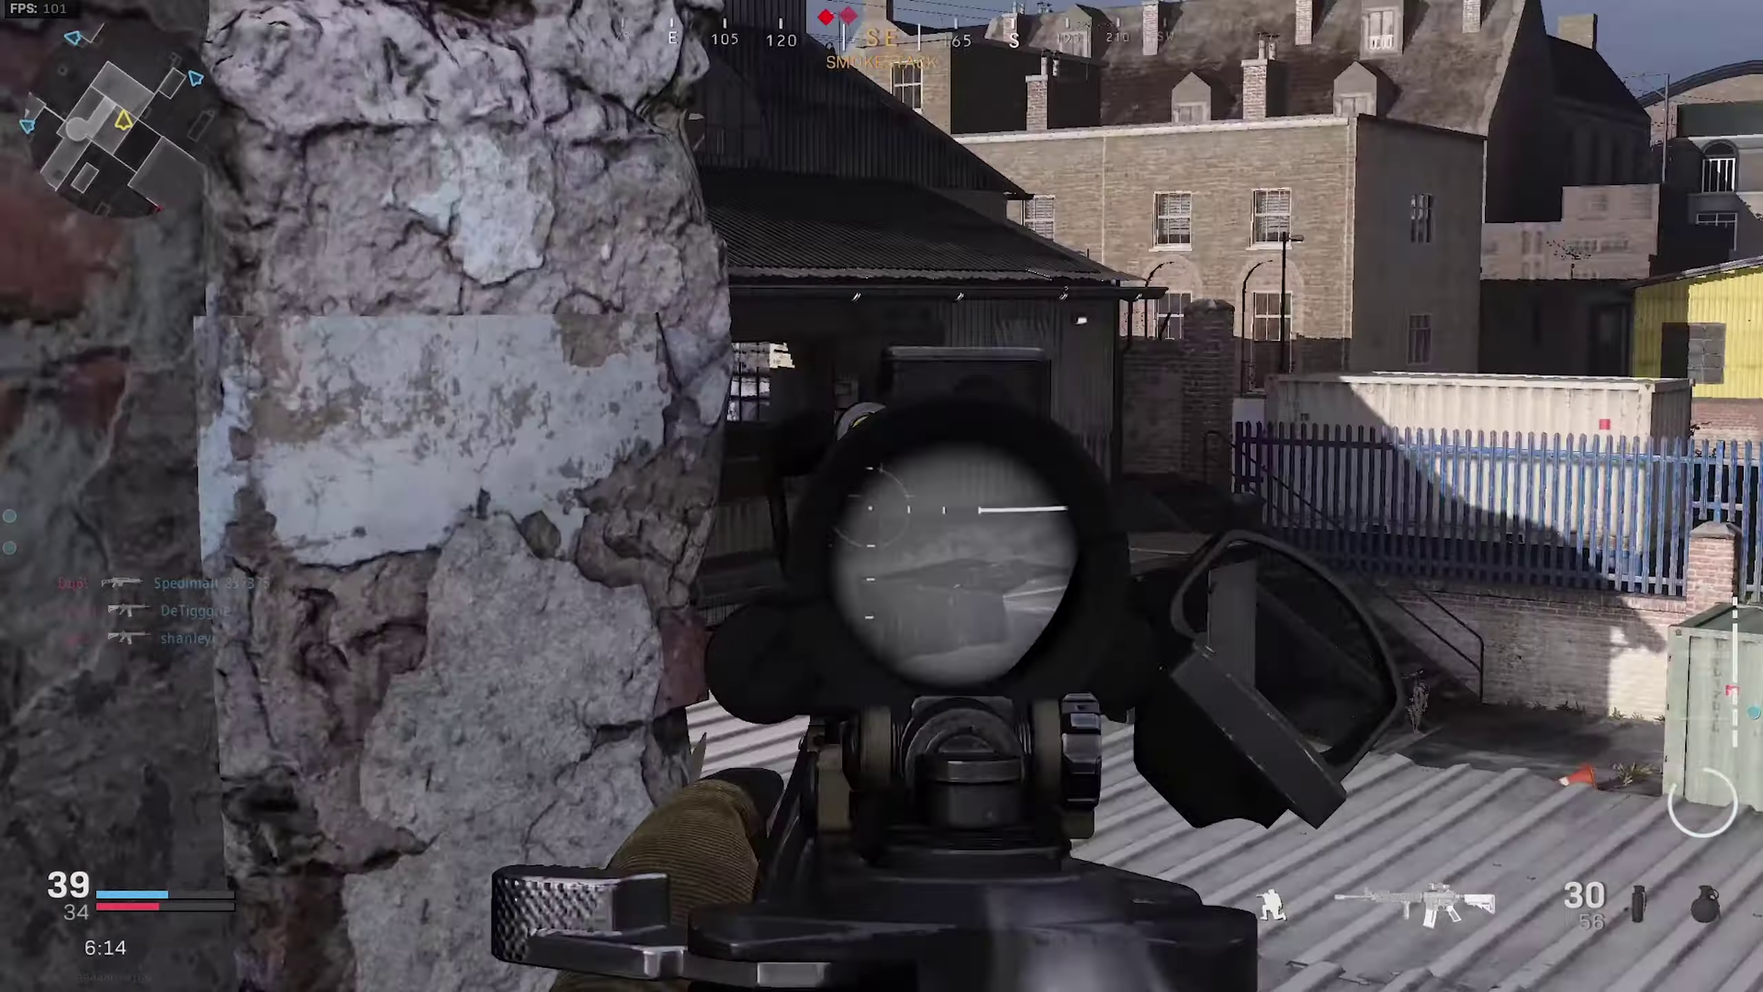
pyautogui.press('c')
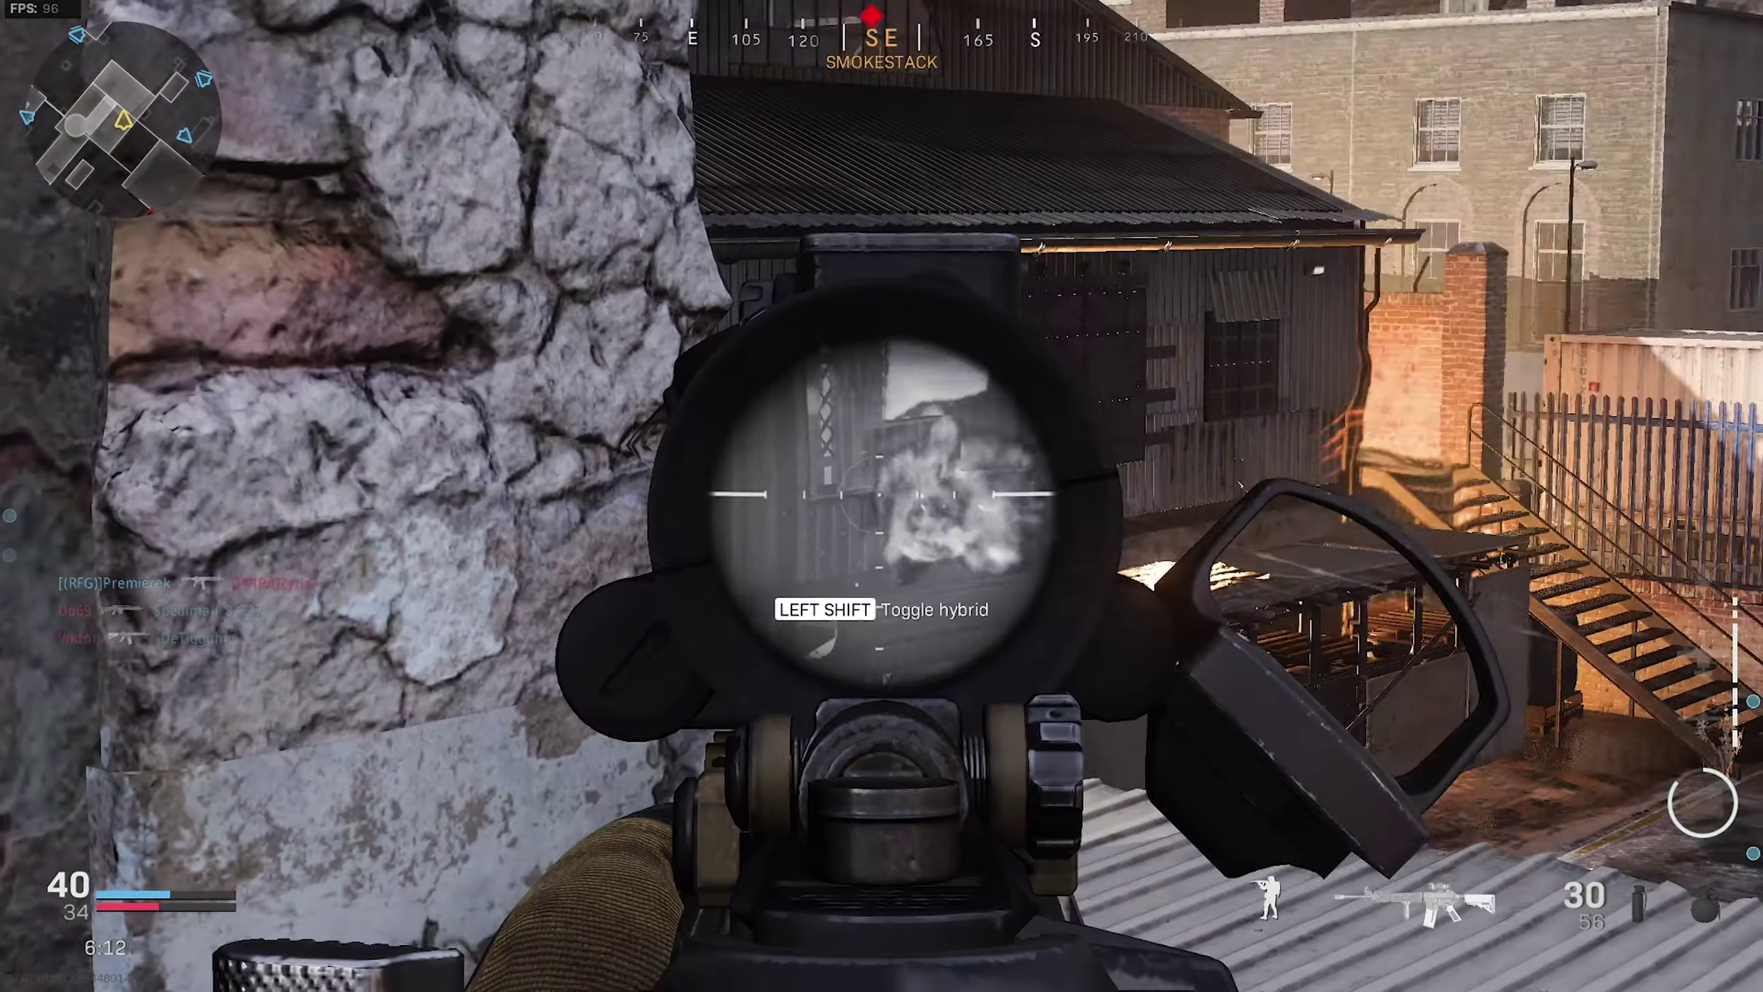
pyautogui.moveTo(882, 496); pyautogui.dragTo(881, 496)
pyautogui.press('r')
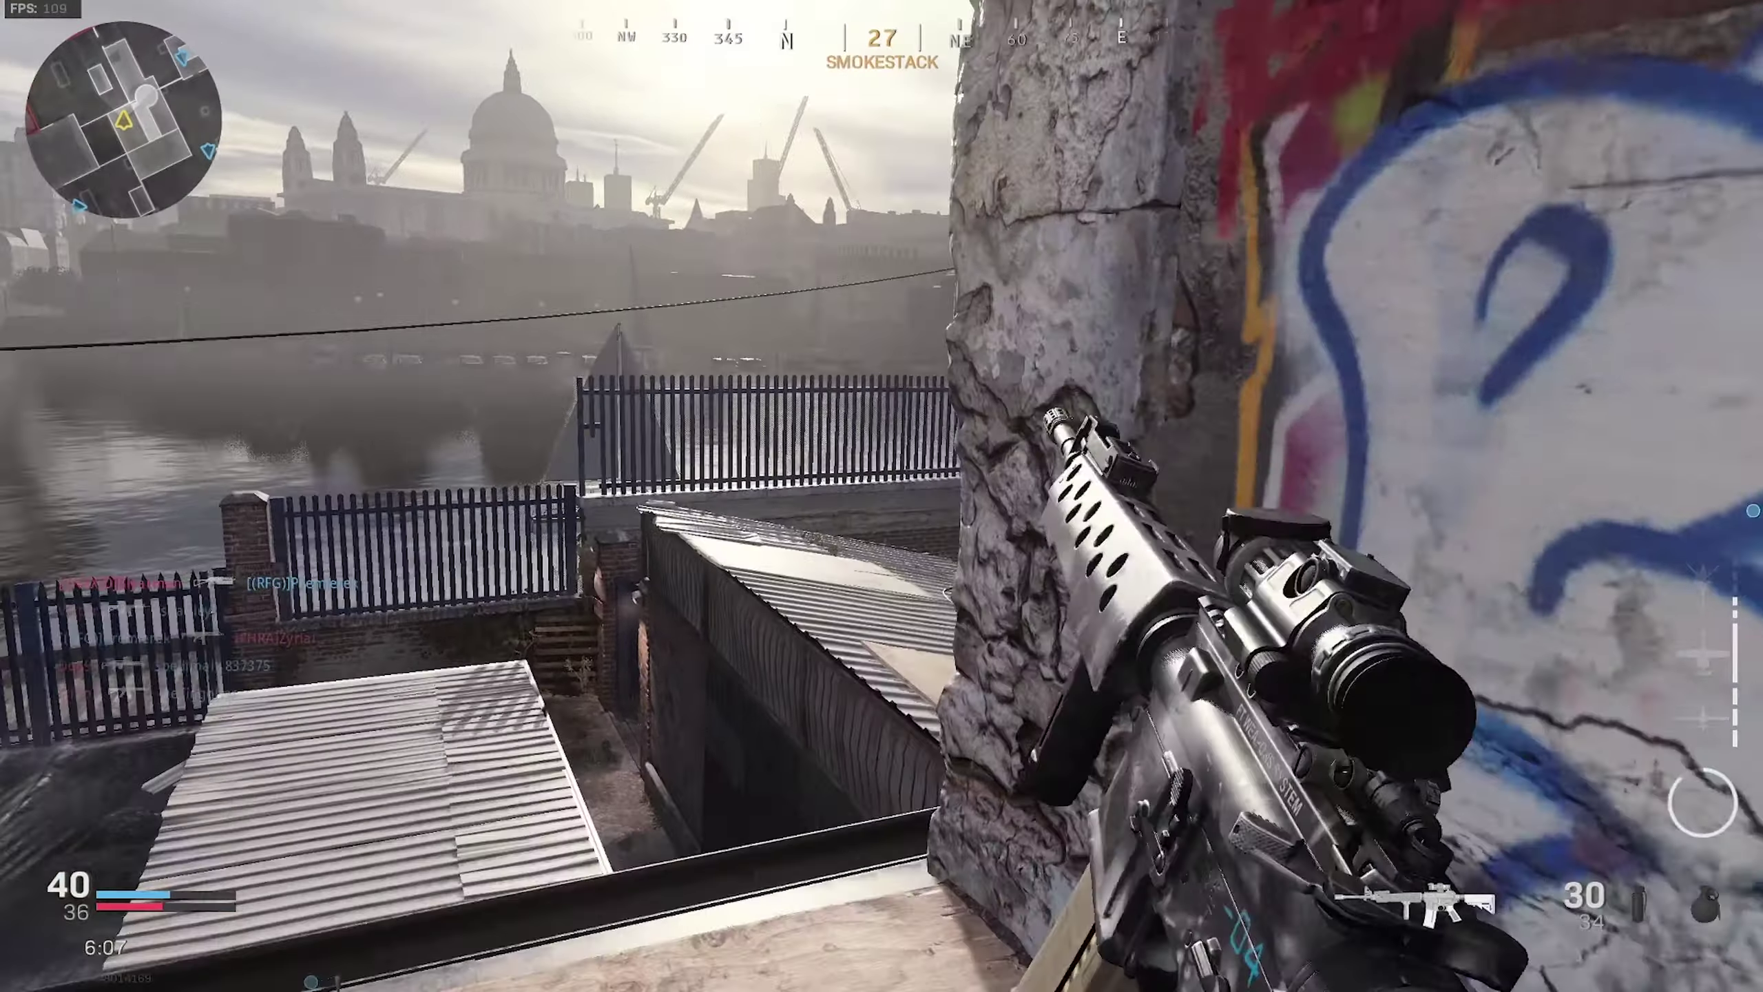
# Crouch and fire at an alley enemy, refill at the munitions box, then advance along the graffiti wall.
pyautogui.press('c')
pyautogui.rightClick(881, 496)
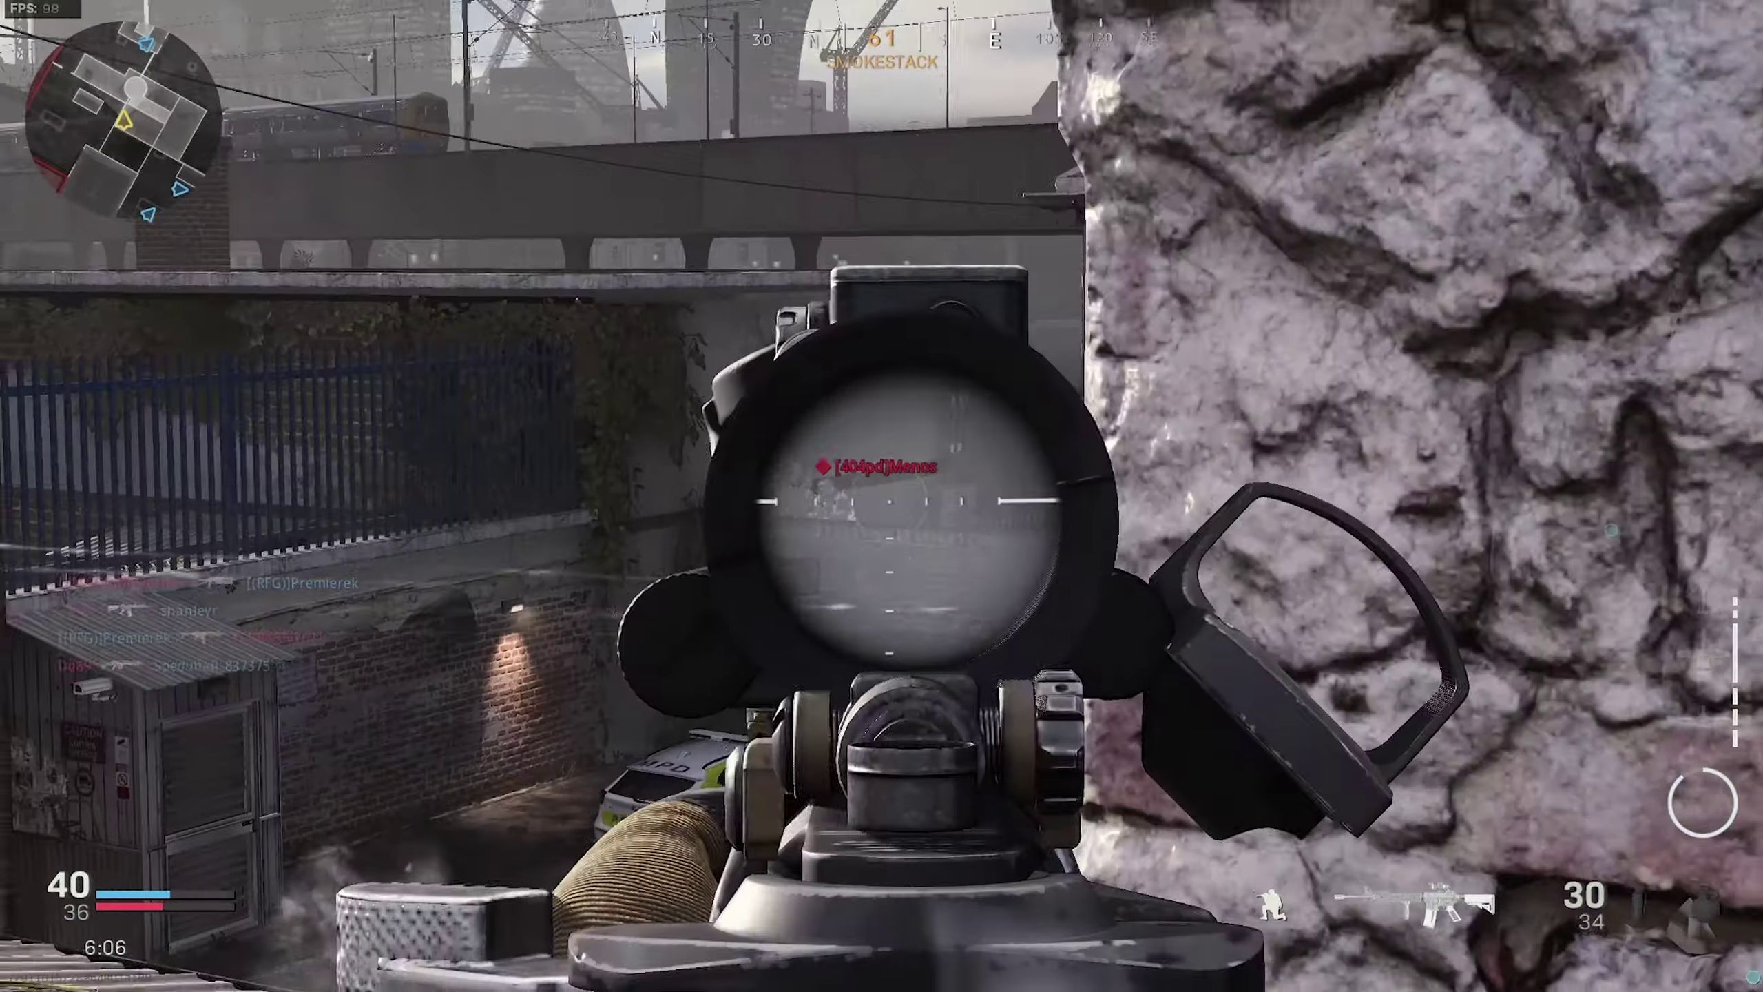
pyautogui.click(881, 496)
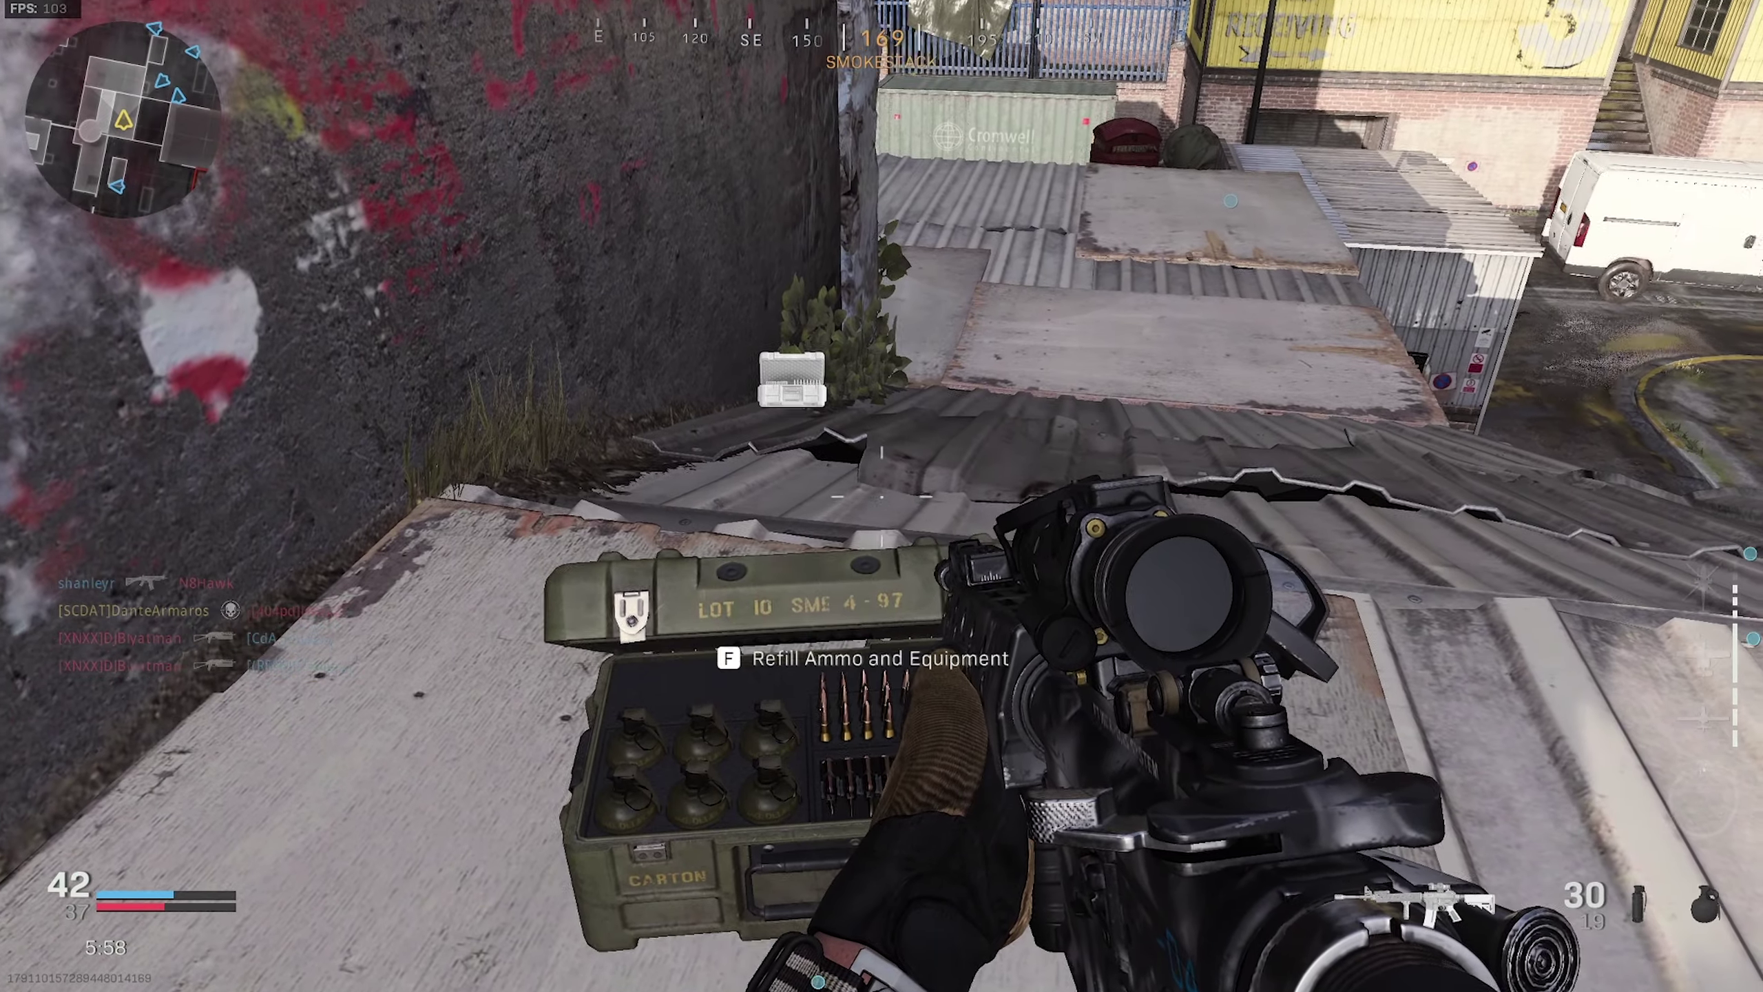
pyautogui.press('f')
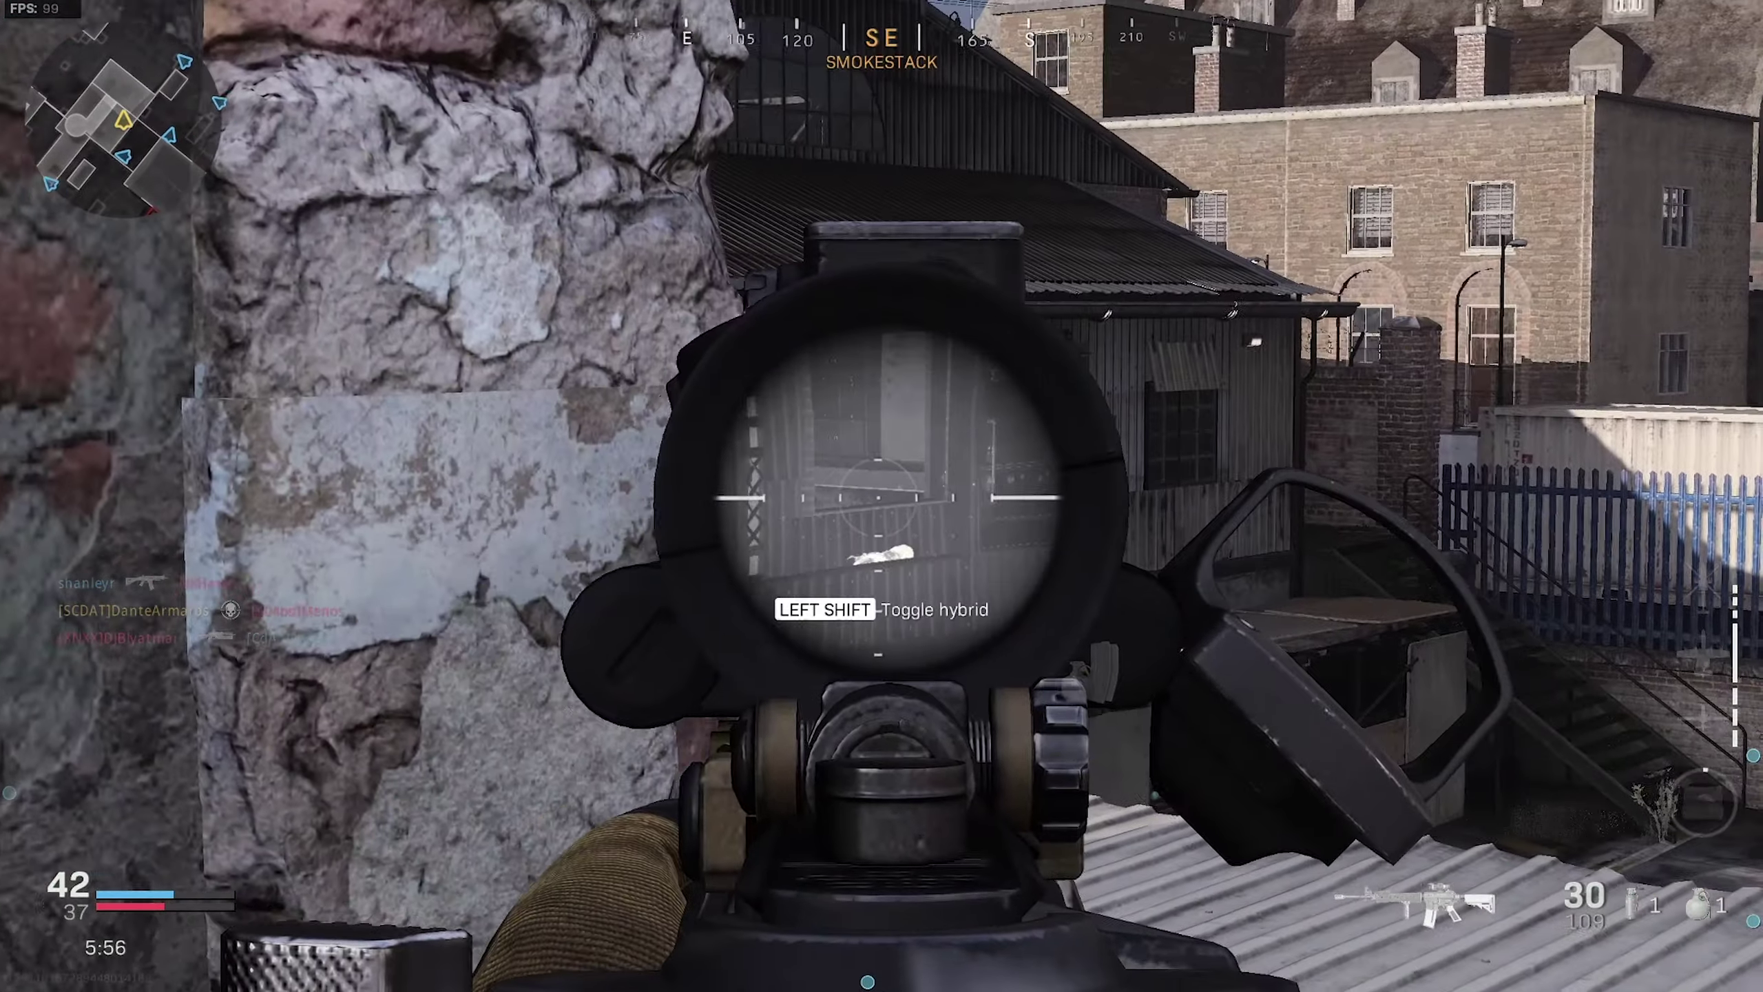
pyautogui.press('w')
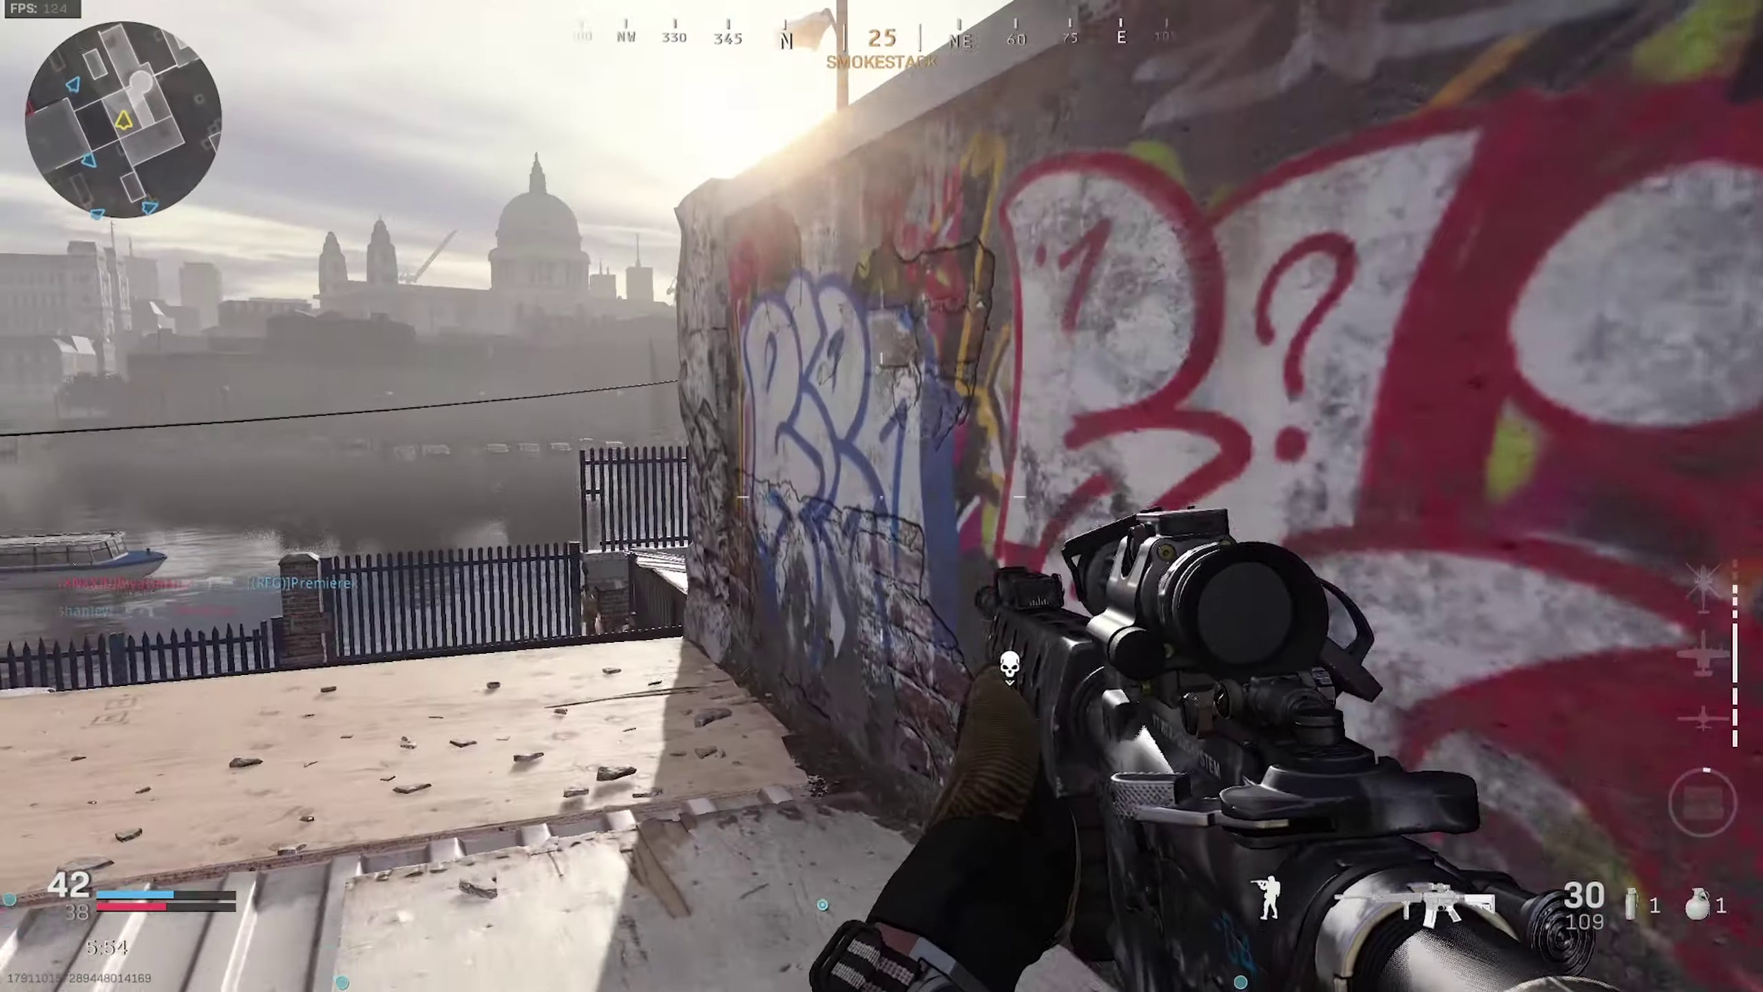
pyautogui.press('w')
pyautogui.rightClick(882, 496)
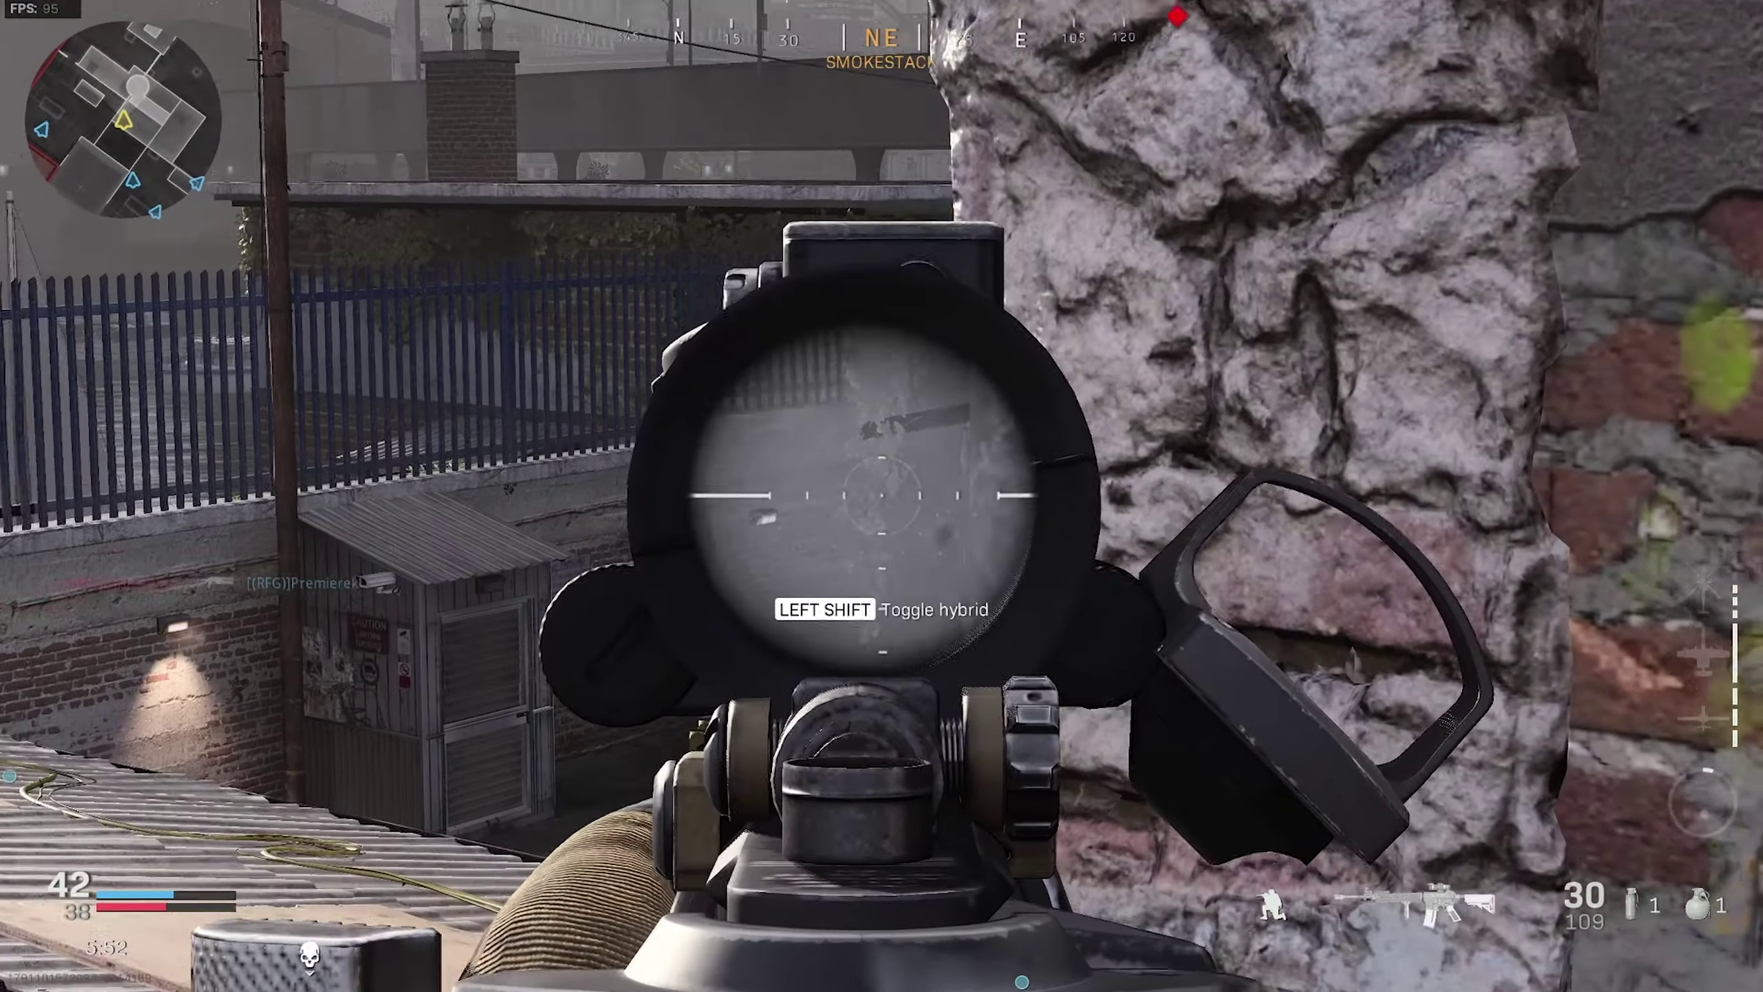
# Check the scoreboard, skip the killcam, and run past buildings and barrels onto the rooftops.
pyautogui.press('Tab')
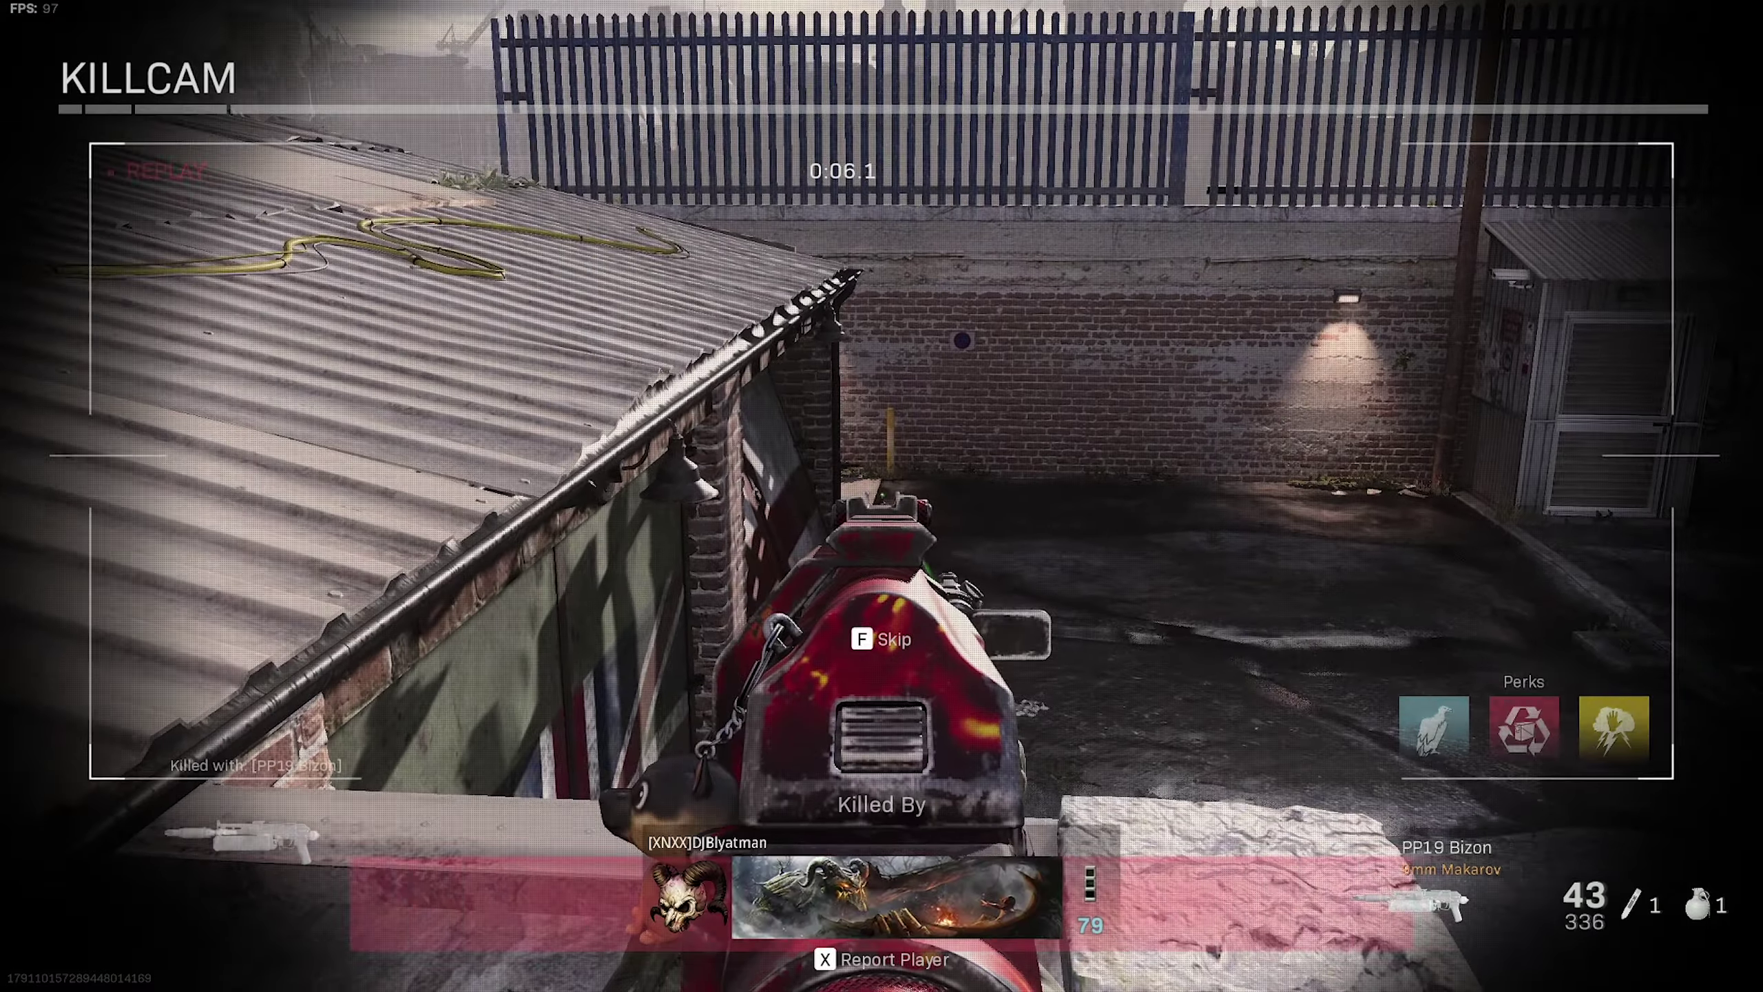
pyautogui.press('f')
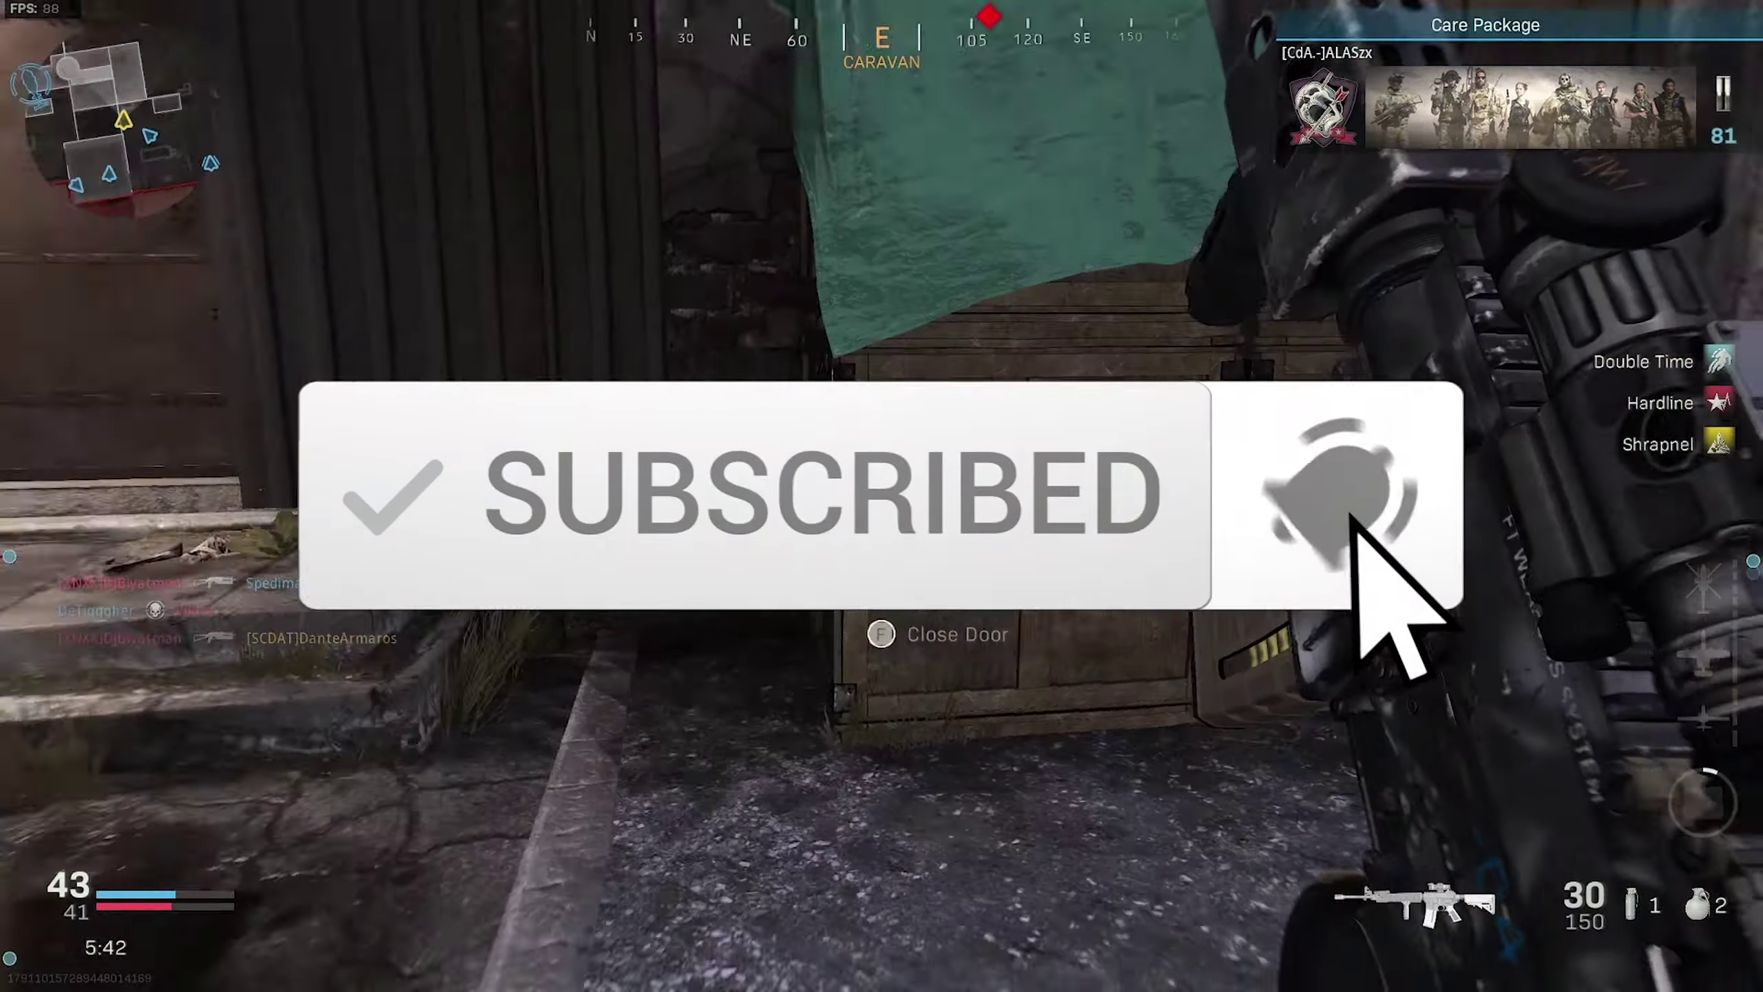
pyautogui.press('w')
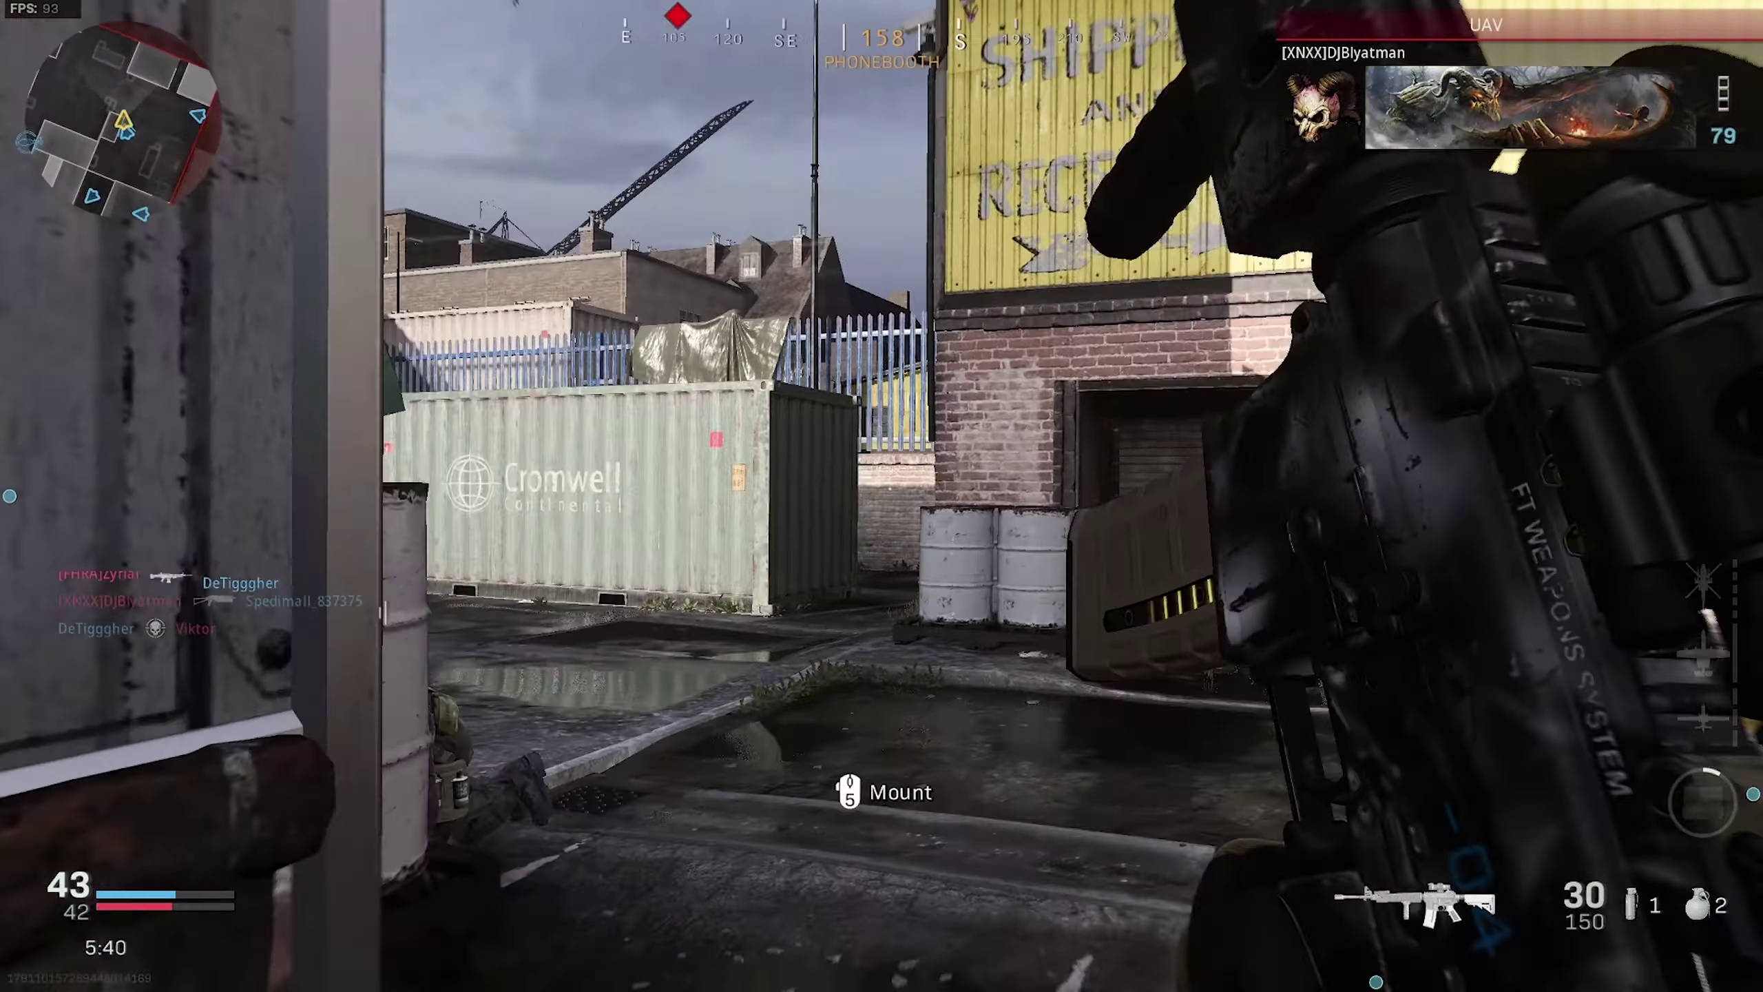
pyautogui.press('w')
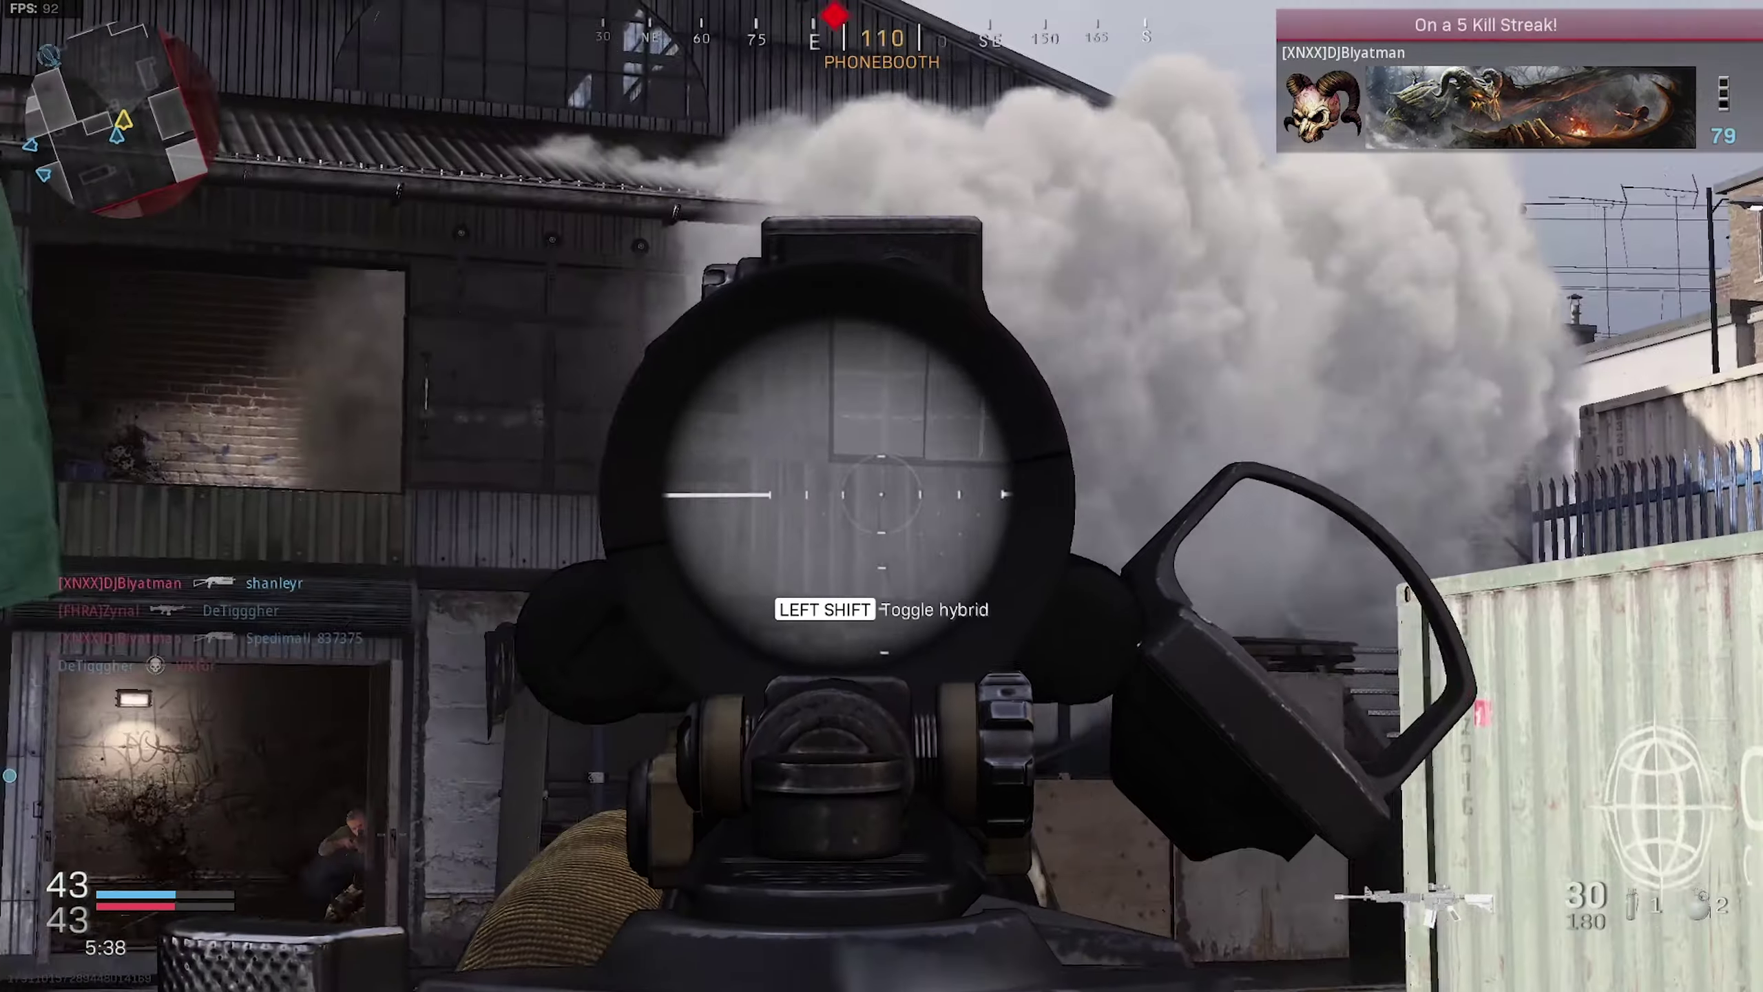
pyautogui.press('w')
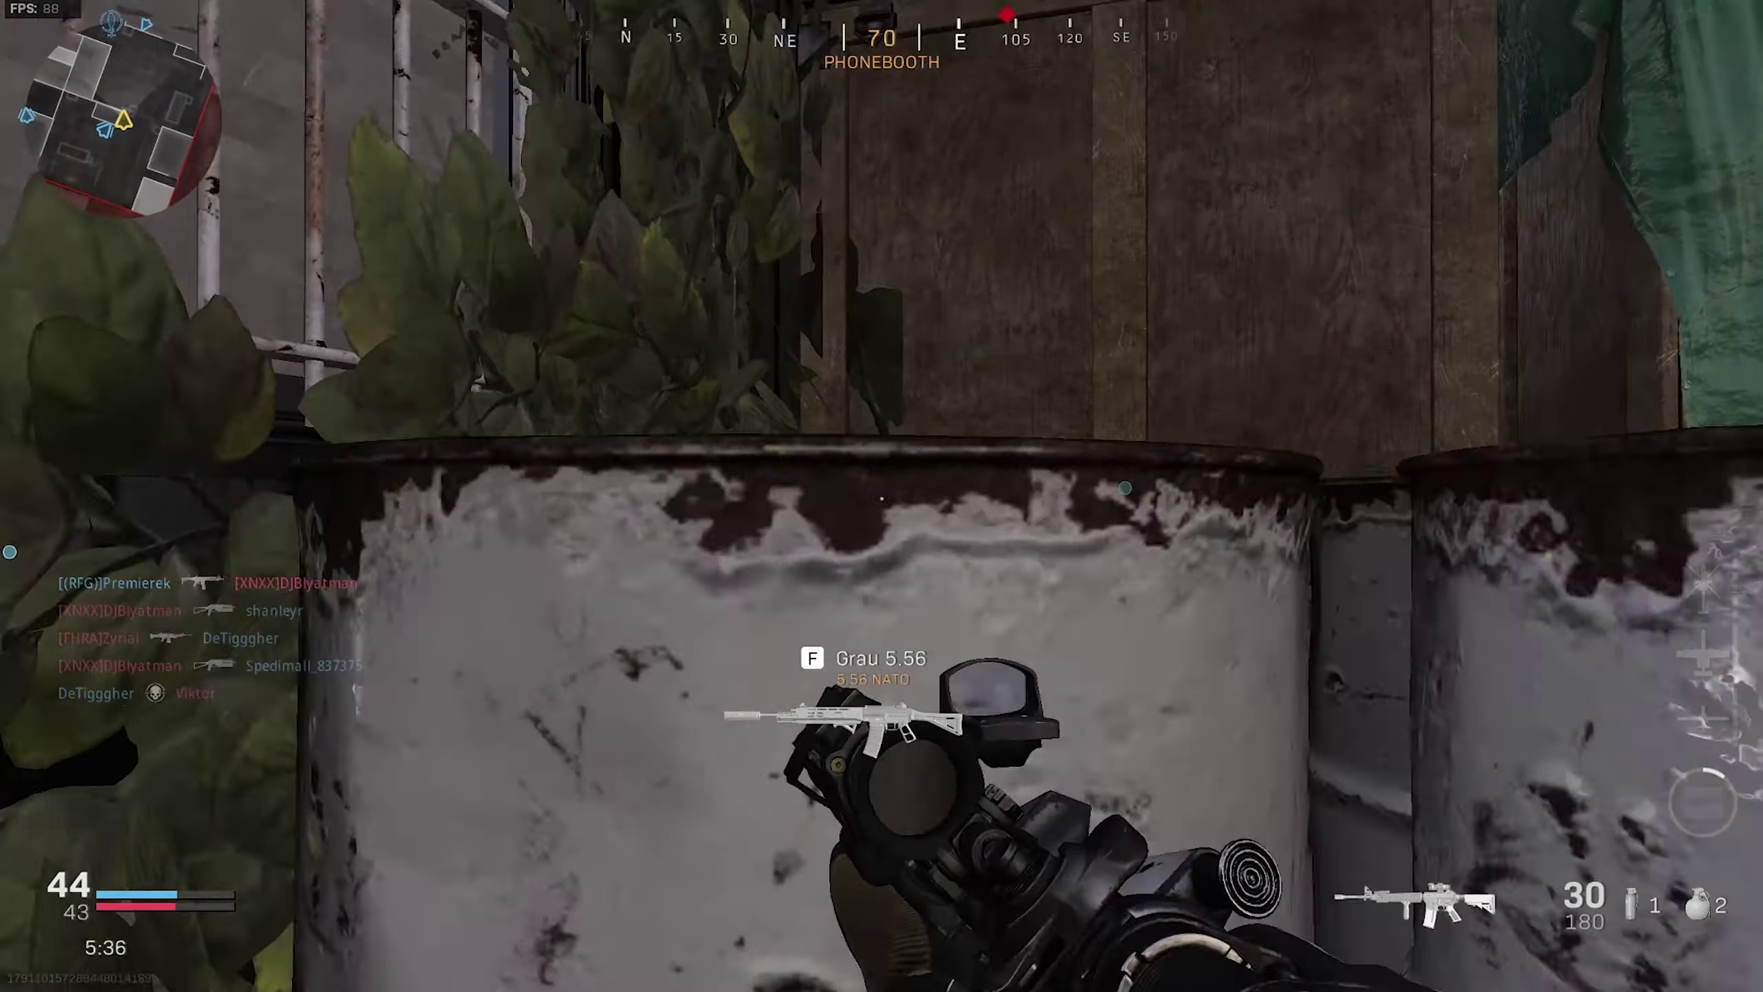
pyautogui.press('w')
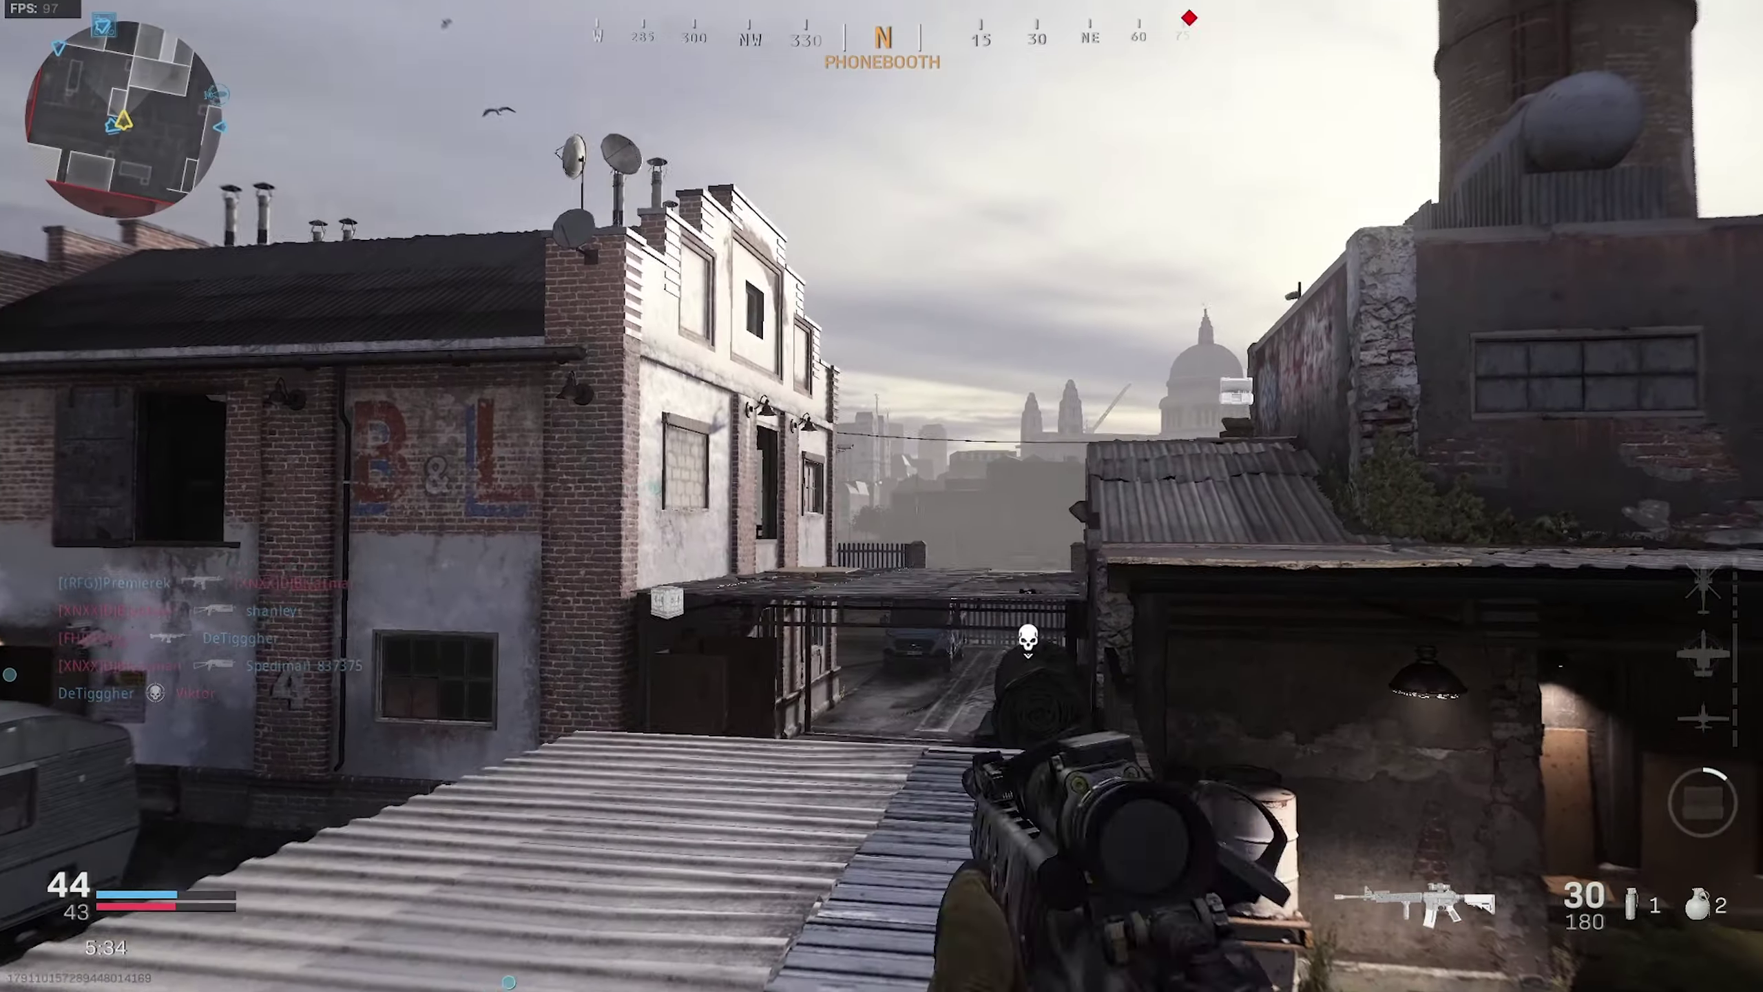